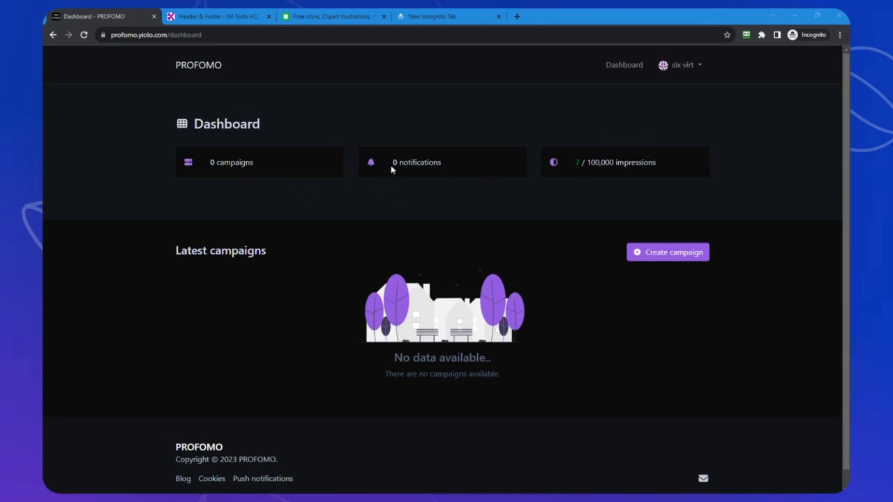
# Create a new campaign named test6 for the domain imtoolshq.com
pyautogui.moveTo(603, 166)
pyautogui.click(665, 254)
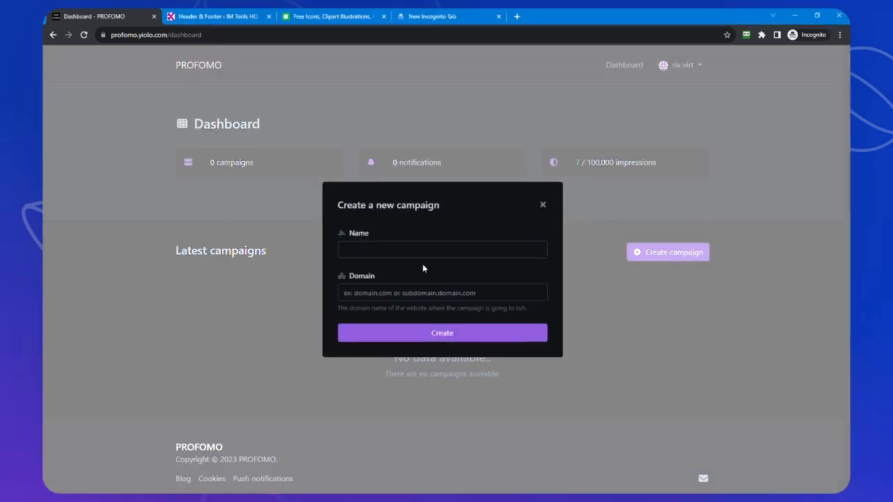
pyautogui.click(383, 254)
pyautogui.write('te')
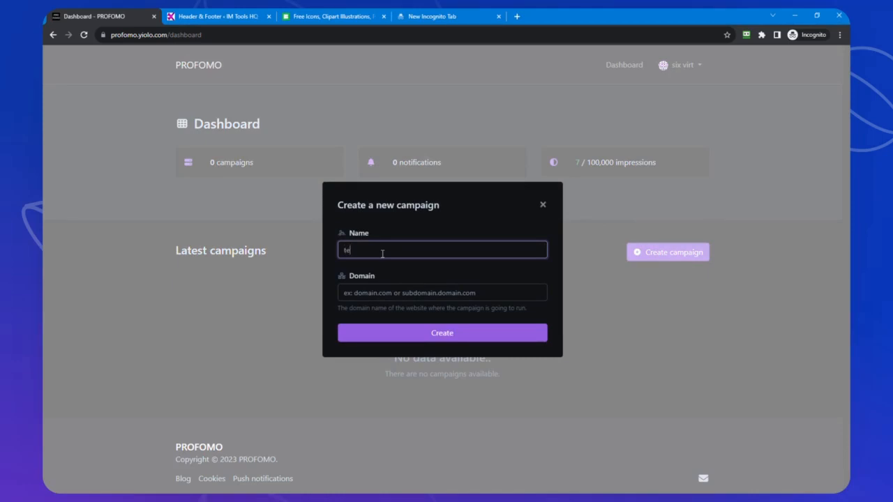
pyautogui.write('st6')
pyautogui.press('Tab')
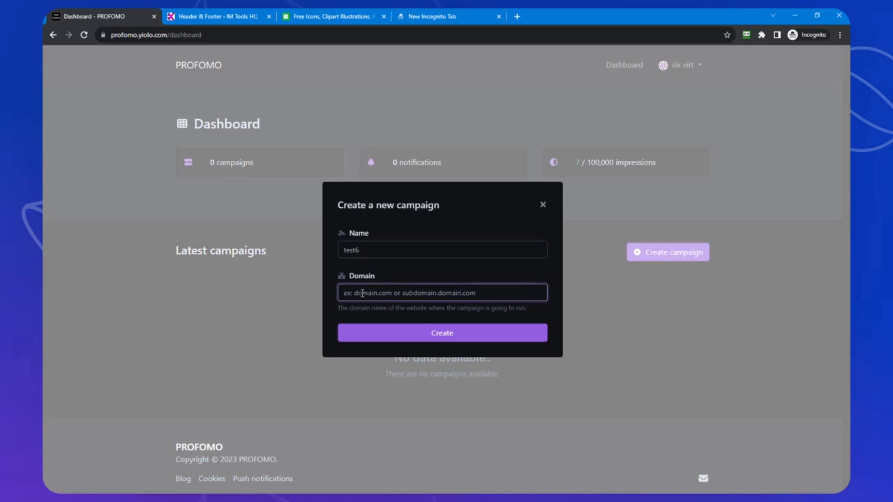
pyautogui.write('im')
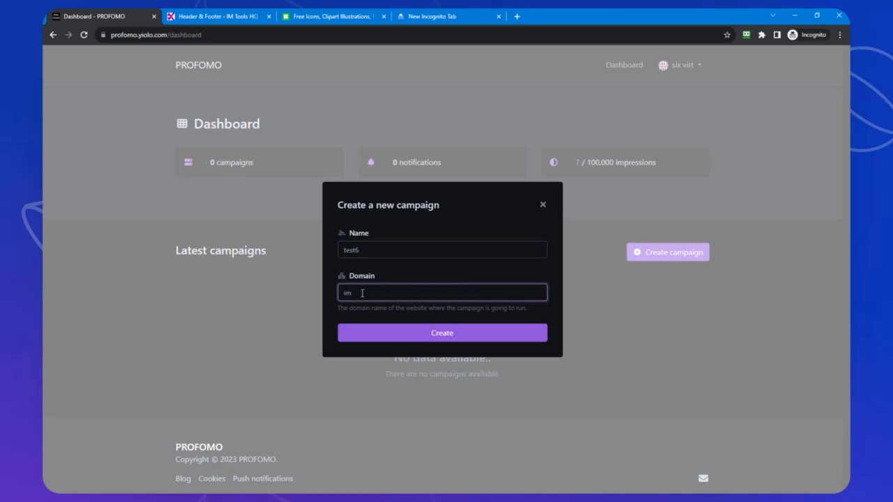
pyautogui.write('tools')
pyautogui.write('hq.com')
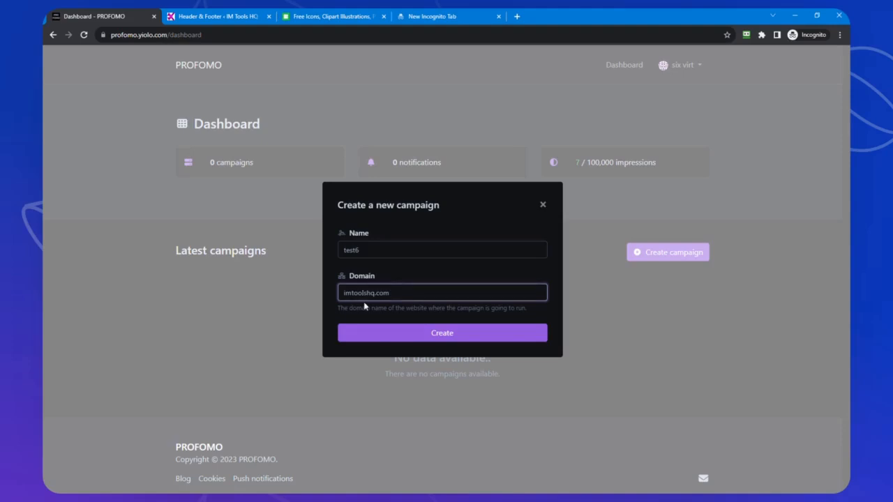
pyautogui.click(438, 338)
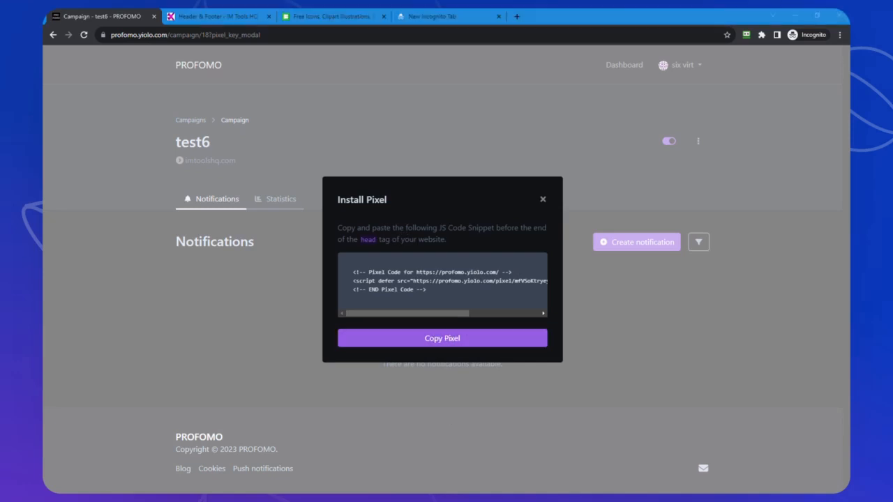
# Copy the test6 campaign's pixel code and close the Install Pixel dialog
pyautogui.click(443, 337)
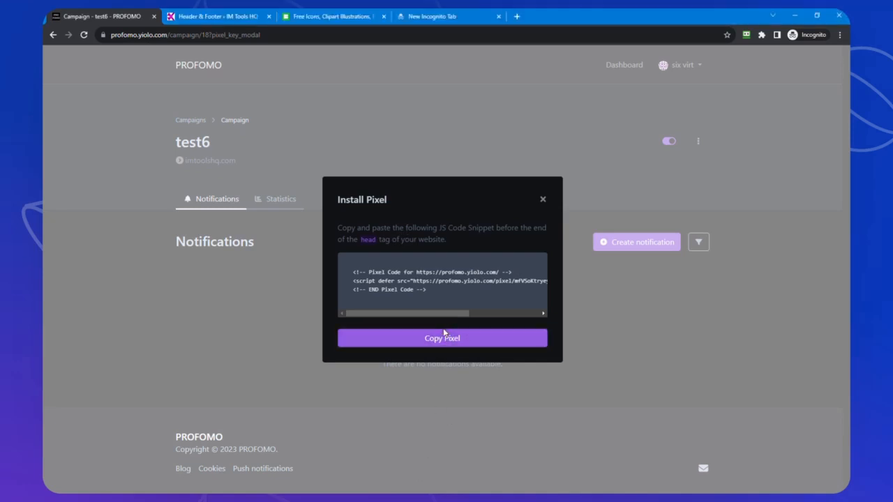
pyautogui.click(443, 337)
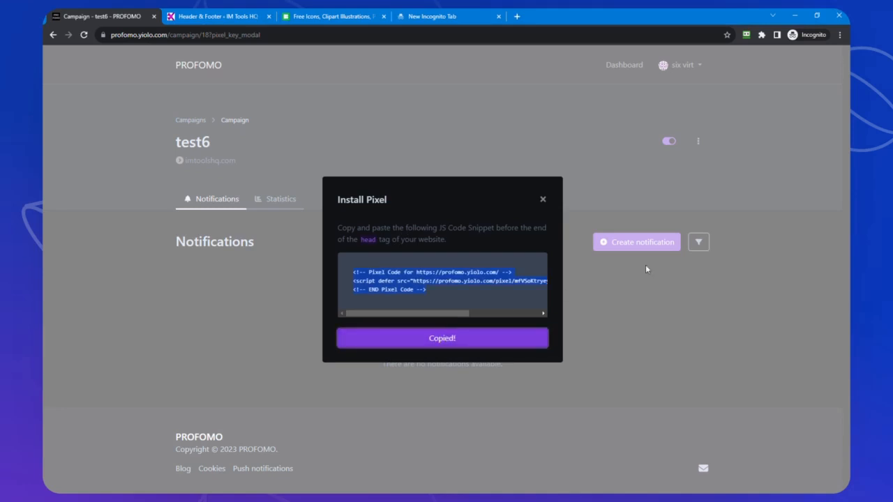
pyautogui.click(543, 200)
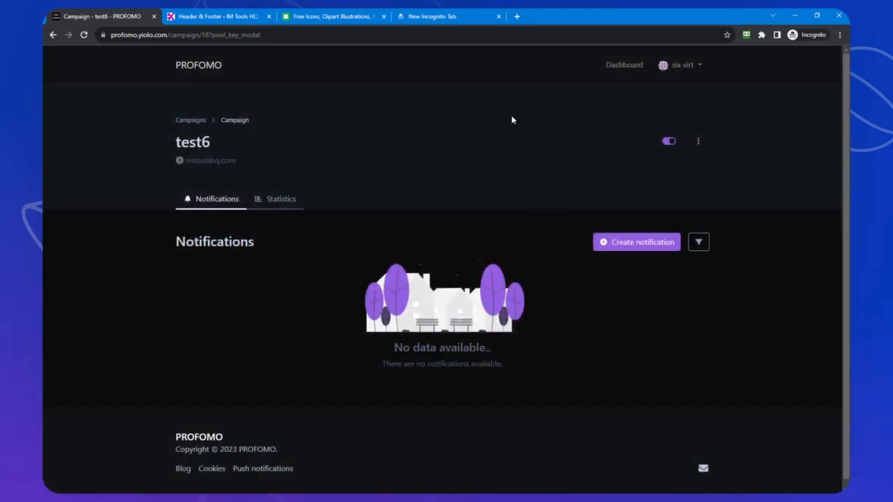
# Switch to the WordPress admin, open a new HFCM snippet form and review its snippet type, site display and location options
pyautogui.click(200, 16)
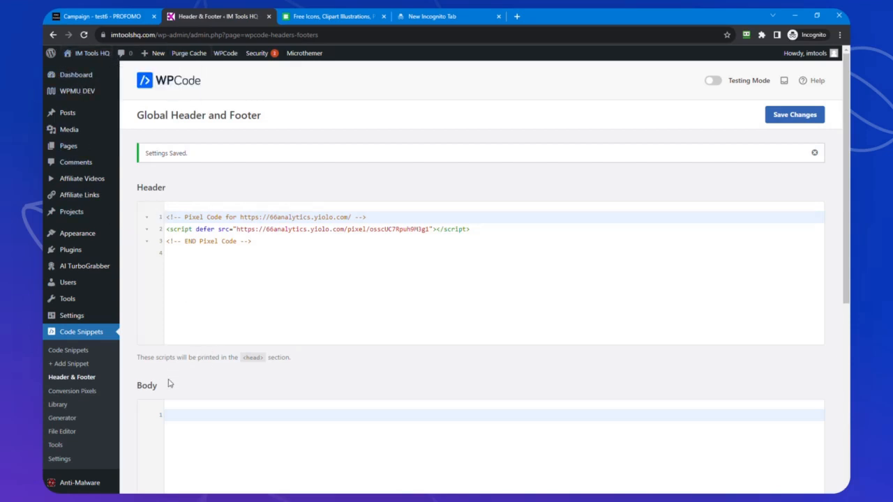
pyautogui.scroll(-3, 146, 368)
pyautogui.scroll(-2, 129, 360)
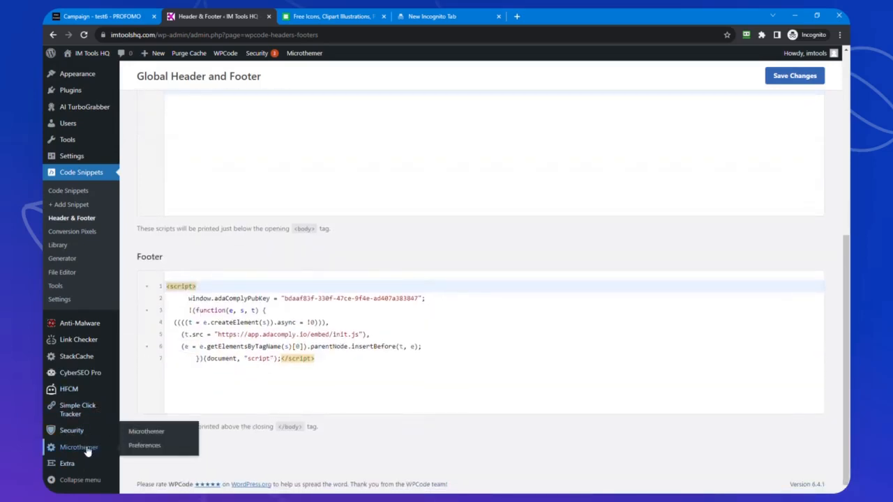
pyautogui.moveTo(75, 464)
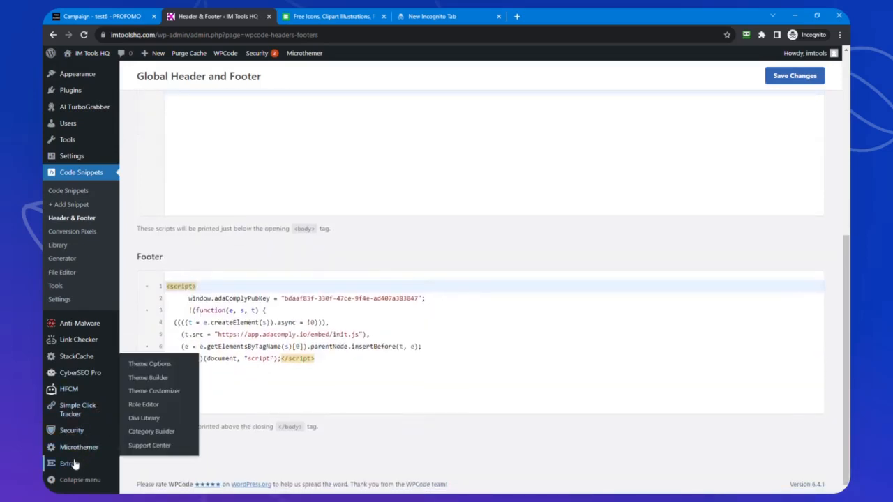
pyautogui.click(68, 393)
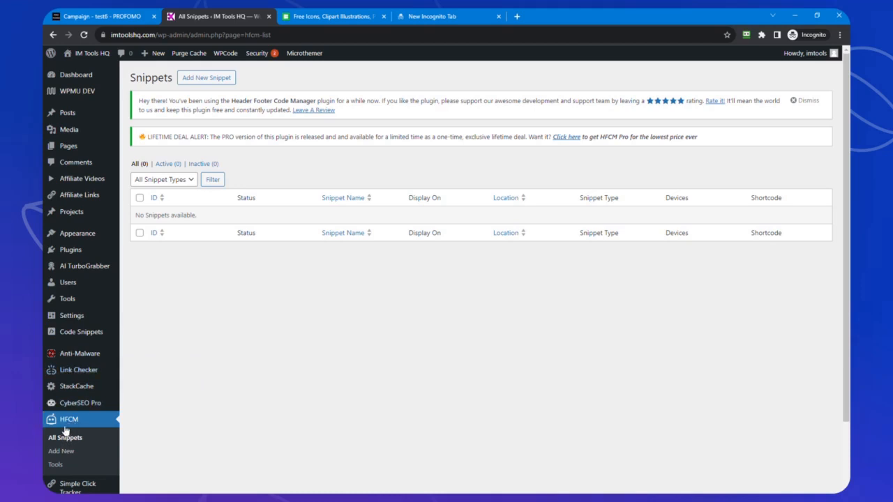
pyautogui.click(62, 452)
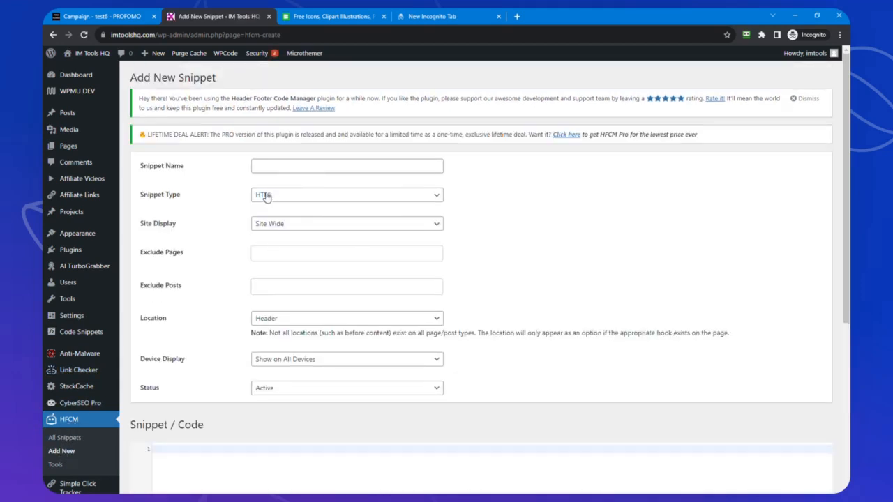
pyautogui.click(257, 203)
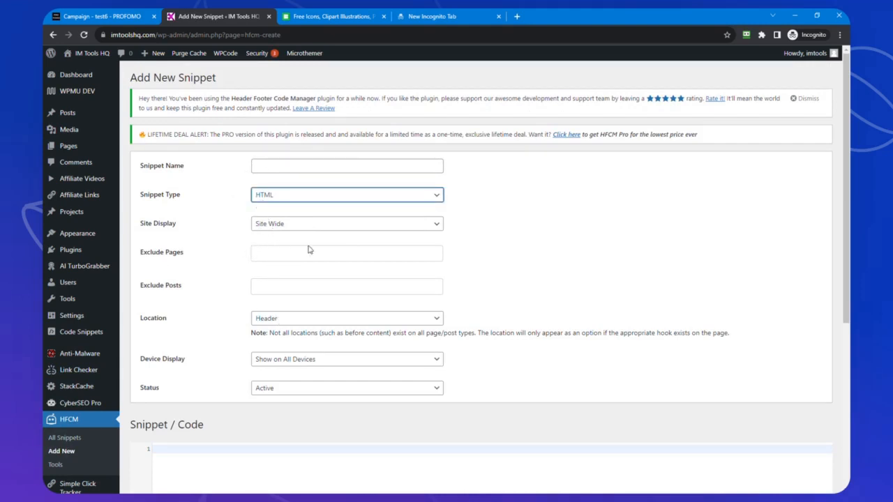
pyautogui.click(546, 243)
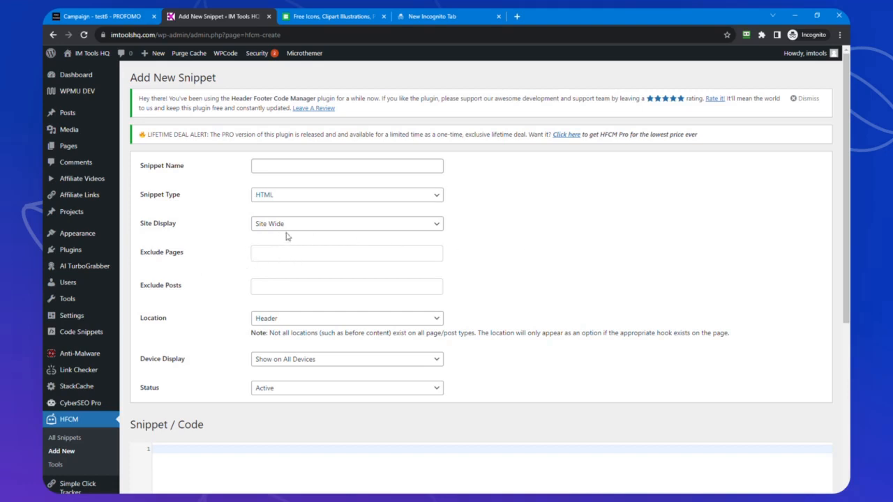
pyautogui.click(273, 225)
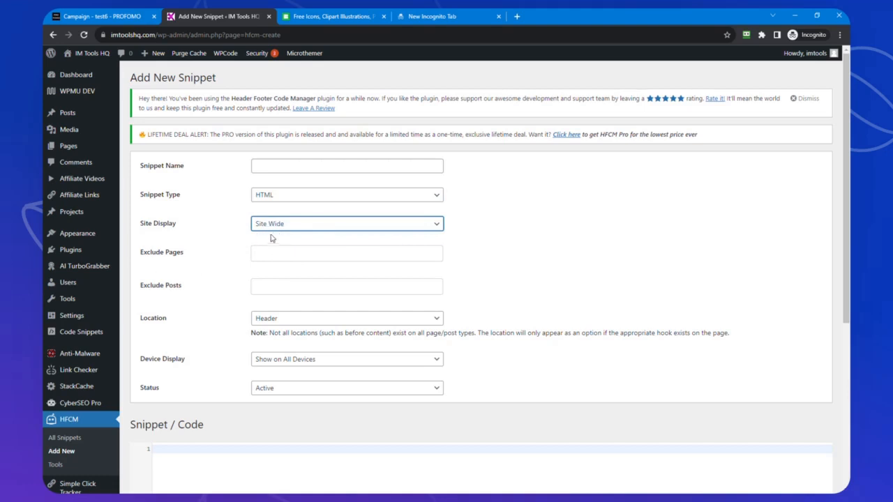
pyautogui.click(520, 227)
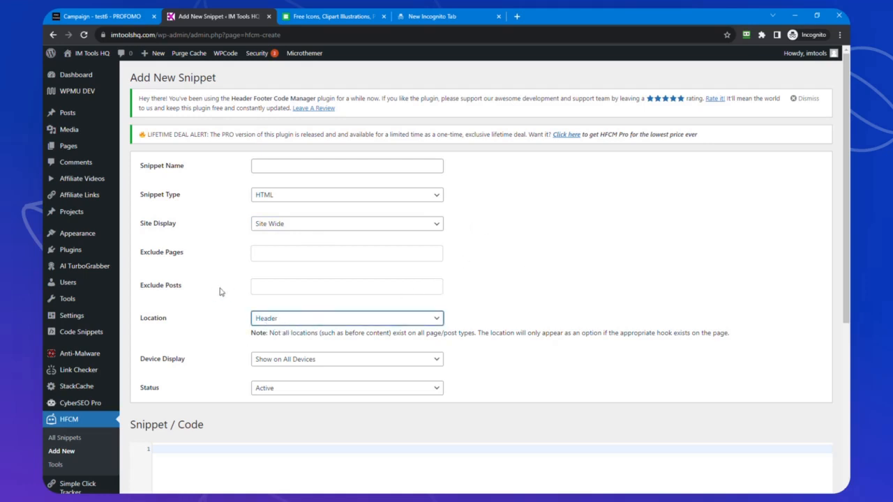
# Paste the copied PROFOMO pixel code below the existing code in WPCode's global header and save the changes
pyautogui.scroll(-3, 253, 408)
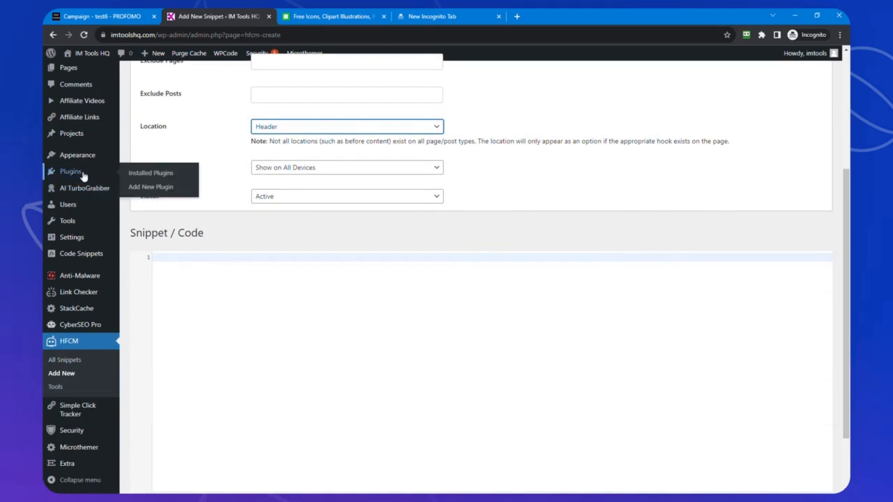
pyautogui.click(74, 256)
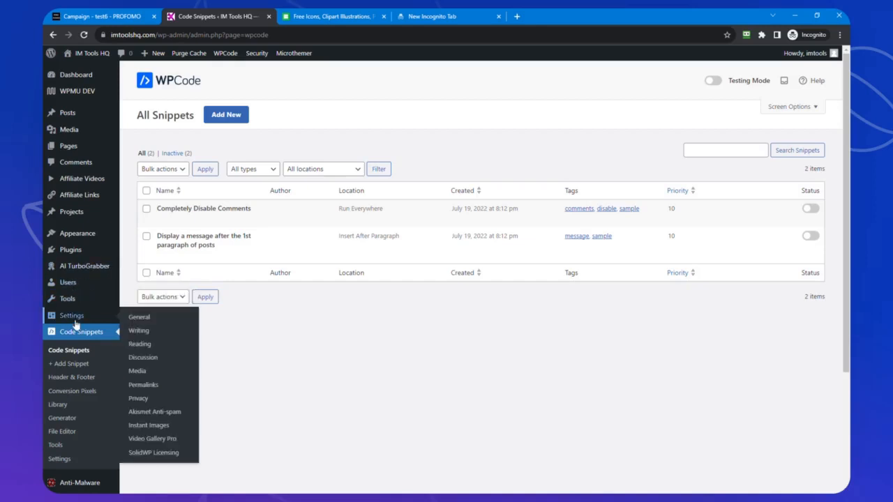
pyautogui.click(74, 377)
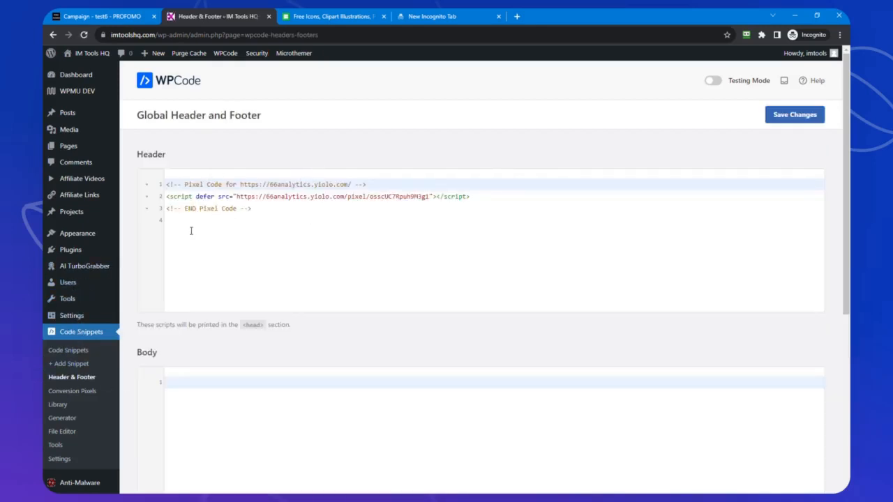
pyautogui.click(185, 226)
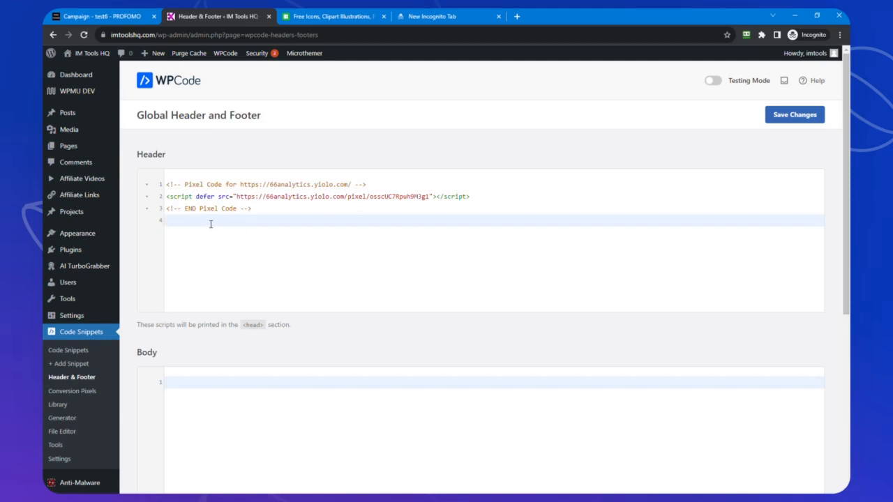
pyautogui.hotkey('ctrl', 'v')
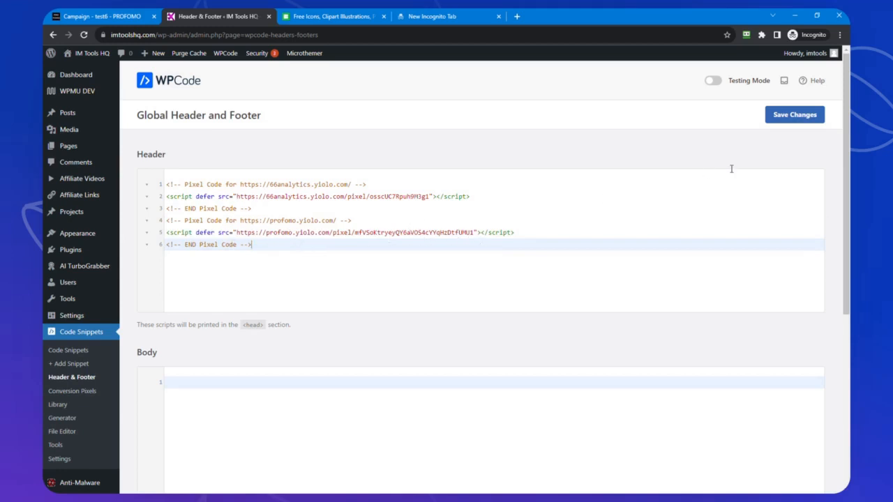
pyautogui.click(786, 116)
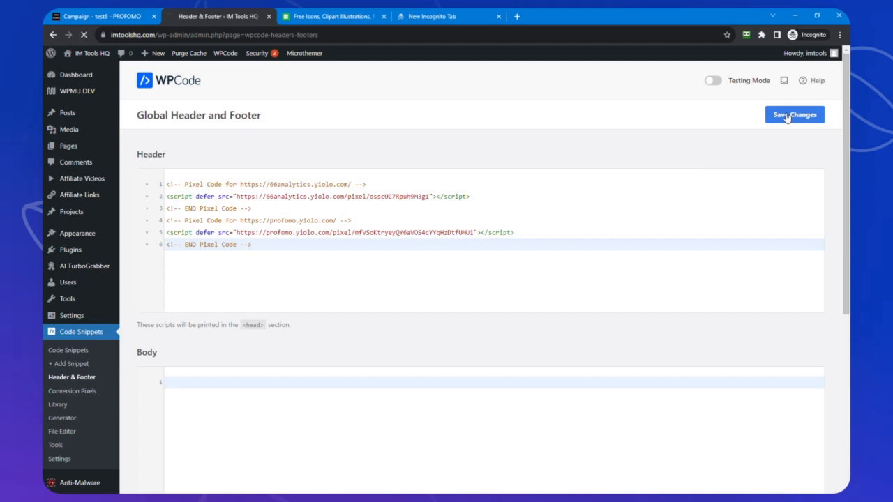
# Open the Extra theme's options and look through its general settings as another possible place for header code
pyautogui.scroll(-1, 98, 378)
pyautogui.scroll(-3, 99, 378)
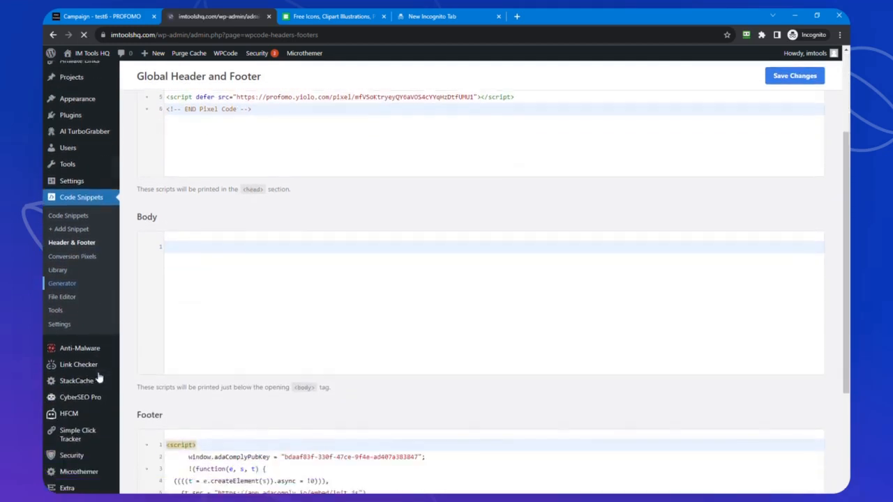
pyautogui.scroll(-1, 87, 389)
pyautogui.scroll(-3, 87, 389)
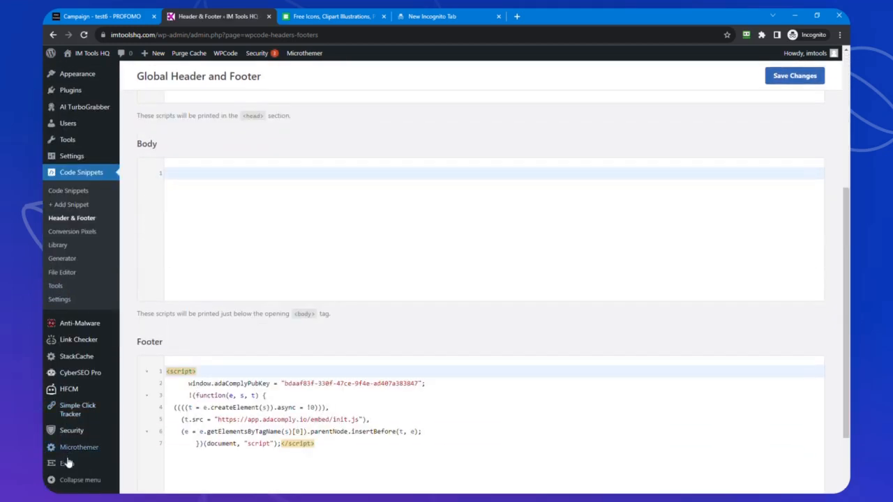
pyautogui.moveTo(64, 464)
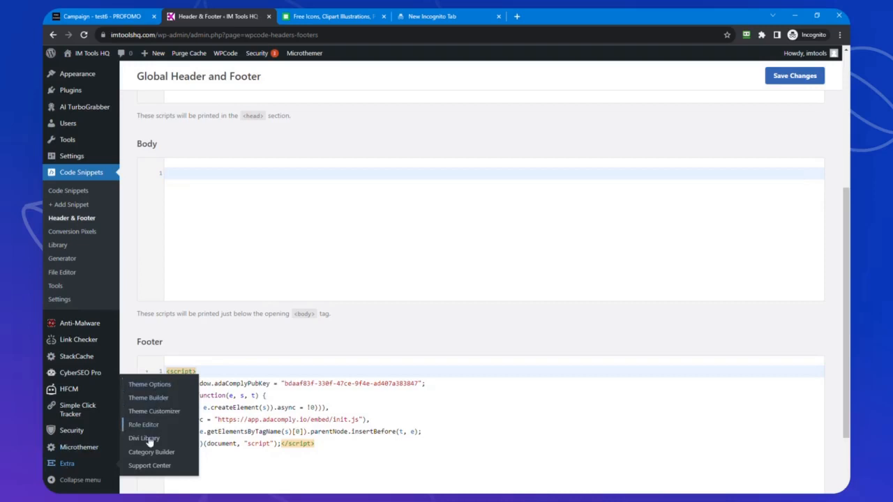
pyautogui.click(151, 386)
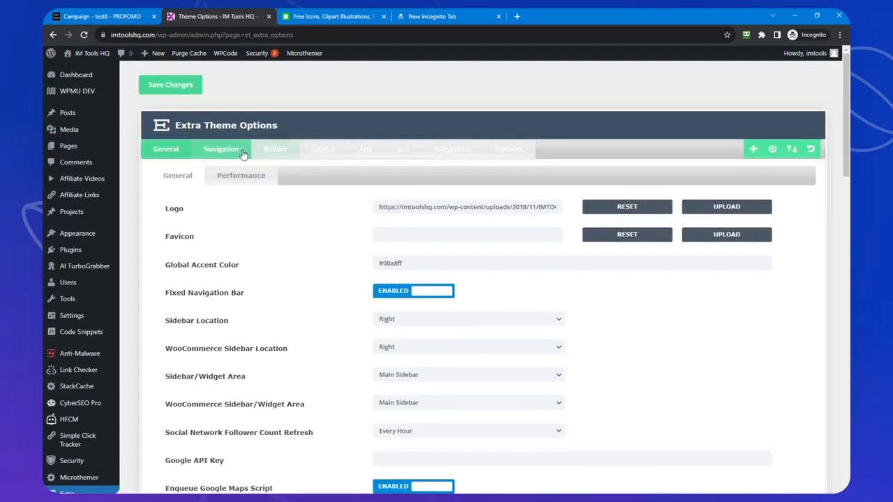
pyautogui.scroll(-9, 454, 240)
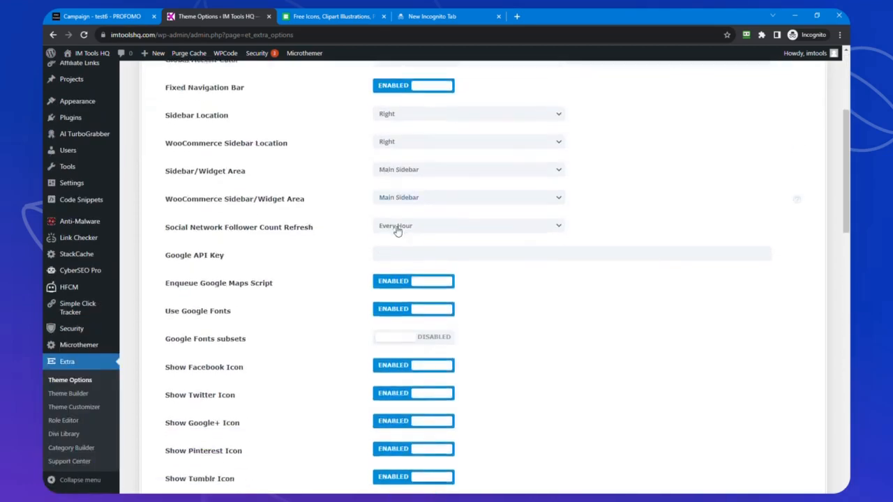
pyautogui.scroll(-1, 474, 244)
pyautogui.scroll(10, 377, 313)
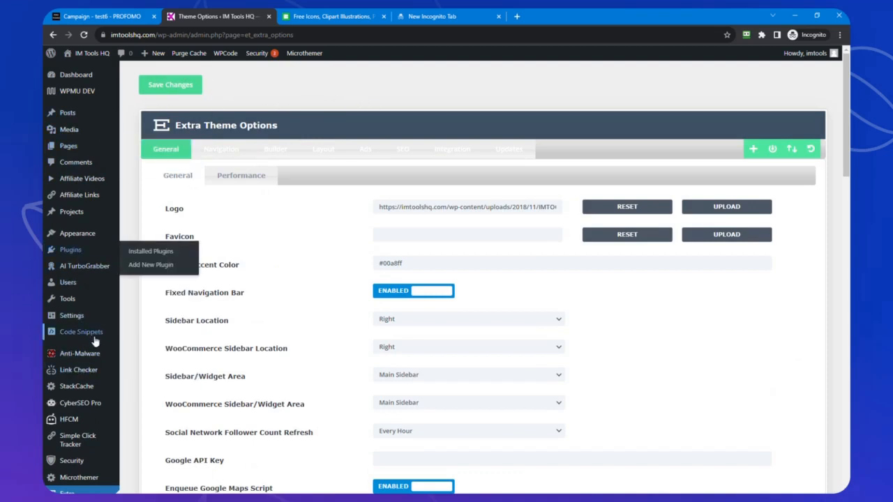
pyautogui.scroll(-2, 80, 387)
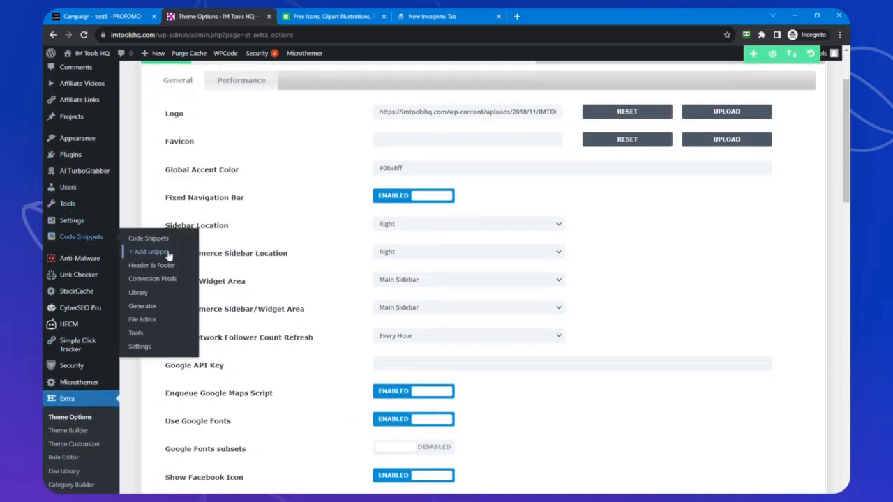
# Open the live IM Tools HQ site in a new browser tab from the WordPress admin and switch to it
pyautogui.click(128, 15)
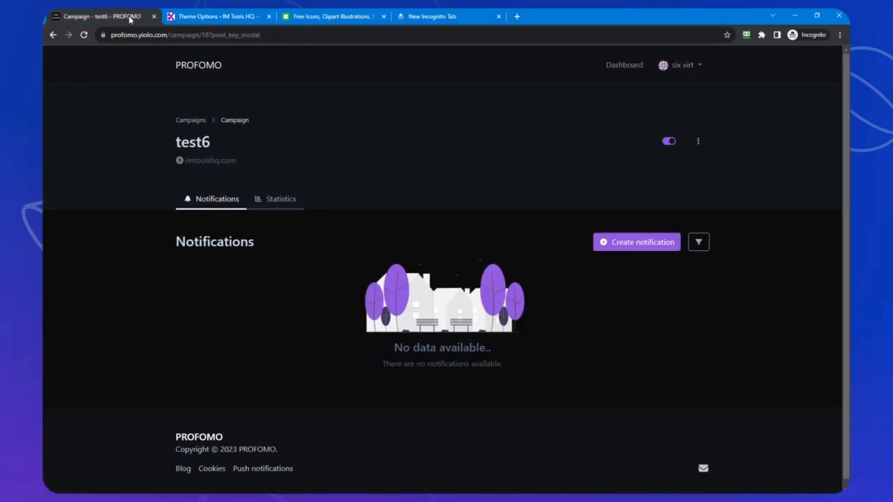
pyautogui.click(207, 18)
pyautogui.moveTo(74, 59)
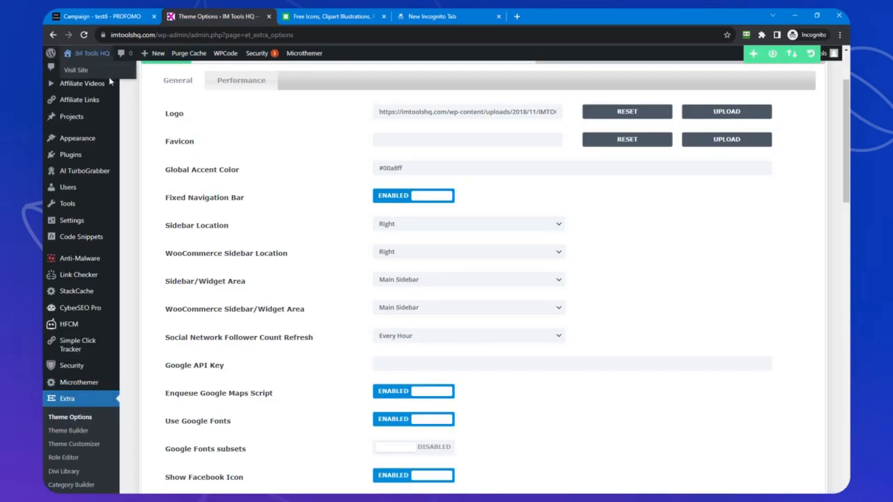
pyautogui.middleClick(110, 66)
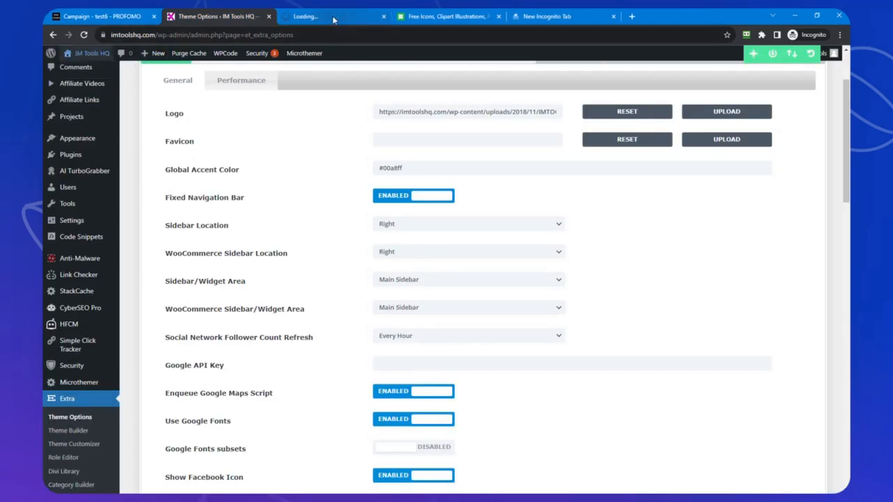
pyautogui.click(332, 15)
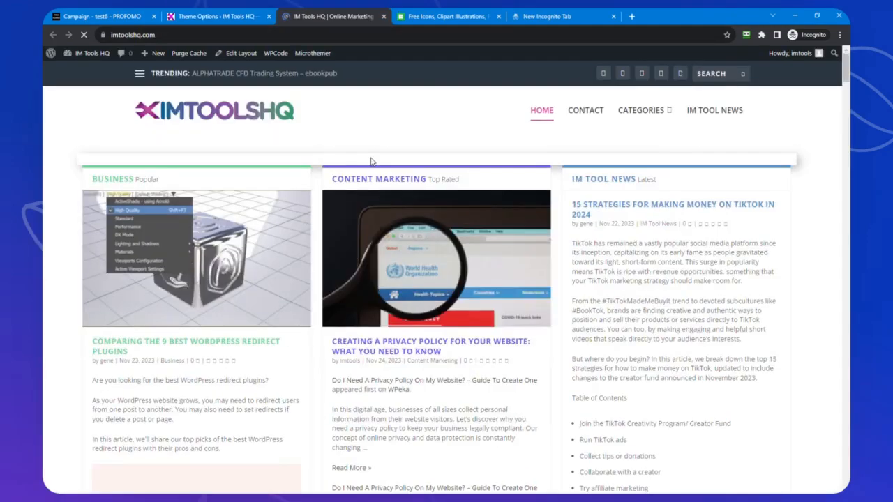
# Look over the live IM Tools HQ home page, including its slider and article columns
pyautogui.scroll(-12, 389, 233)
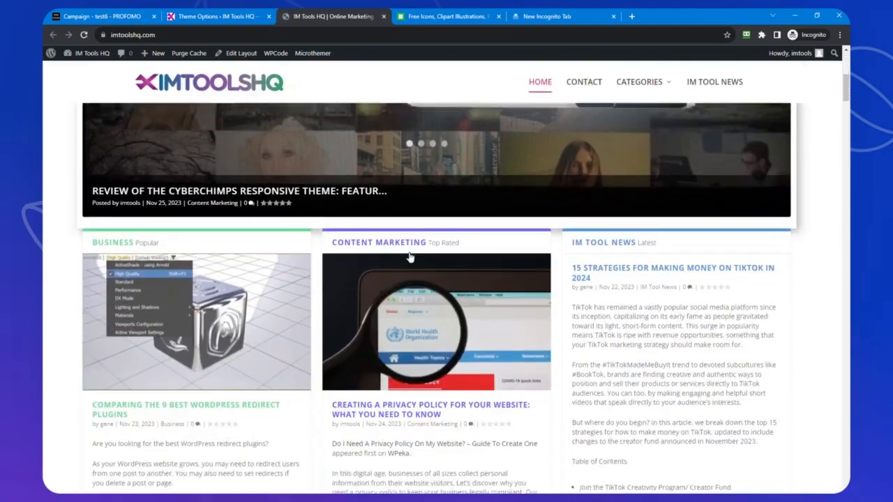
pyautogui.scroll(12, 528, 190)
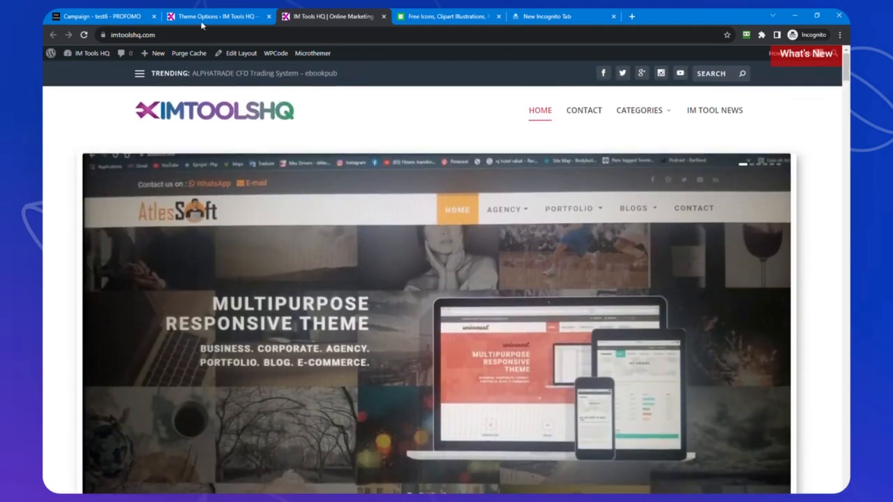
# Switch back to the PROFOMO test6 campaign and start creating a new notification
pyautogui.click(111, 17)
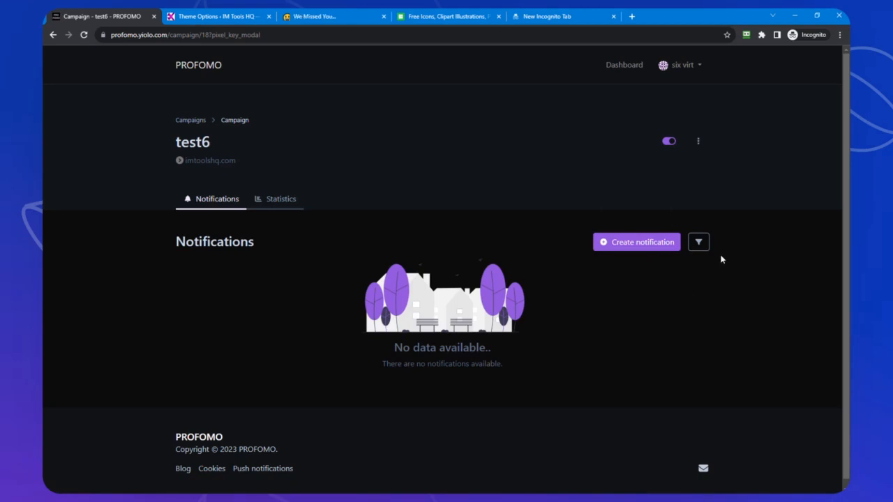
pyautogui.click(650, 243)
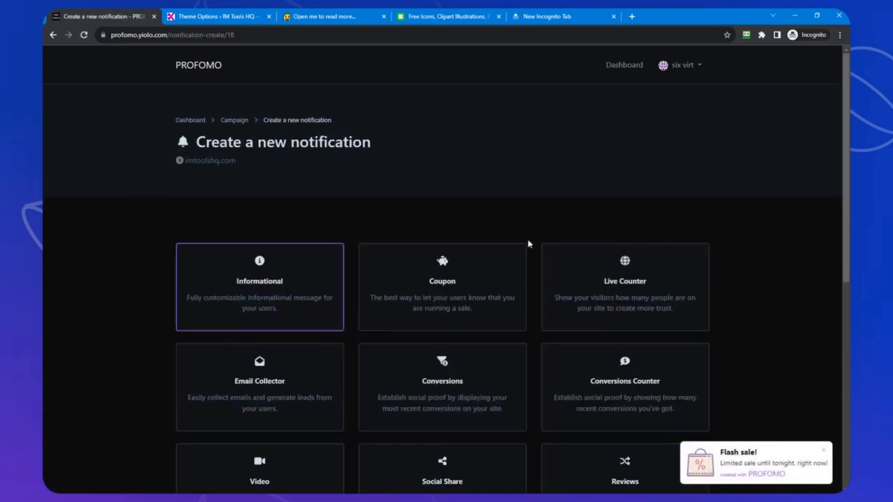
# Look through the full range of notification types offered, from Informational to Custom HTML
pyautogui.scroll(-5, 524, 246)
pyautogui.scroll(-2, 523, 249)
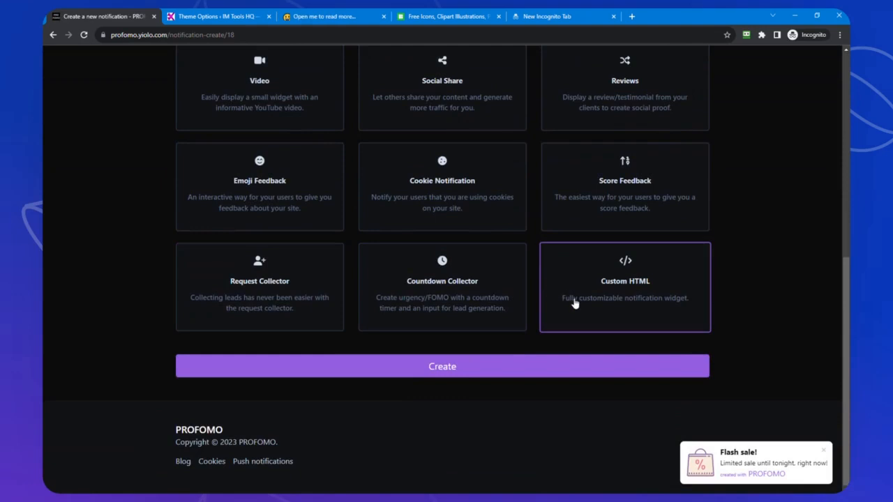
pyautogui.scroll(2, 574, 303)
pyautogui.scroll(2, 579, 316)
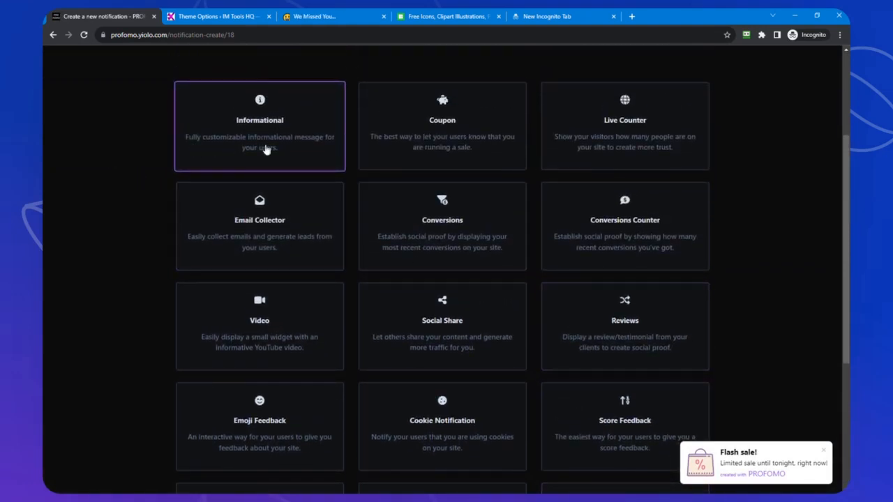
pyautogui.scroll(-4, 763, 159)
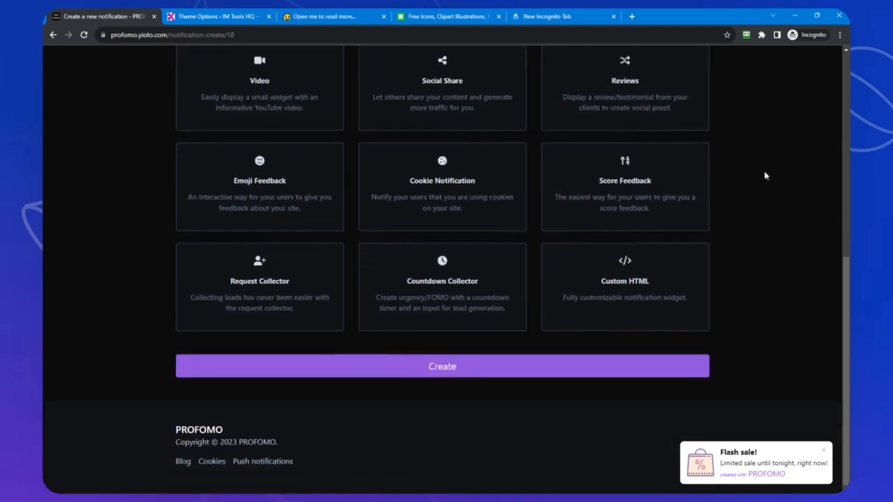
pyautogui.scroll(3, 766, 175)
pyautogui.scroll(2, 765, 189)
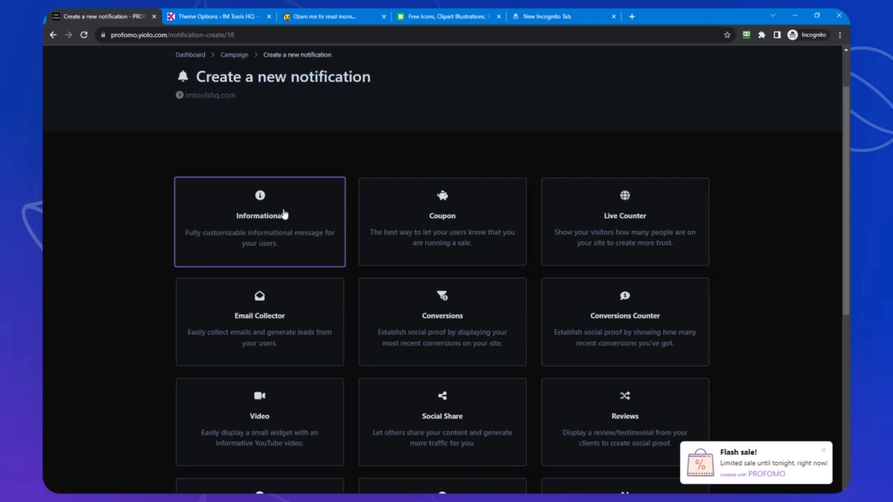
pyautogui.scroll(-1, 278, 217)
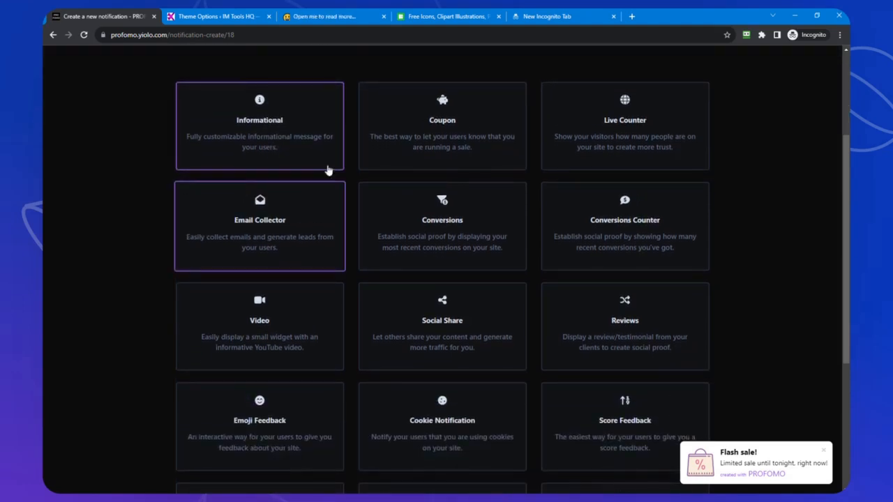
# Preview the Coupon, Live Counter, Email Collector, Conversions, Conversions Counter, Video, Social Share and Reviews notification types in turn
pyautogui.click(430, 129)
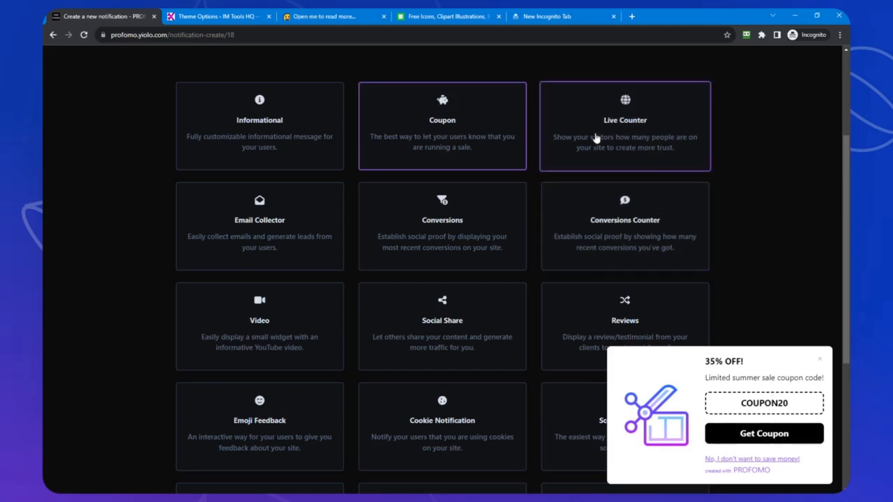
pyautogui.click(595, 117)
pyautogui.click(265, 218)
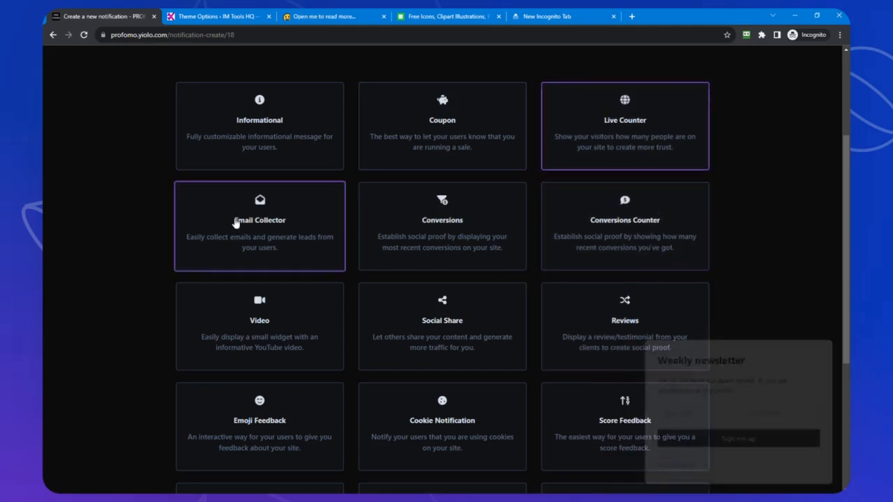
pyautogui.click(445, 226)
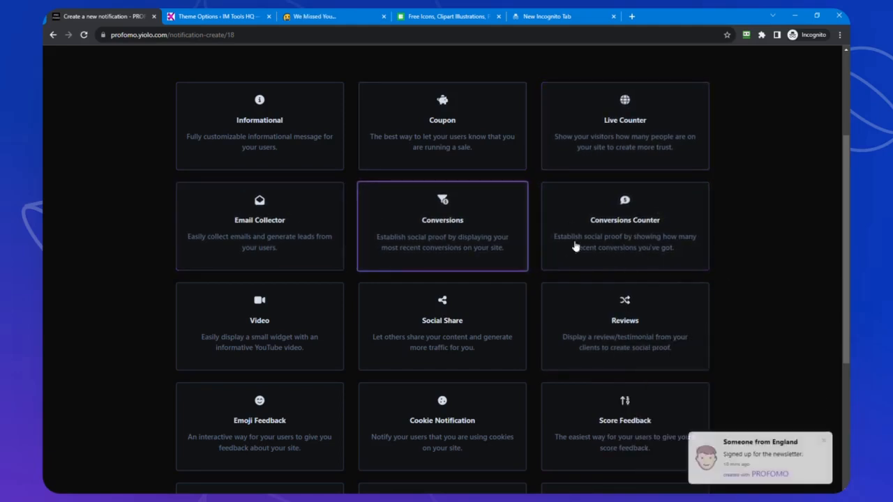
pyautogui.click(633, 235)
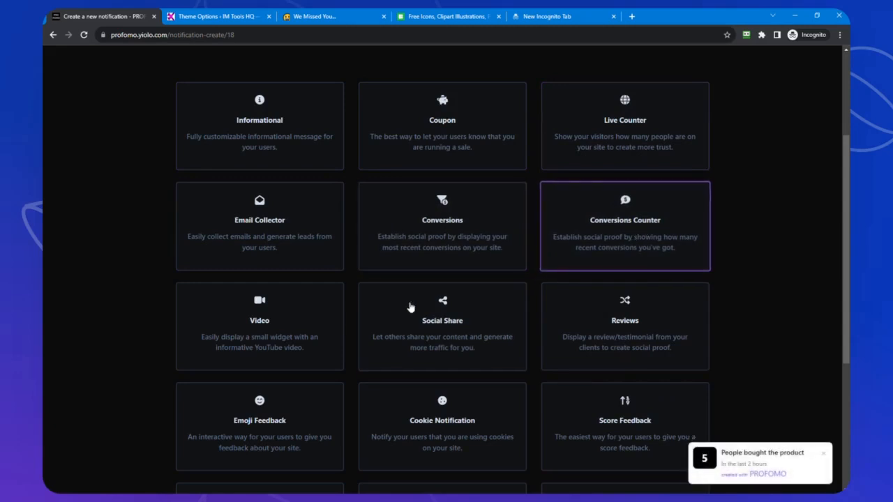
pyautogui.click(263, 321)
pyautogui.click(439, 329)
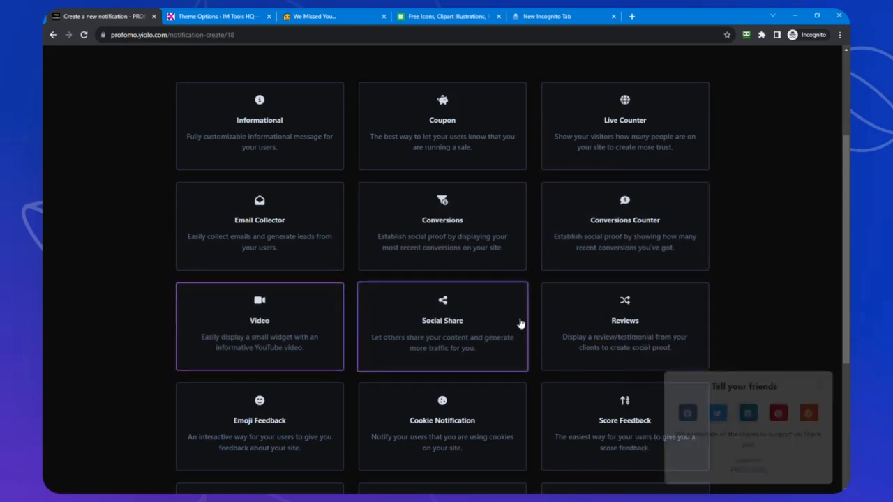
pyautogui.click(634, 323)
# Preview the Emoji Feedback, Cookie Notification, Score Feedback, Request Collector, Countdown Collector and Custom HTML notification types in turn
pyautogui.scroll(-1, 584, 321)
pyautogui.scroll(-4, 585, 321)
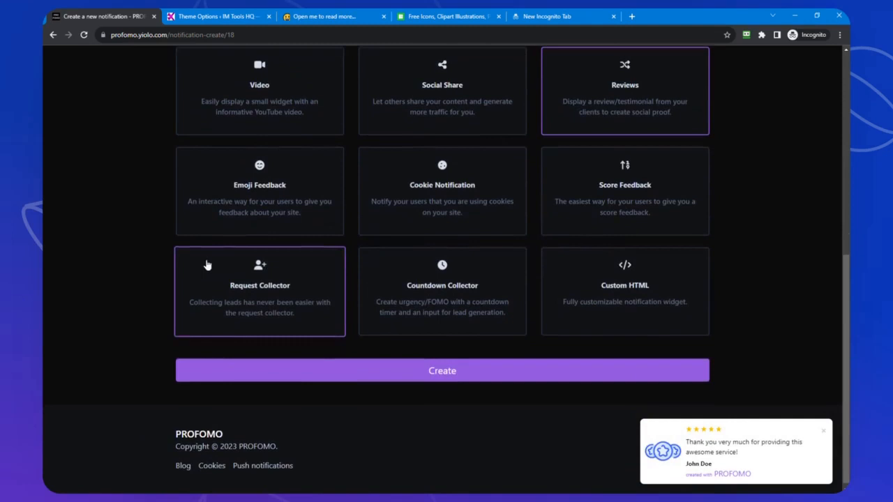
pyautogui.click(235, 194)
pyautogui.click(427, 185)
pyautogui.click(604, 178)
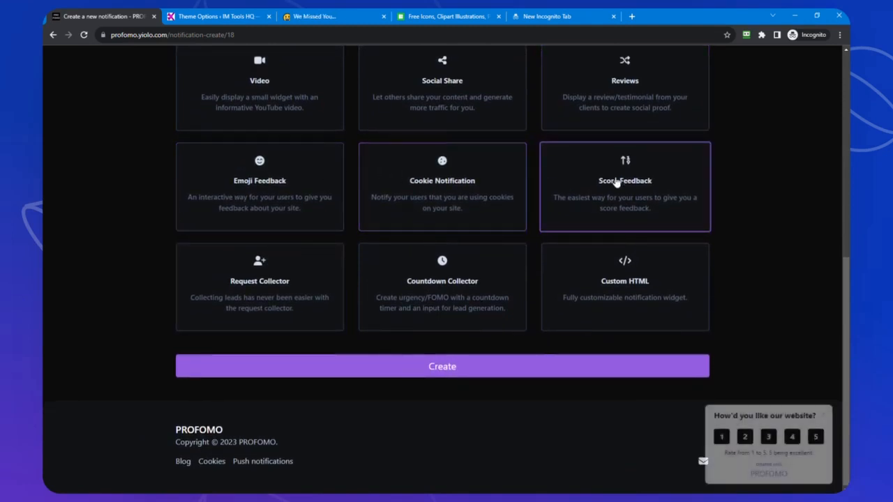
pyautogui.click(283, 273)
pyautogui.click(418, 282)
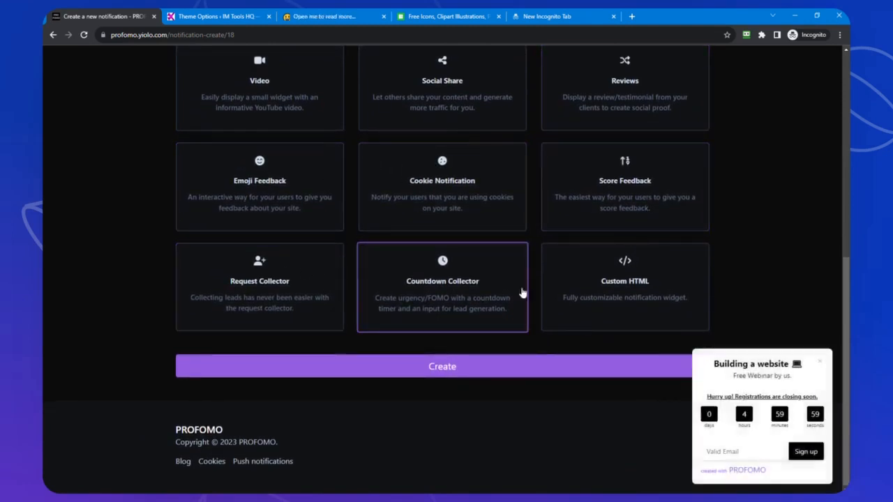
pyautogui.click(628, 307)
pyautogui.scroll(5, 481, 286)
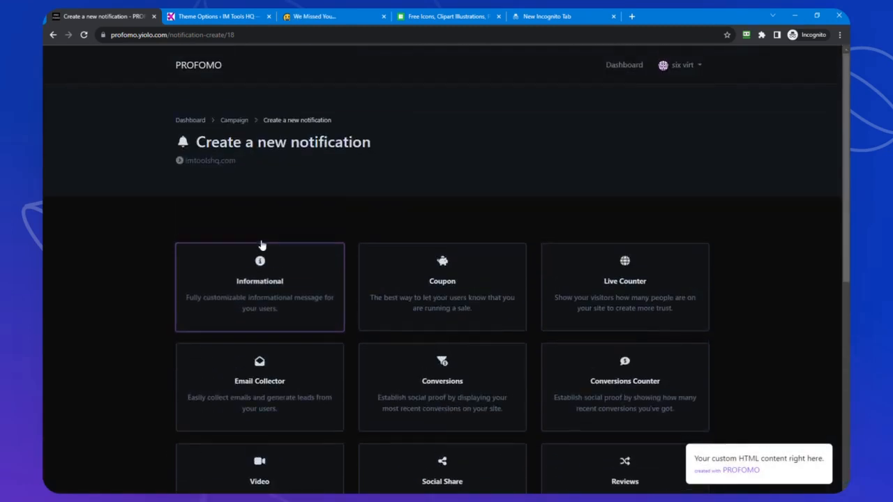
# Choose the Informational type and create the notification
pyautogui.click(194, 286)
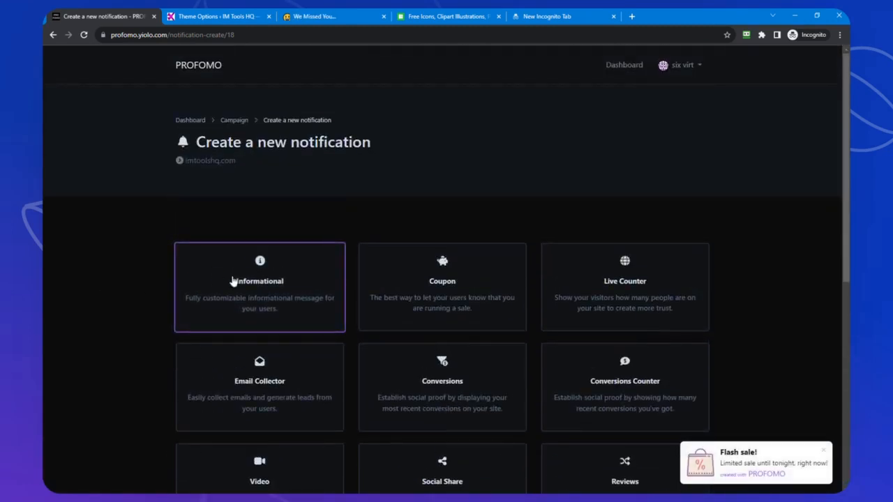
pyautogui.scroll(-1, 409, 282)
pyautogui.scroll(-5, 409, 282)
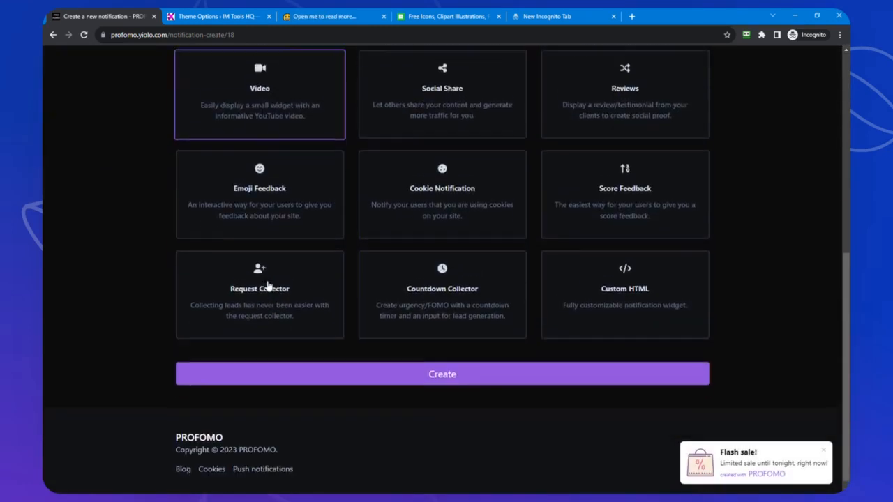
pyautogui.click(439, 367)
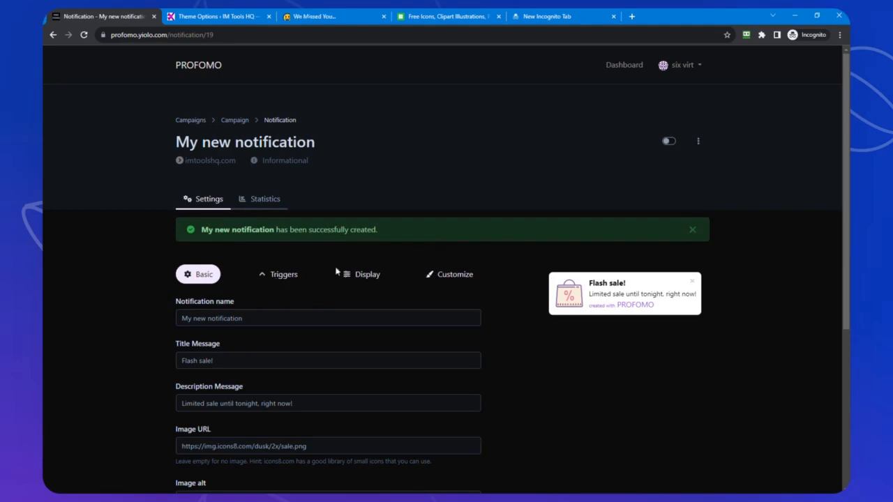
# Change the notification name in the basic settings to "My first info notification"
pyautogui.scroll(-2, 219, 218)
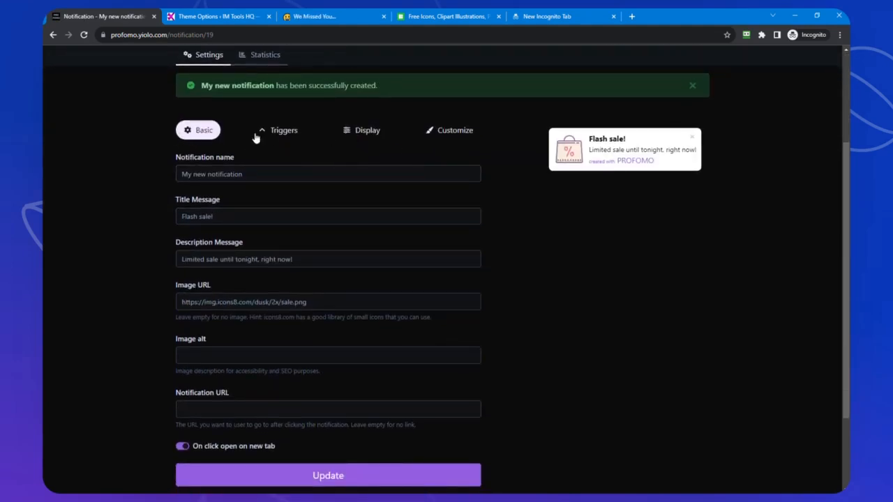
pyautogui.click(249, 180)
pyautogui.click(209, 174)
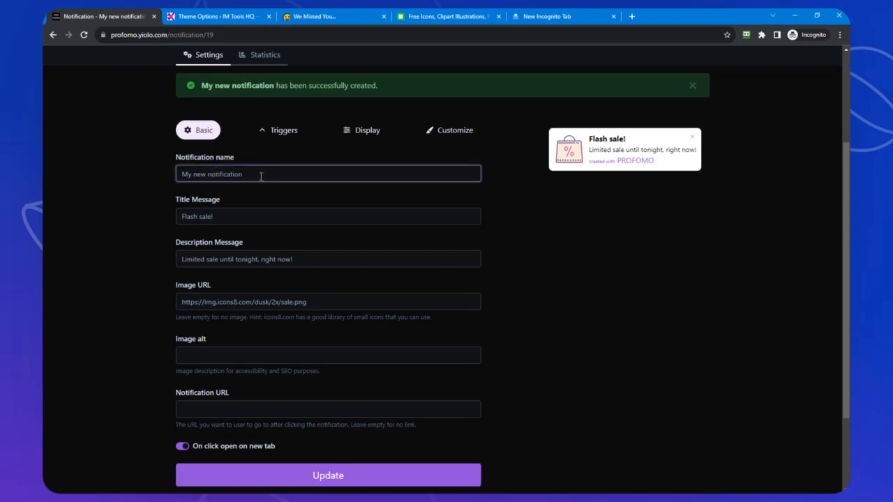
pyautogui.doubleClick(201, 175)
pyautogui.write('first')
pyautogui.scroll(2, 370, 199)
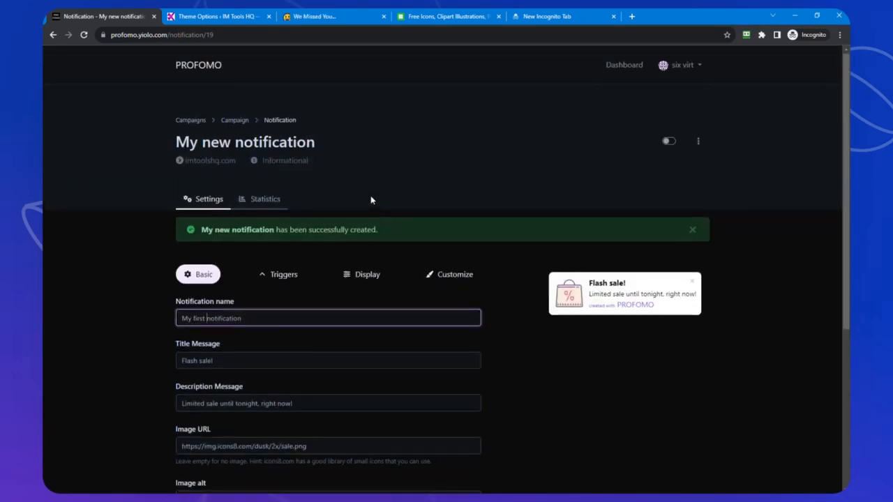
pyautogui.scroll(-3, 369, 200)
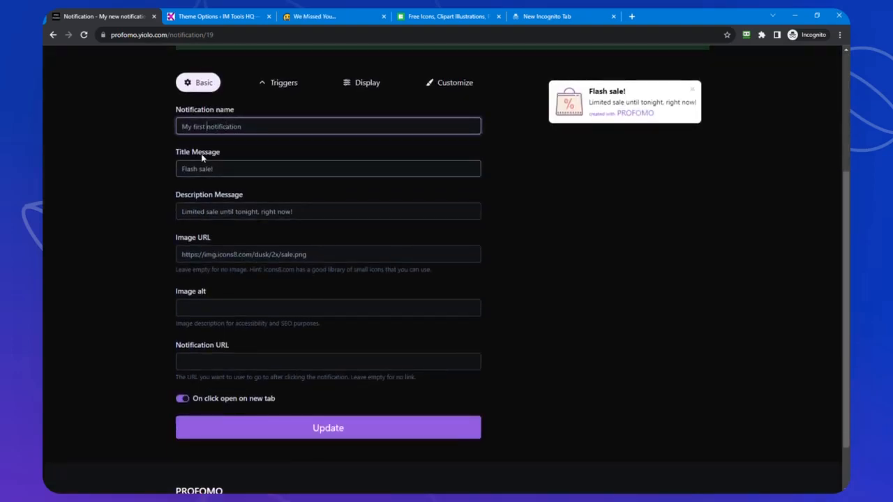
pyautogui.write('info')
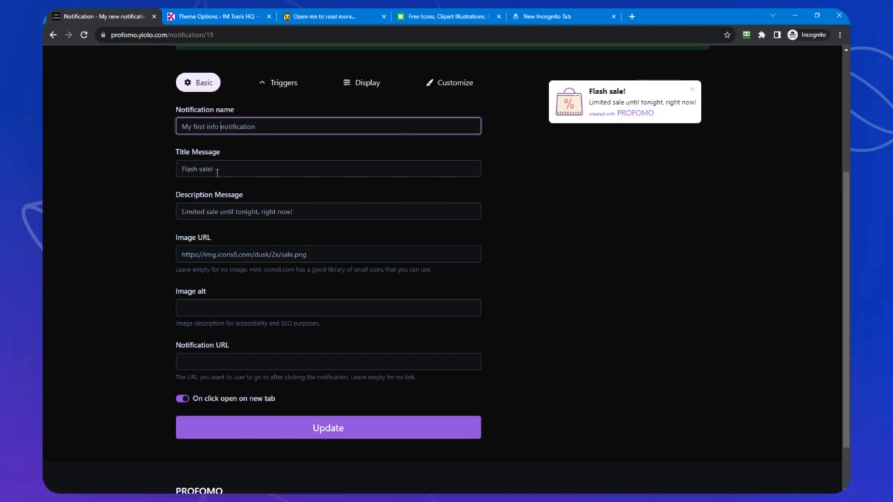
# Replace the notification's title message with "Info One!"
pyautogui.moveTo(220, 169); pyautogui.dragTo(166, 169)
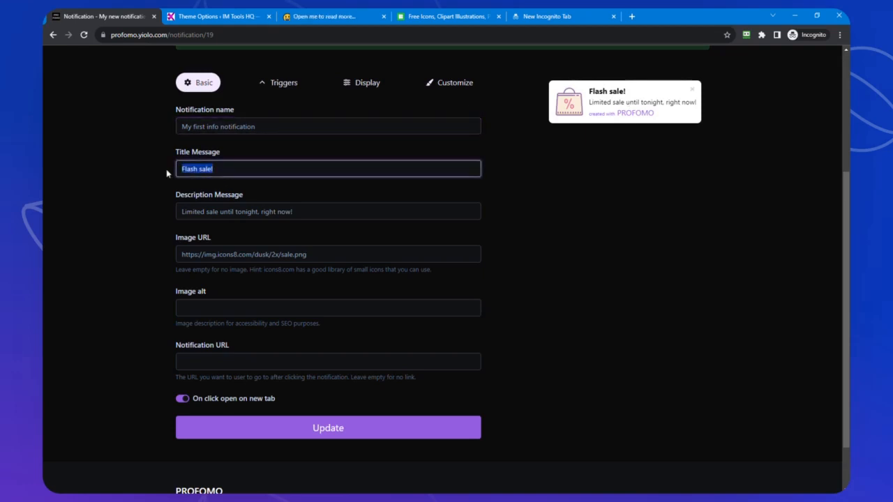
pyautogui.write('Ino')
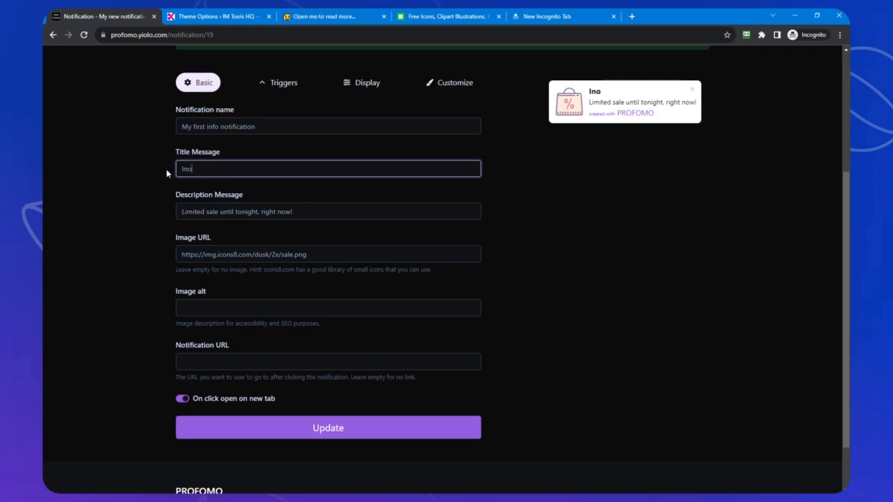
pyautogui.write(' One!')
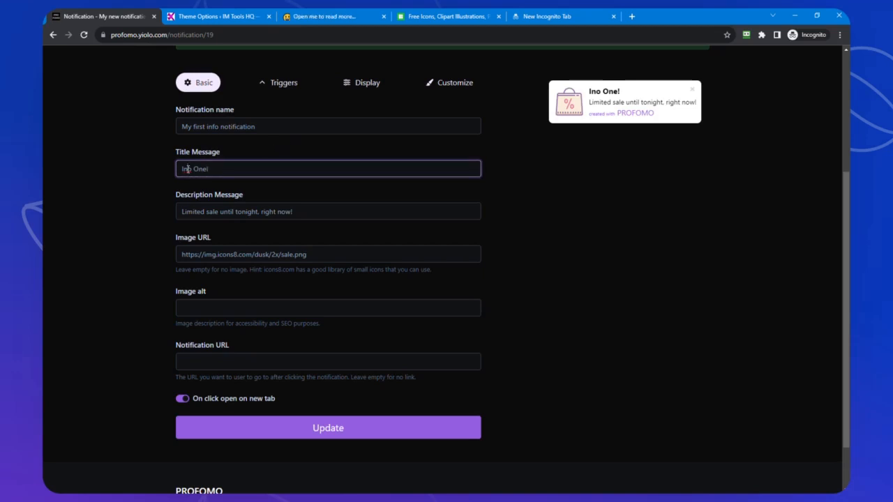
pyautogui.click(187, 169)
pyautogui.write('f')
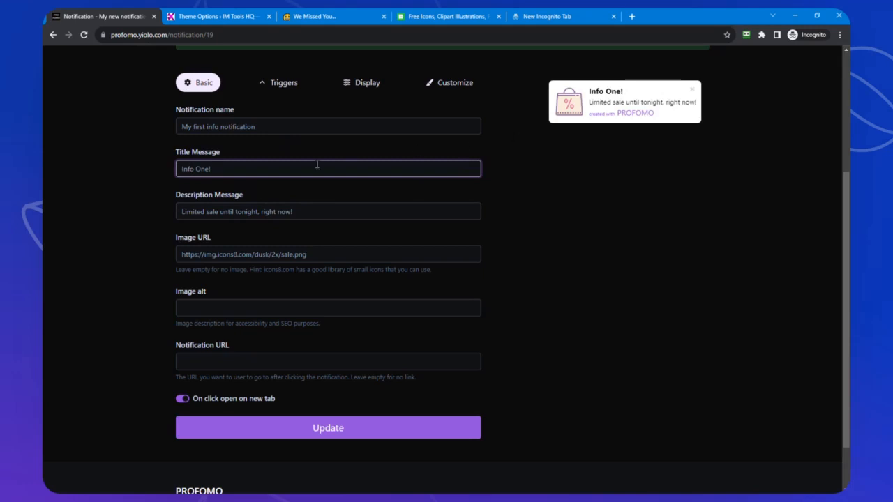
# Replace the notification's description message with "This is a demo of an informational notification"
pyautogui.moveTo(300, 212); pyautogui.dragTo(169, 208)
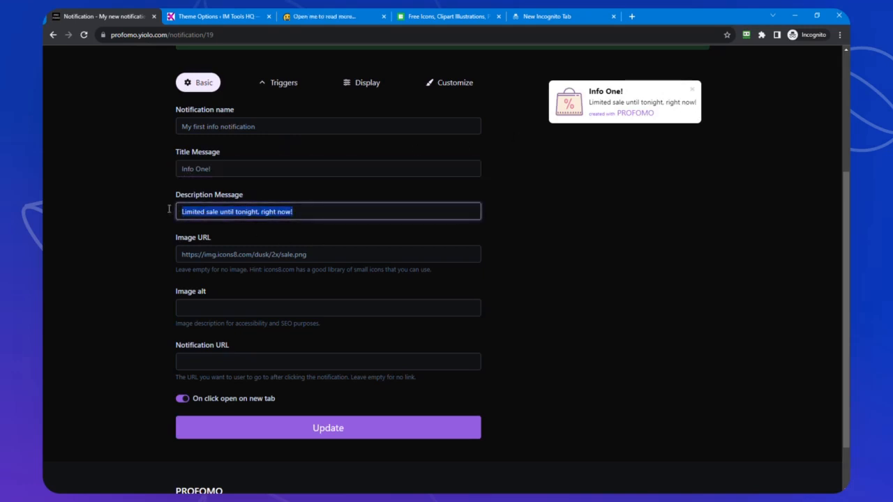
pyautogui.write('This')
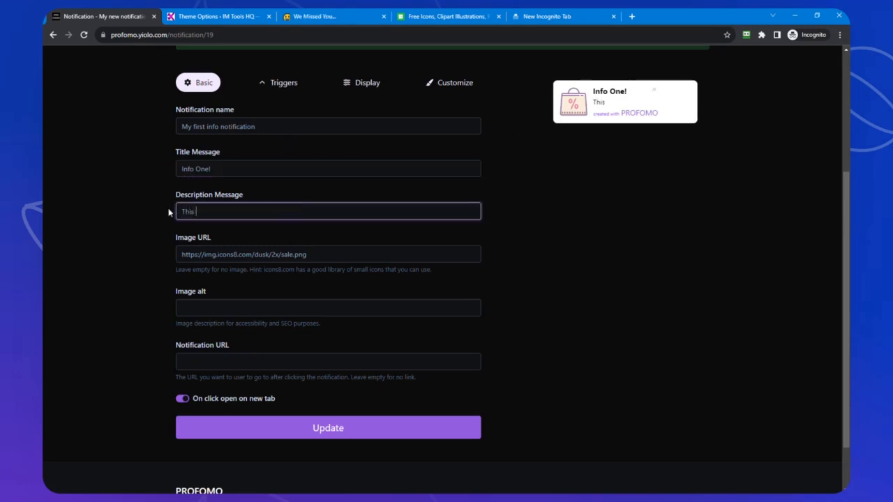
pyautogui.write(' is a demo of')
pyautogui.scroll(2, 319, 164)
pyautogui.scroll(1, 320, 163)
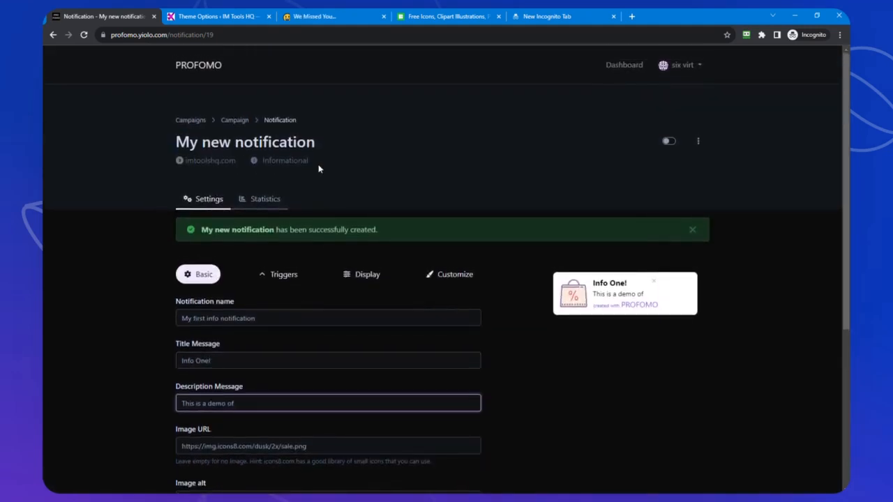
pyautogui.scroll(-6, 318, 164)
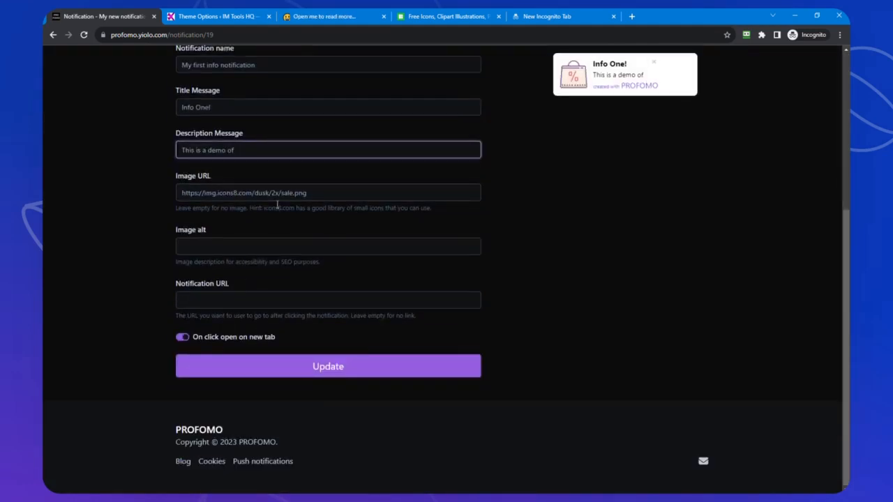
pyautogui.write('an')
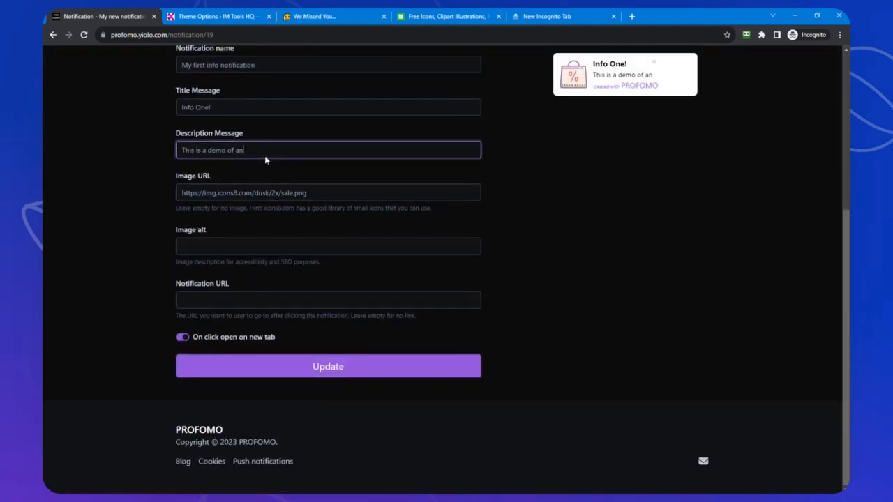
pyautogui.write(' informa')
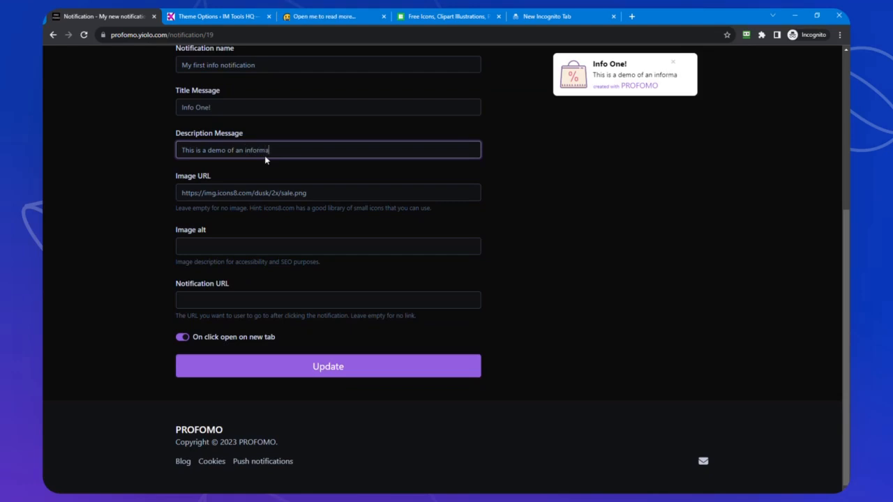
pyautogui.write('tional no')
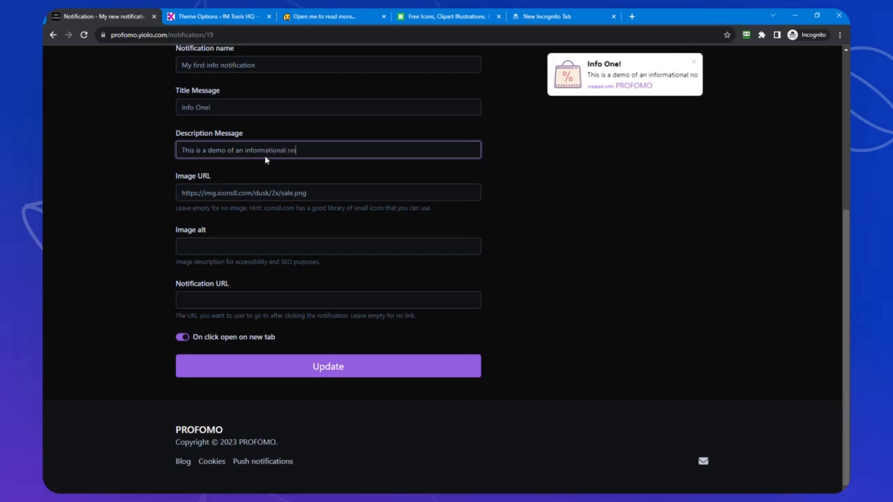
pyautogui.write('tifi')
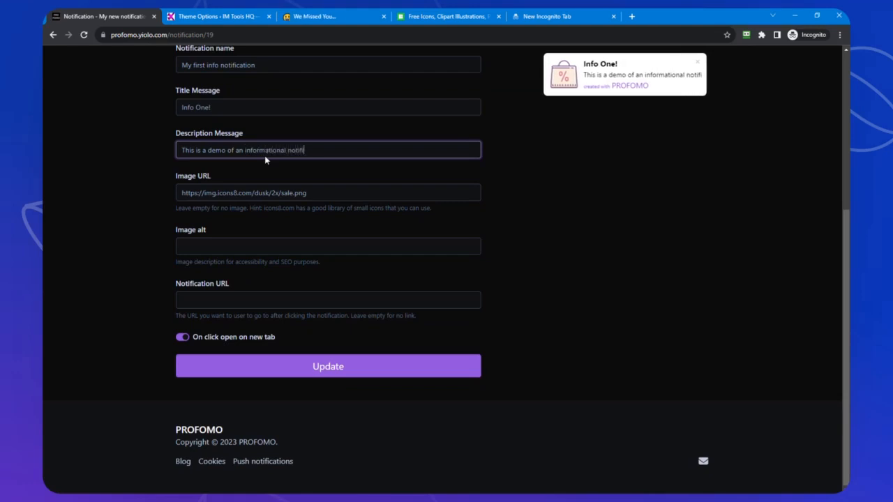
pyautogui.write('cation')
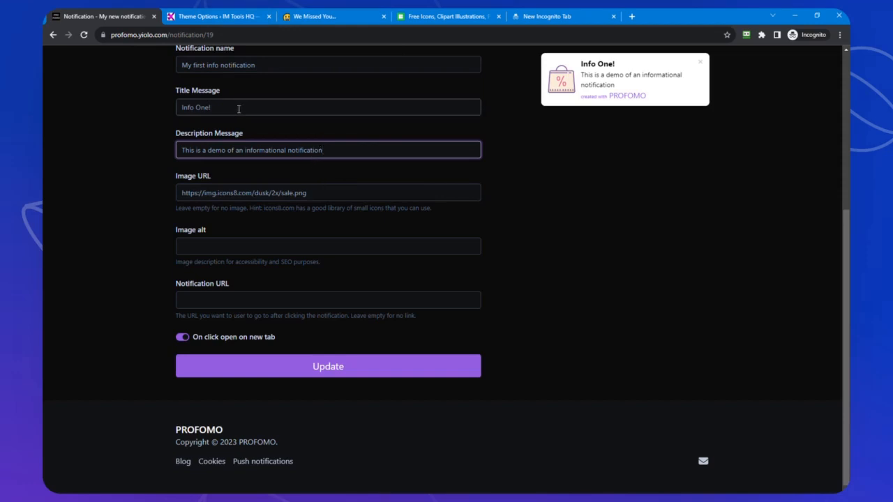
# Switch to the Icons8 site and search its icons for "information"
pyautogui.click(421, 16)
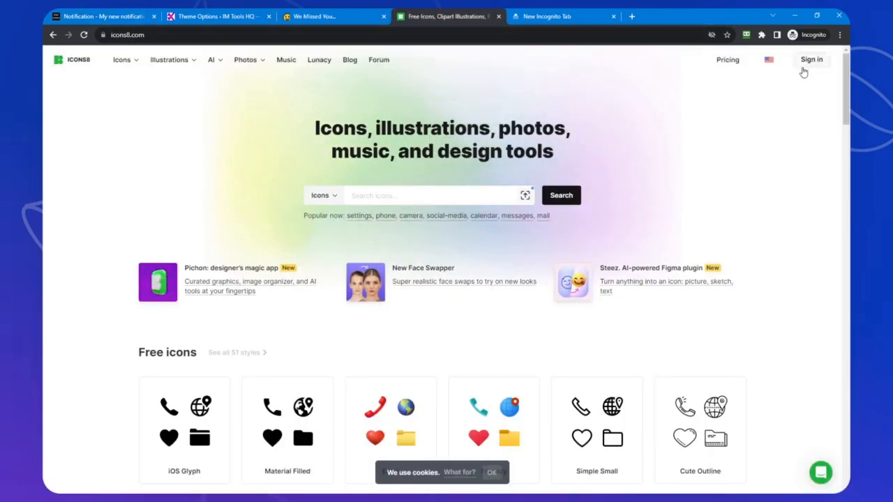
pyautogui.click(368, 193)
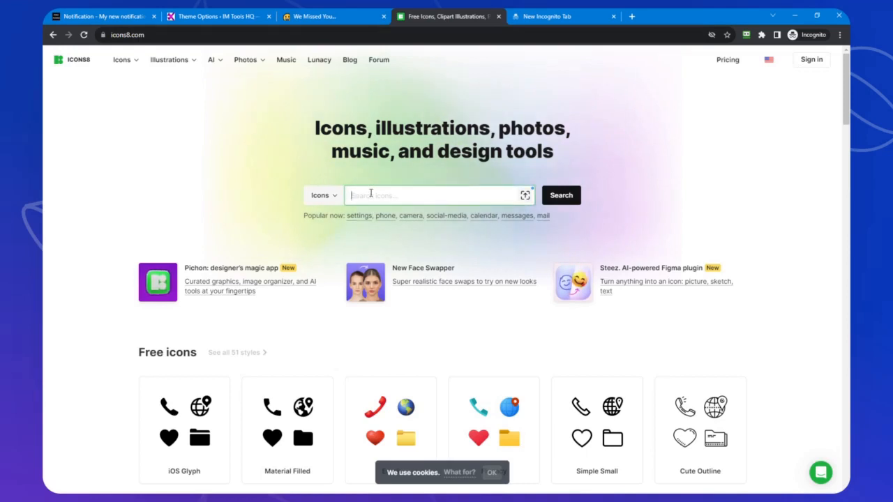
pyautogui.write('infor')
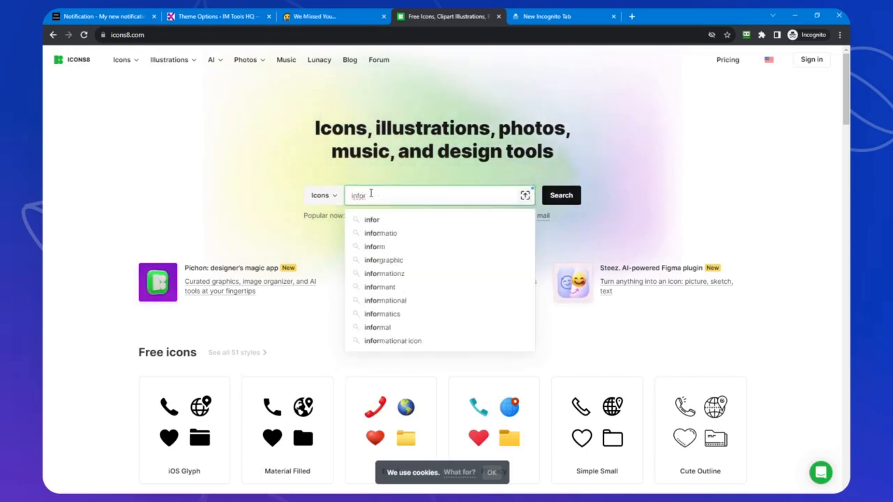
pyautogui.write('mation')
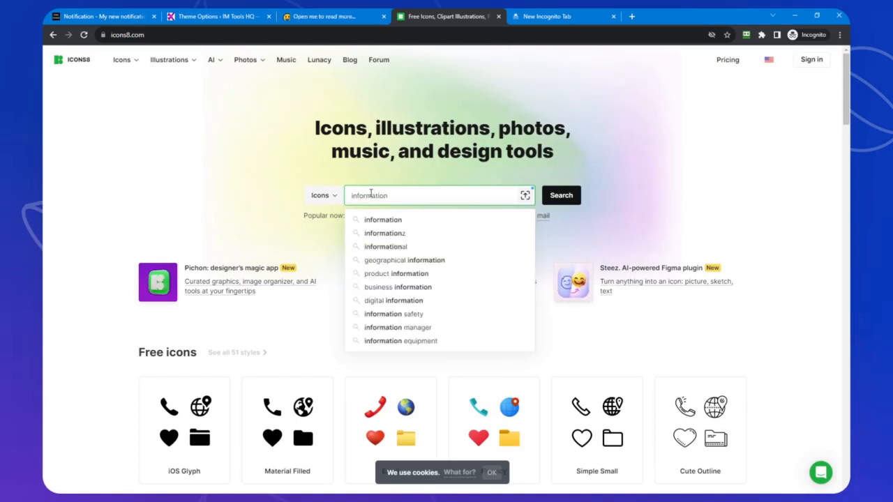
pyautogui.click(556, 198)
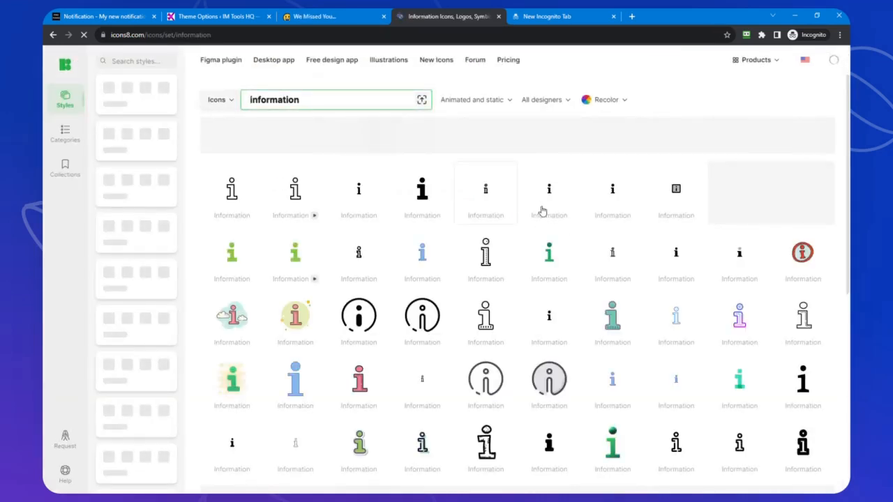
# Open the teal Cute Color information icon's download options and copy the image URL from its 64×64 Link (CDN) code
pyautogui.scroll(-5, 489, 205)
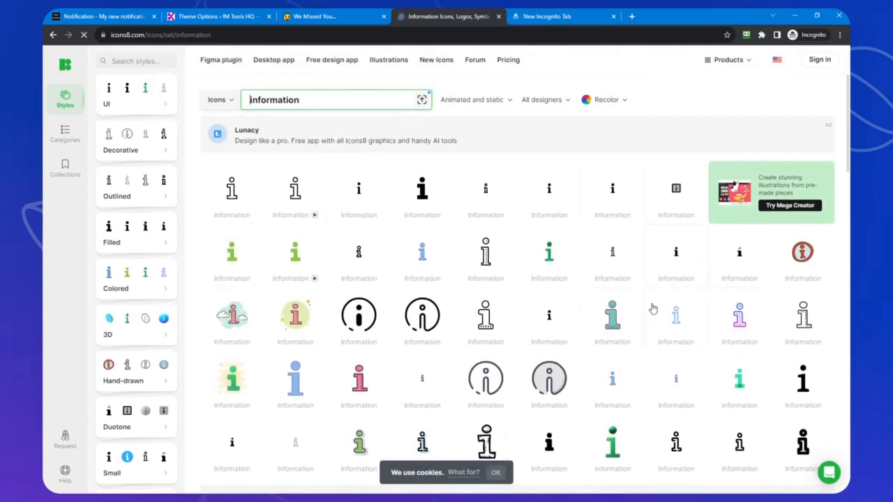
pyautogui.click(611, 322)
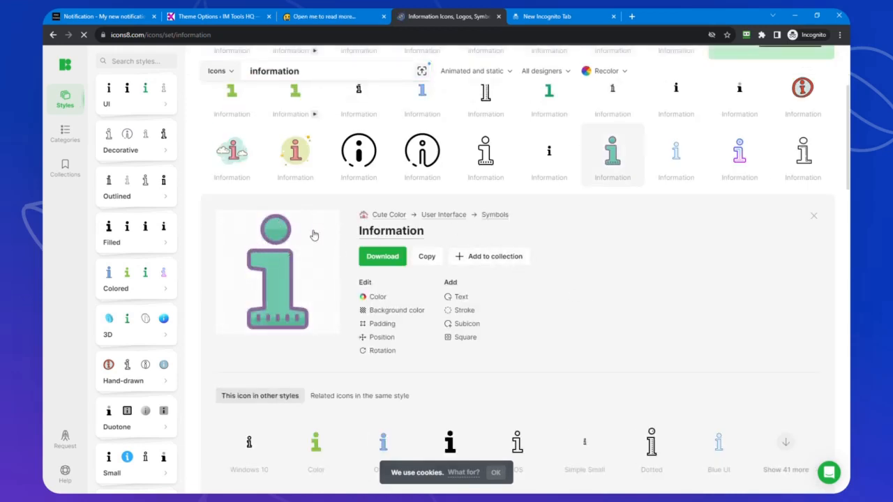
pyautogui.click(384, 261)
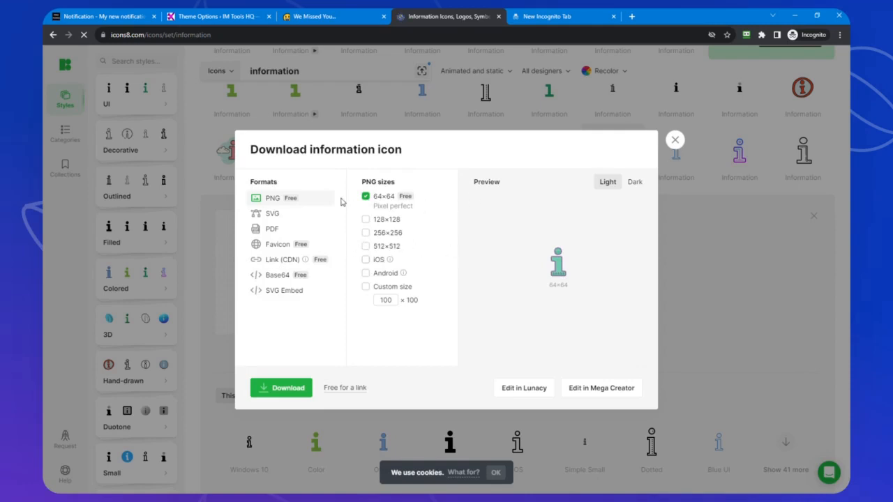
pyautogui.click(281, 260)
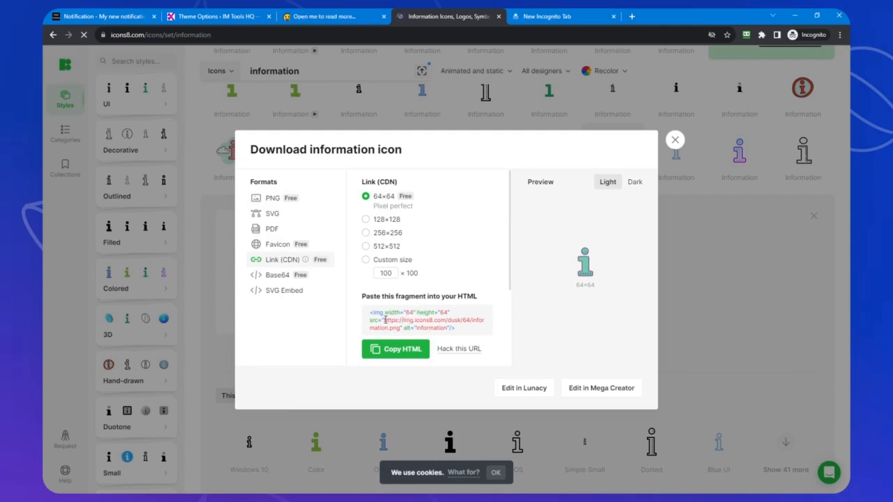
pyautogui.moveTo(385, 321); pyautogui.dragTo(395, 327)
pyautogui.hotkey('ctrl', 'c')
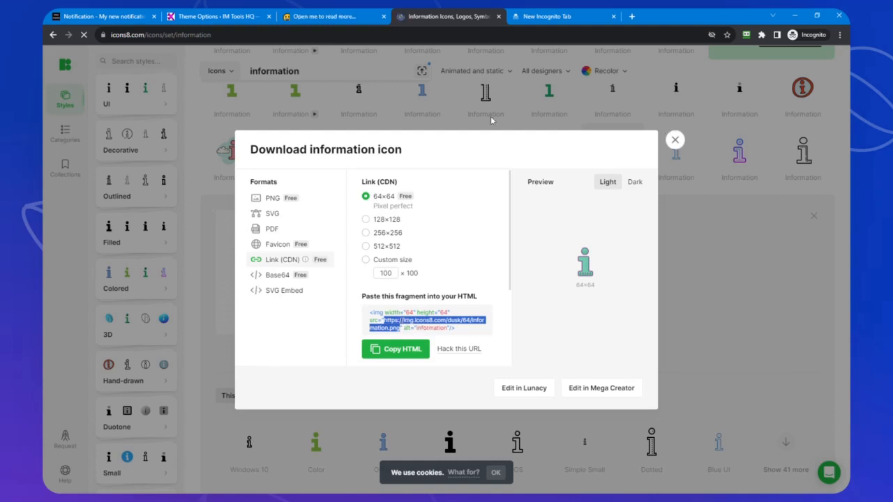
pyautogui.click(125, 14)
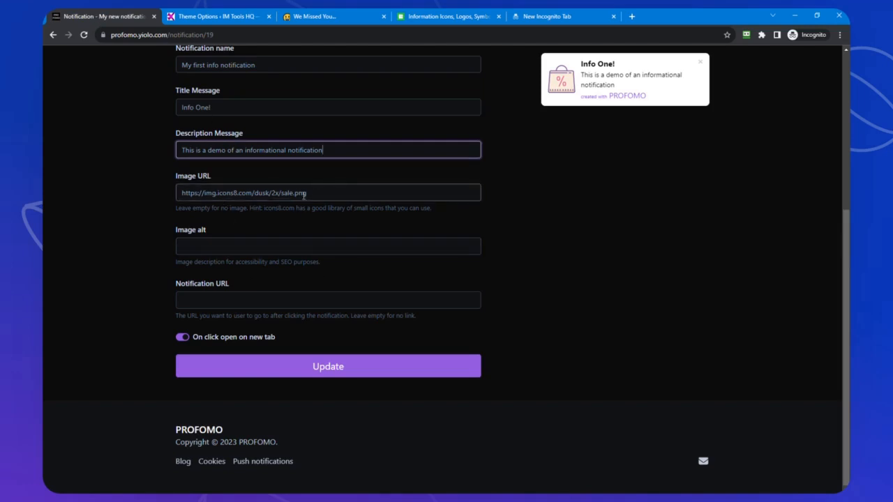
pyautogui.moveTo(349, 193); pyautogui.dragTo(143, 202)
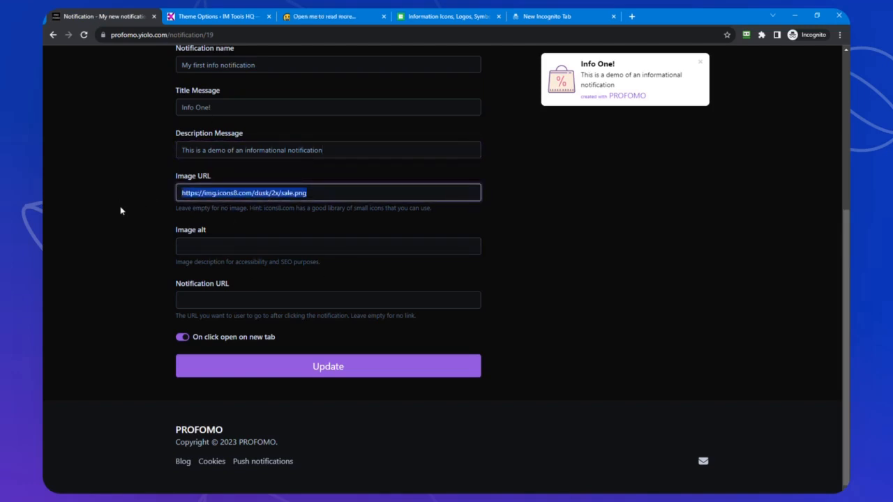
pyautogui.hotkey('ctrl', 'v')
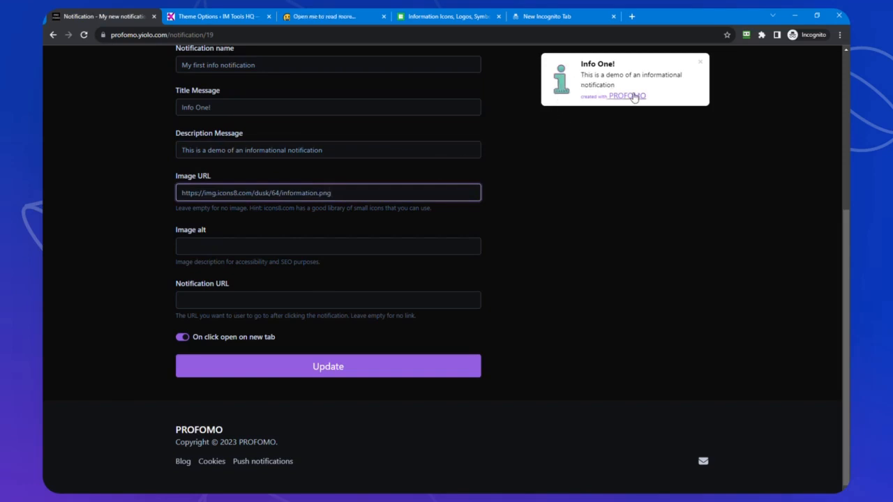
pyautogui.click(222, 249)
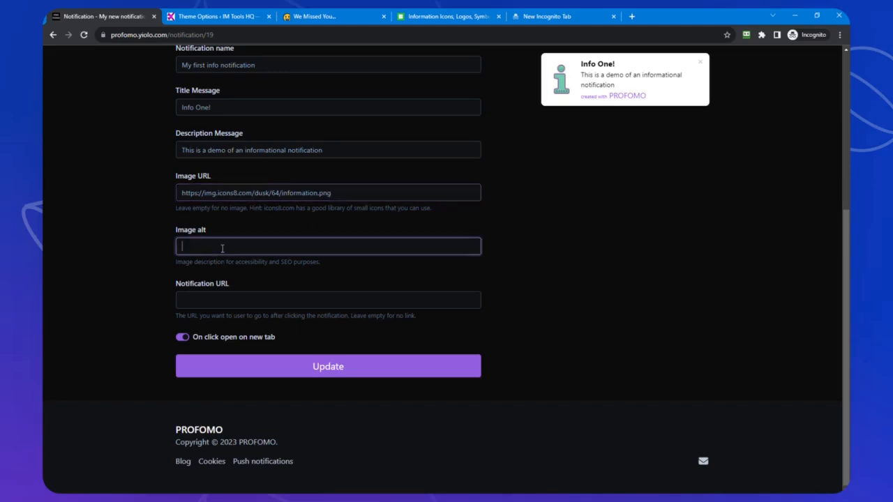
pyautogui.write('In')
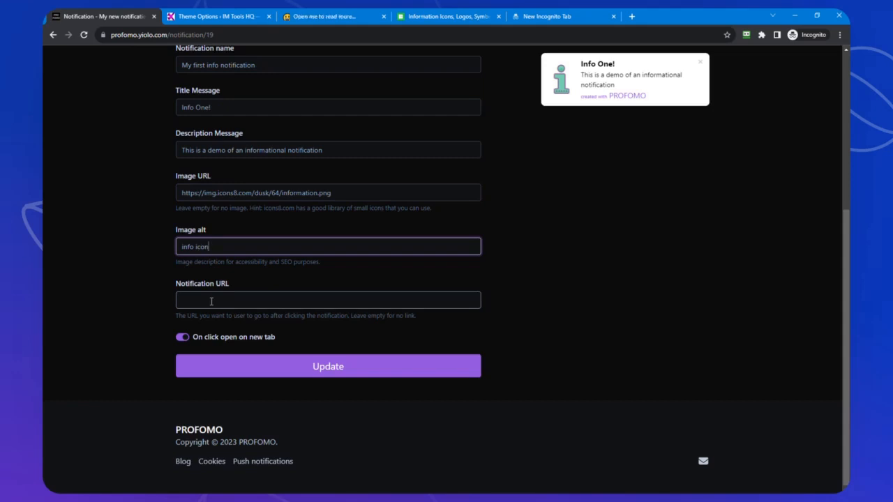
pyautogui.click(212, 302)
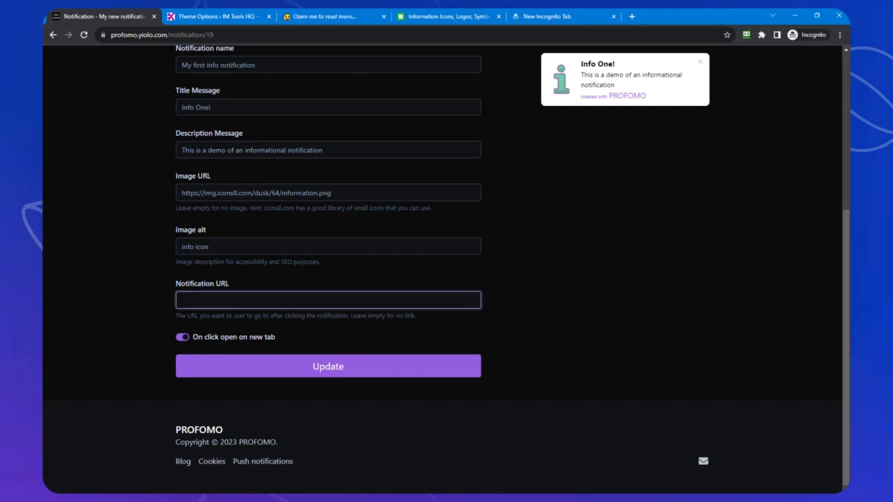
pyautogui.hotkey('alt', 'Tab')
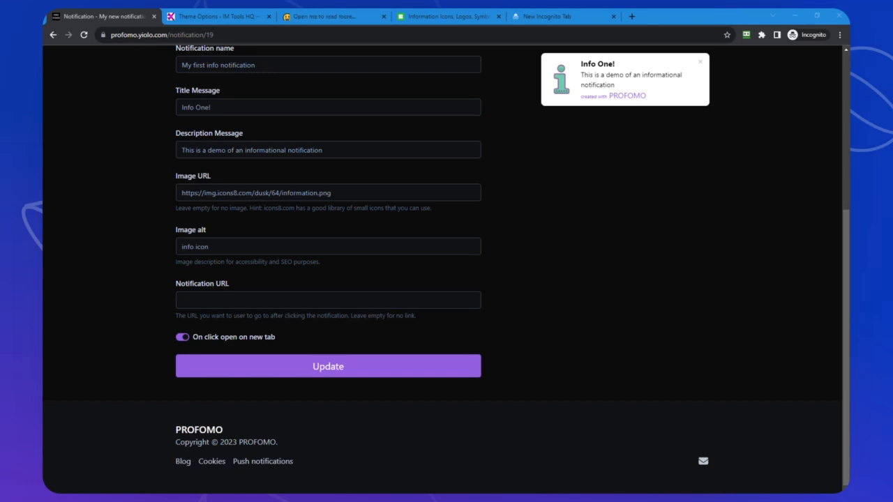
pyautogui.click(256, 302)
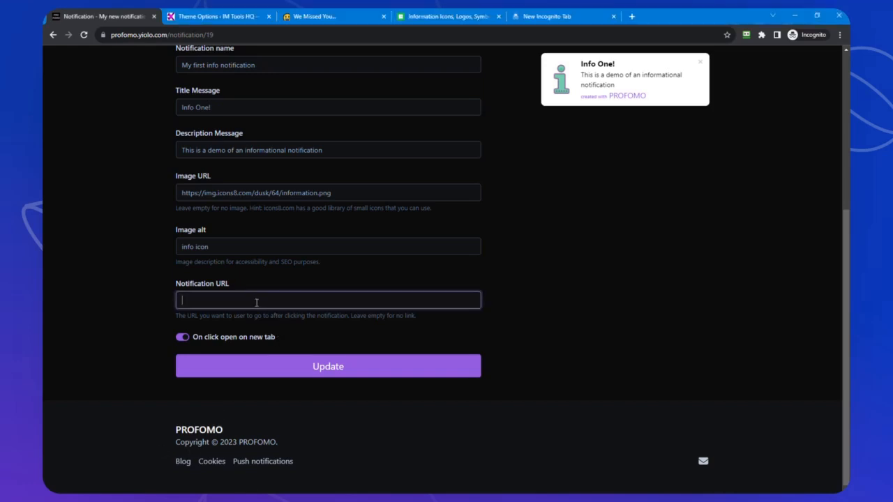
pyautogui.write('https://imbuyers.gumroad.com/l/profomoentry')
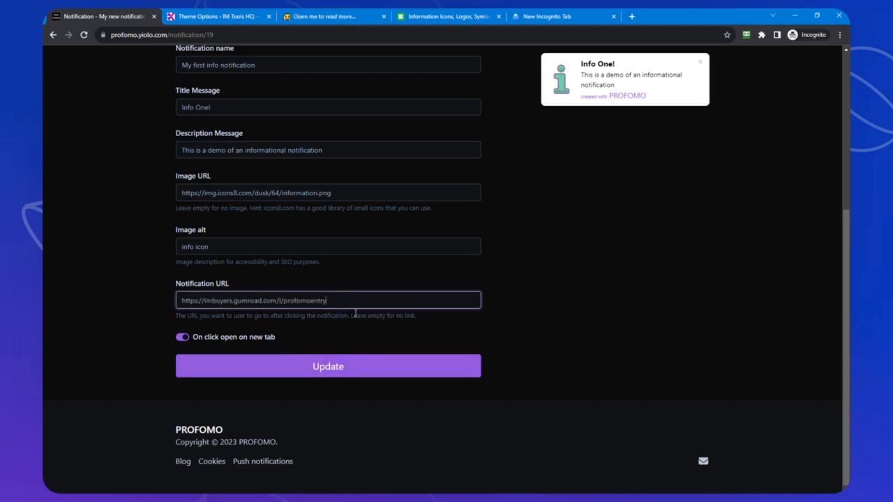
pyautogui.click(179, 337)
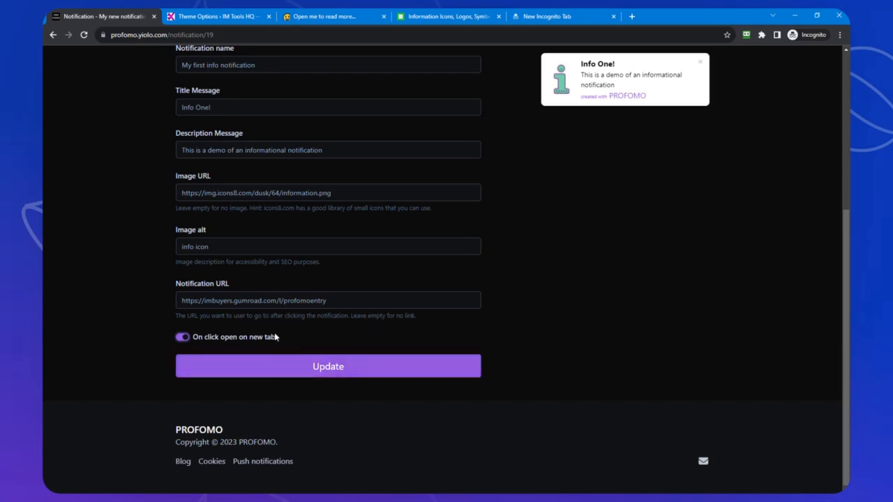
pyautogui.click(327, 369)
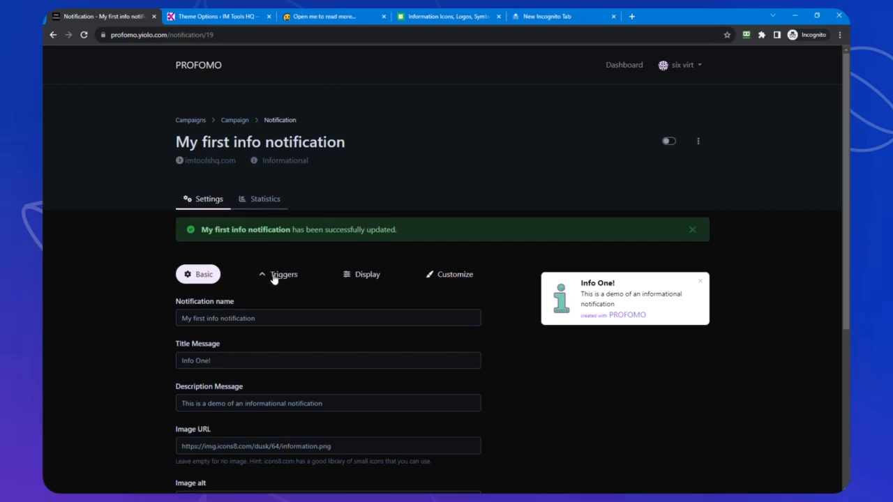
# Open the trigger settings of the informational notification
pyautogui.click(275, 276)
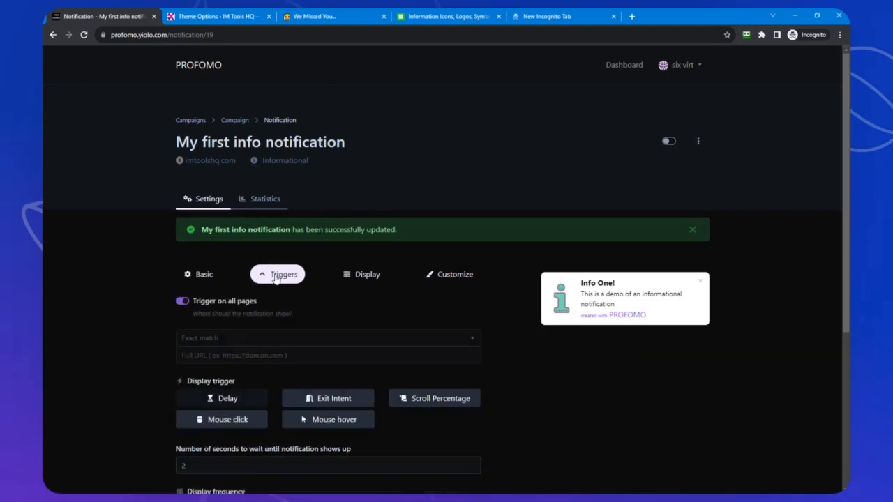
pyautogui.scroll(-1, 158, 305)
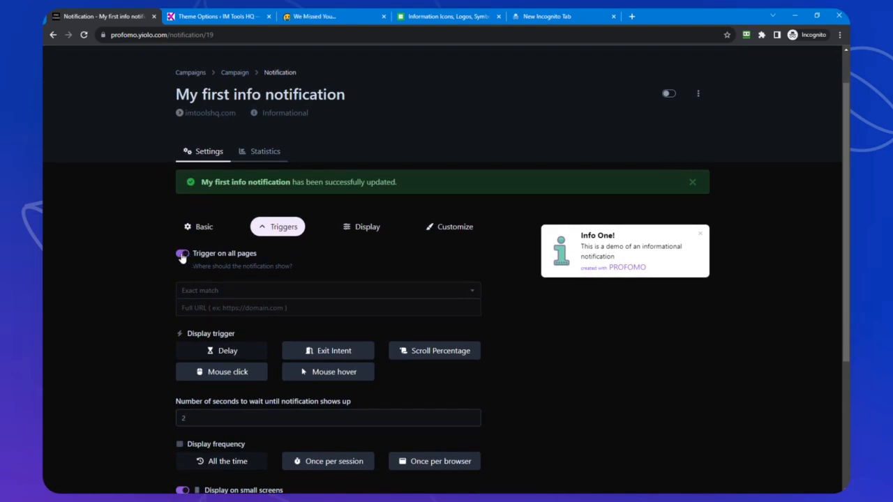
# Try limiting the notification to specific pages with the Contains and Page Contains conditions, and restore triggering on all pages
pyautogui.click(182, 255)
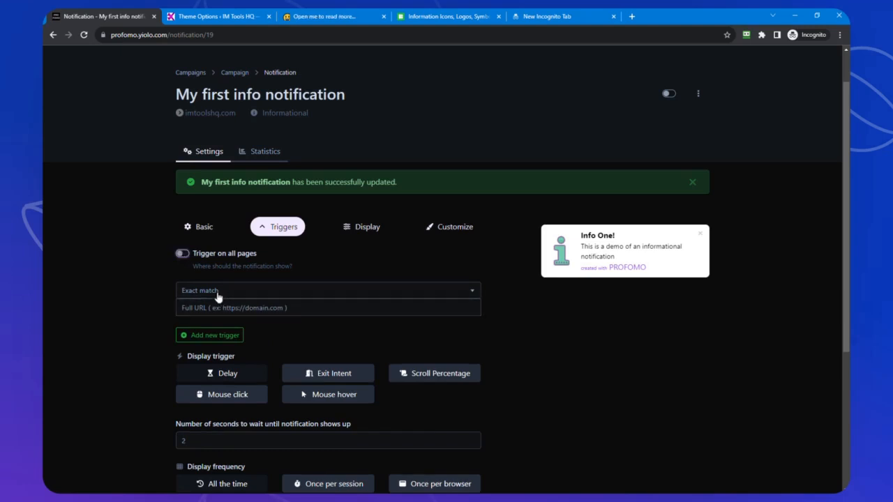
pyautogui.click(193, 308)
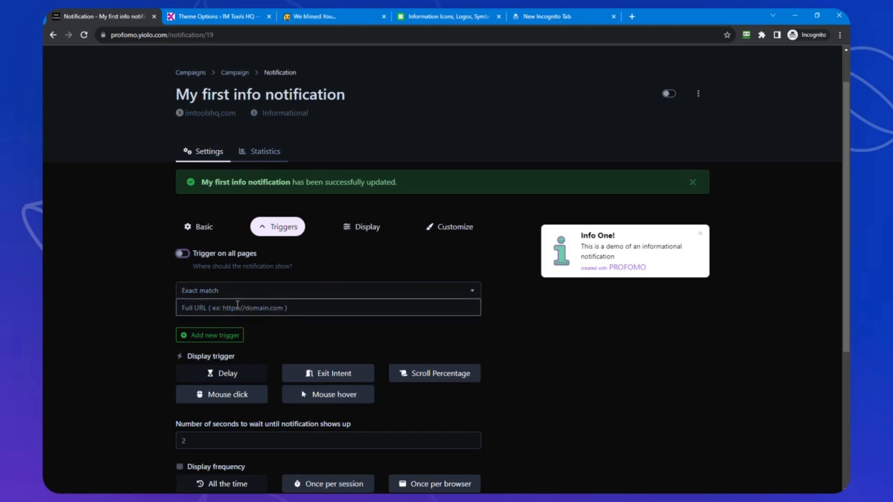
pyautogui.click(206, 292)
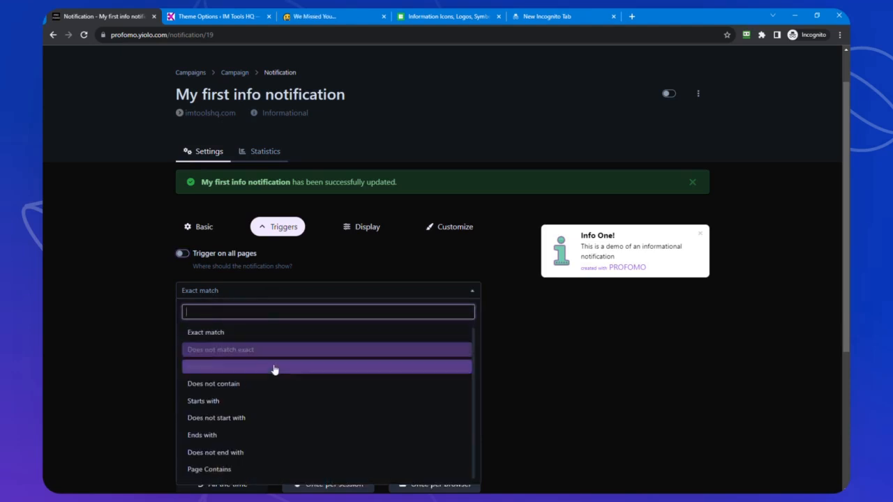
pyautogui.click(217, 370)
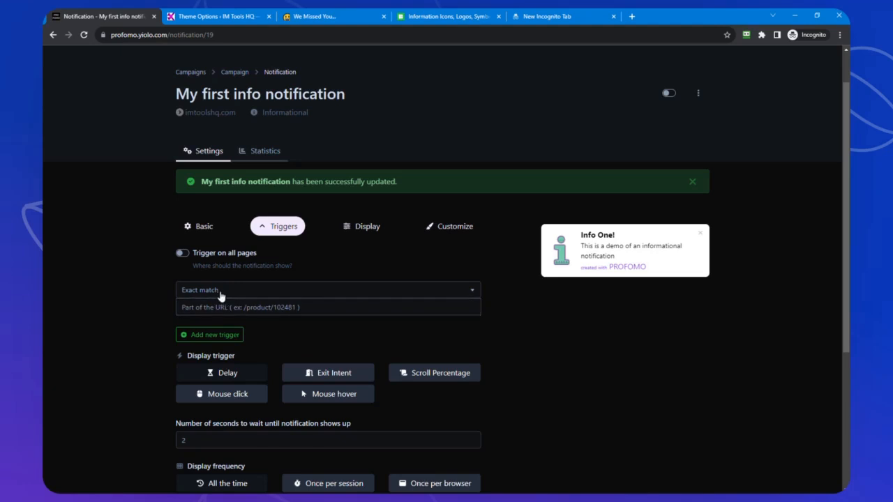
pyautogui.click(219, 291)
pyautogui.scroll(-2, 280, 405)
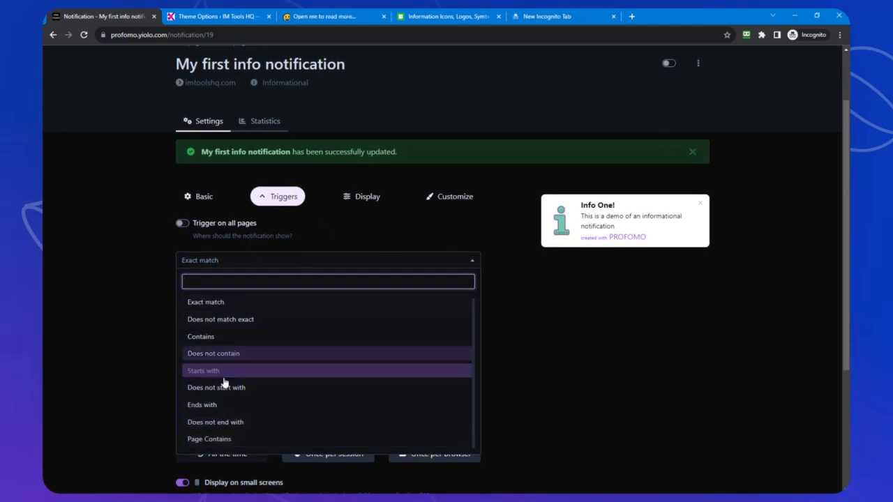
pyautogui.click(201, 440)
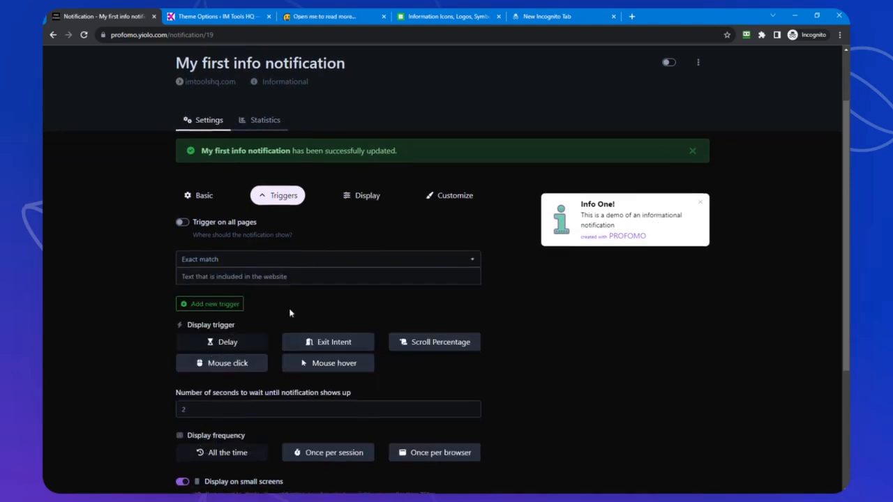
pyautogui.scroll(-2, 237, 215)
pyautogui.click(219, 212)
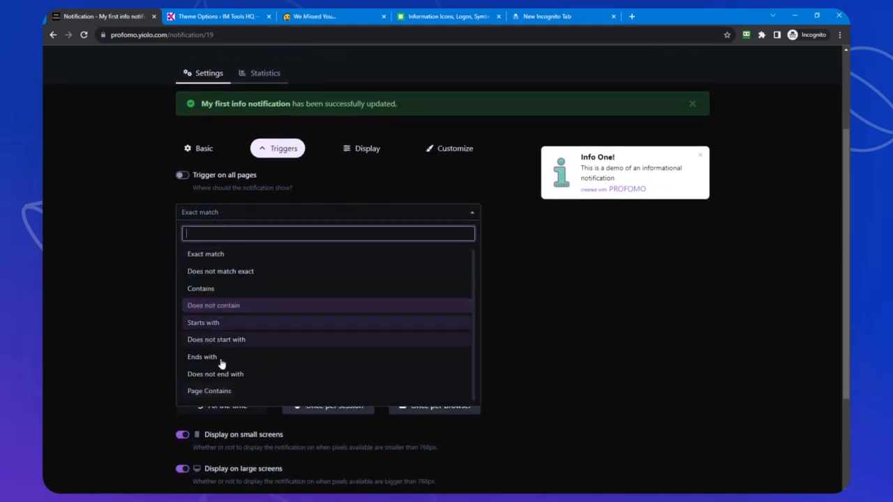
pyautogui.click(221, 391)
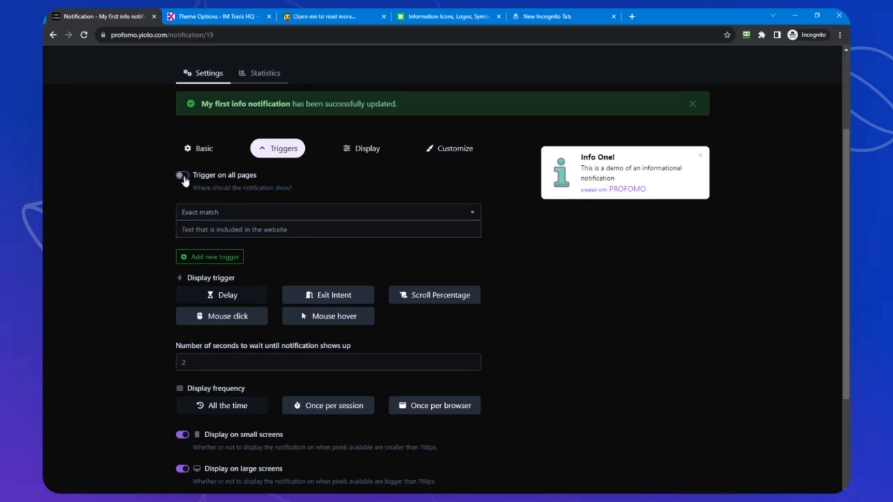
pyautogui.click(215, 215)
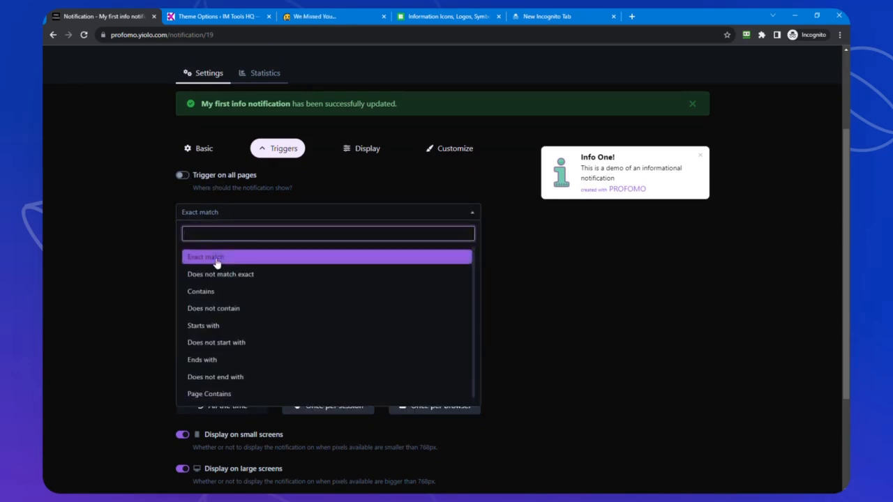
pyautogui.click(183, 175)
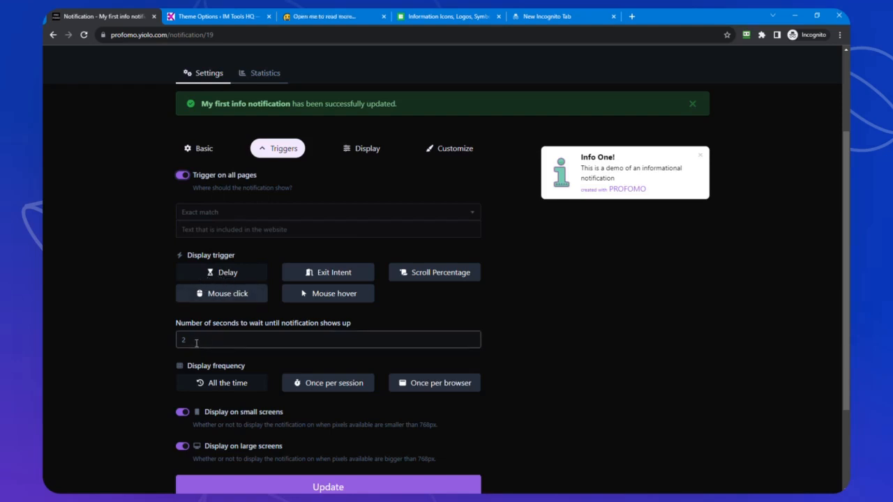
# Set the wait before the notification shows to 5 seconds, and change the display trigger to Exit Intent
pyautogui.moveTo(191, 340); pyautogui.dragTo(169, 344)
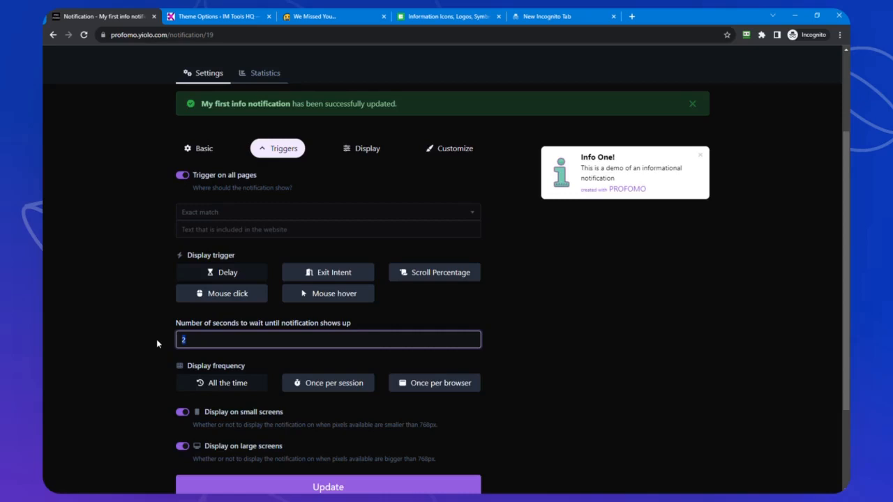
pyautogui.write('5')
pyautogui.click(323, 274)
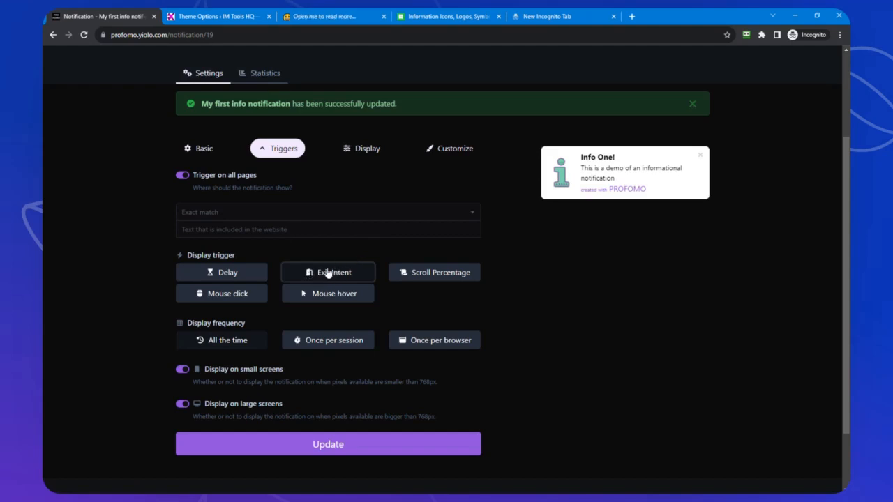
# Change the display trigger to Scroll Percentage with 20 percent of scrolling from the top down
pyautogui.click(422, 274)
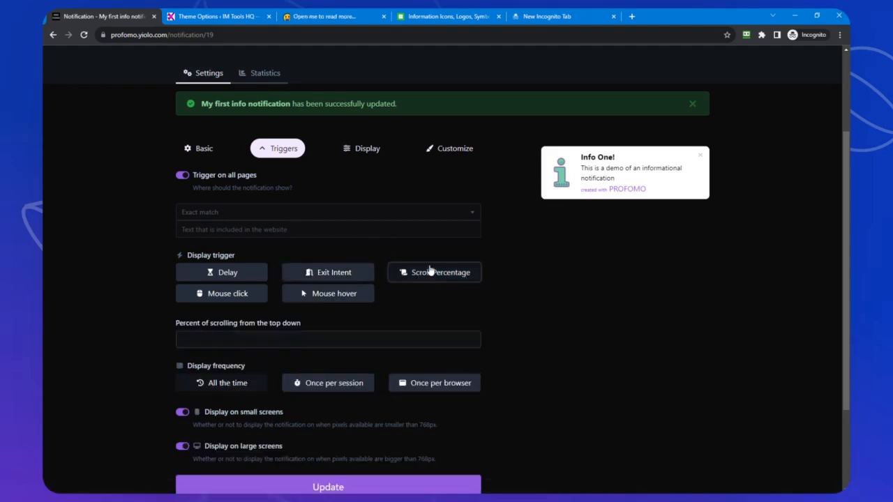
pyautogui.click(222, 340)
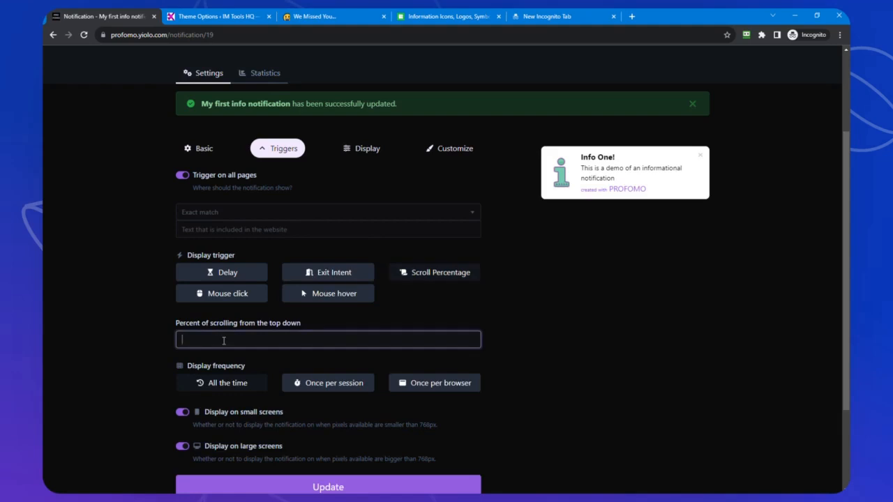
pyautogui.write('20')
pyautogui.scroll(-1, 451, 254)
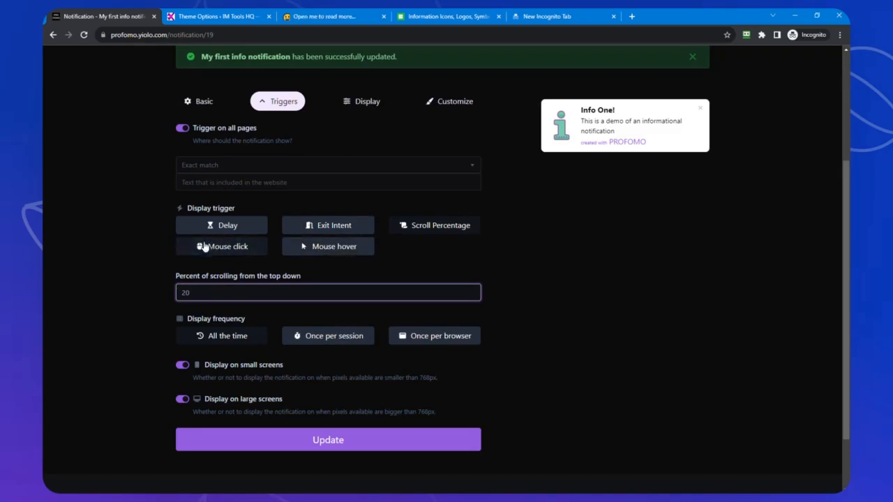
# Set the display trigger to Mouse hover and inspect the header navigation element on the imtoolshq.com site
pyautogui.click(336, 249)
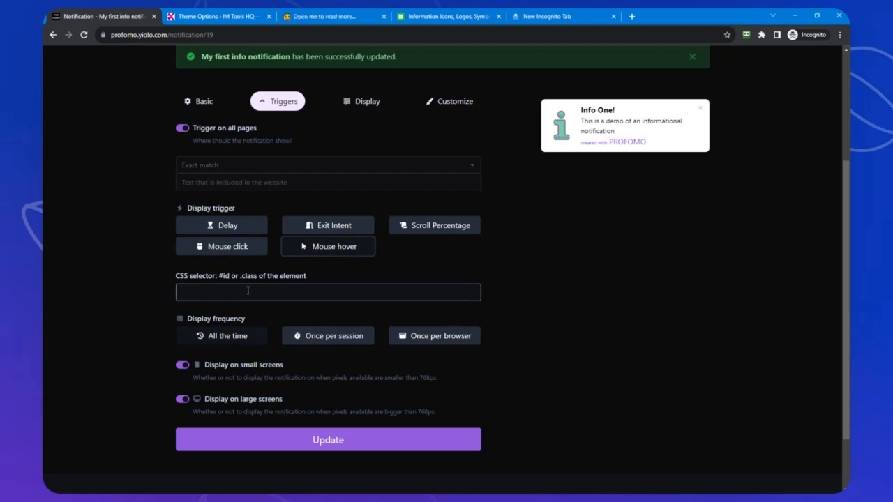
pyautogui.click(302, 18)
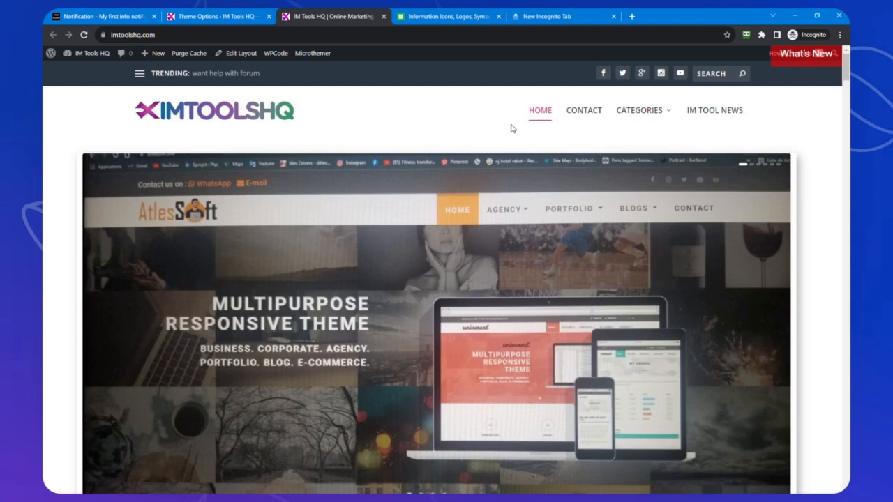
pyautogui.click(559, 248)
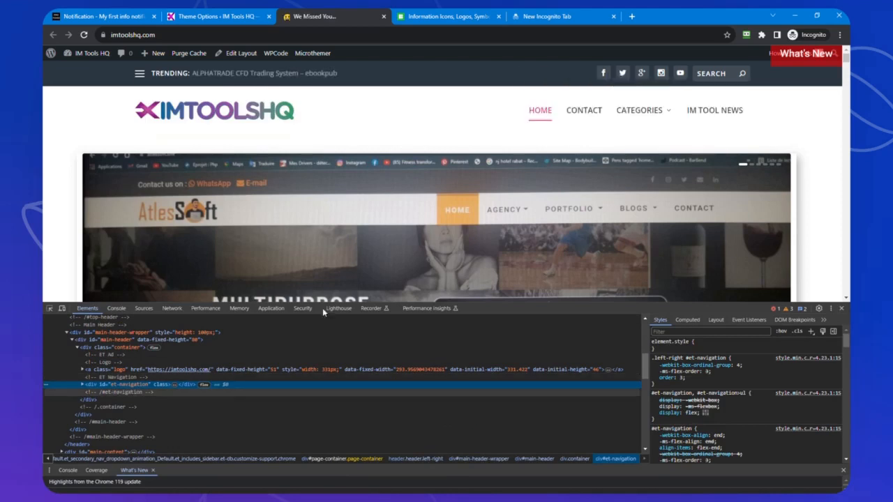
# Copy the #et-navigation selector from the navigation element's CSS rules in the developer tools
pyautogui.moveTo(615, 112)
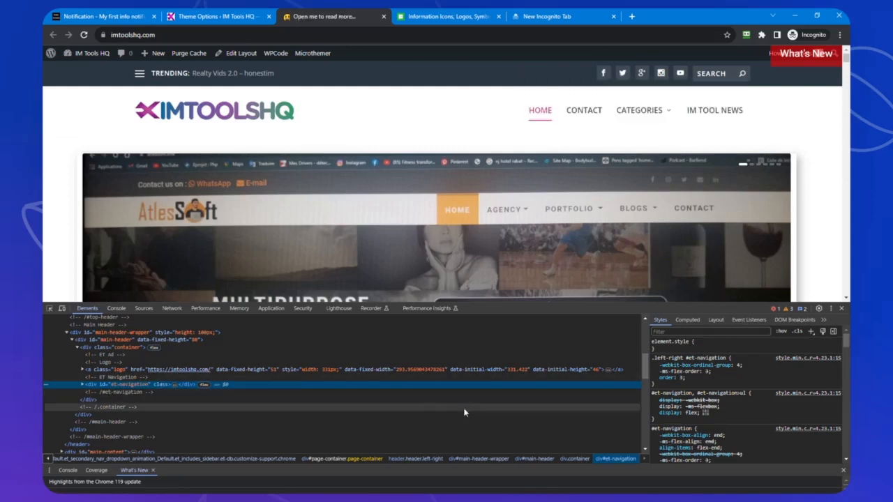
pyautogui.click(687, 393)
pyautogui.doubleClick(688, 393)
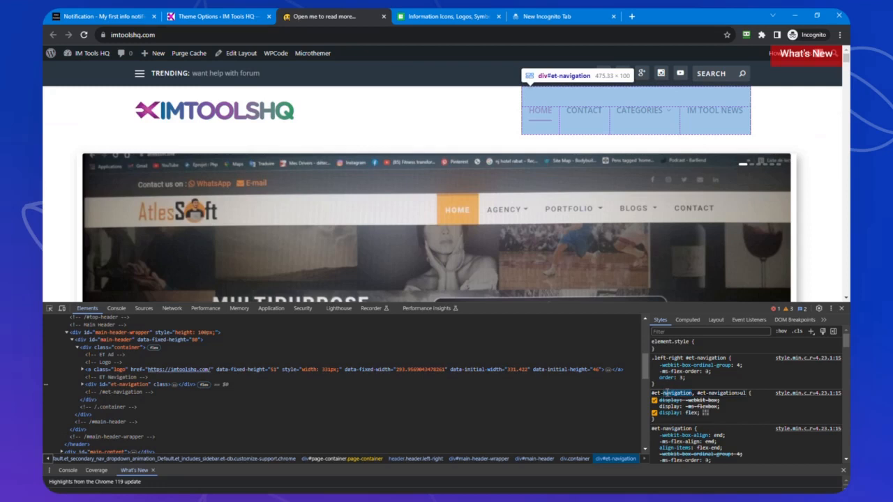
pyautogui.click(667, 392)
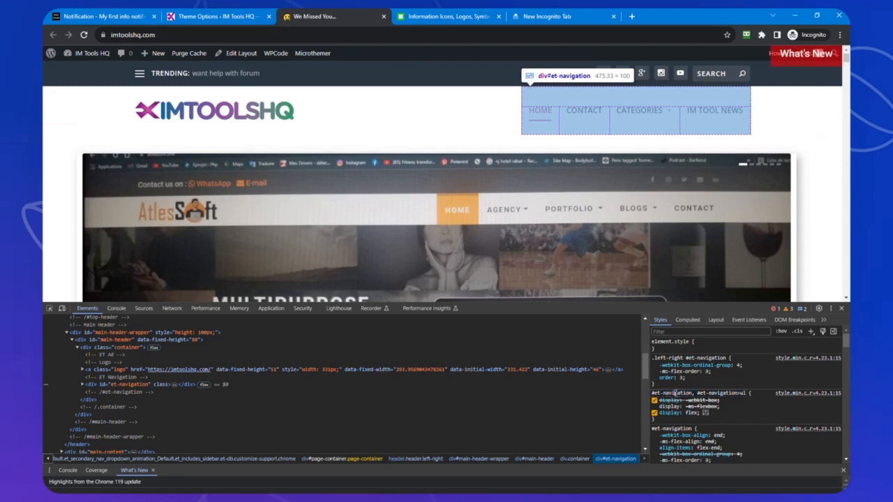
pyautogui.doubleClick(674, 393)
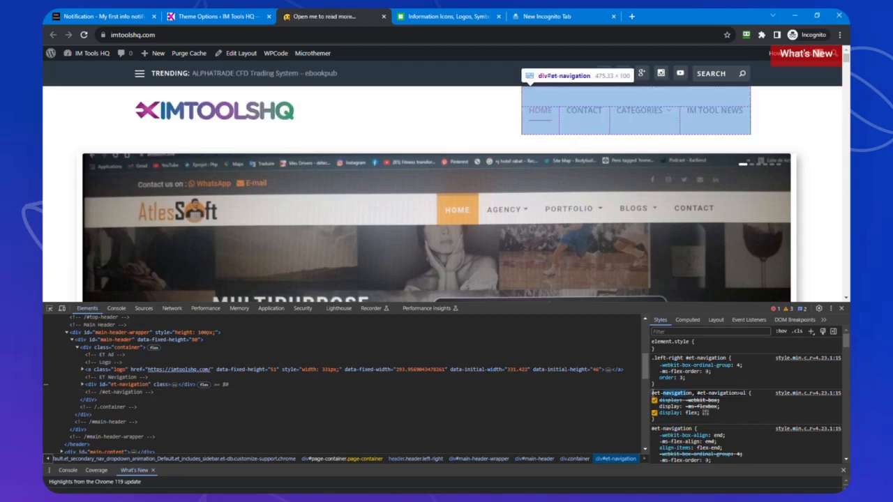
pyautogui.moveTo(652, 393); pyautogui.dragTo(692, 393)
pyautogui.hotkey('ctrl', 'c')
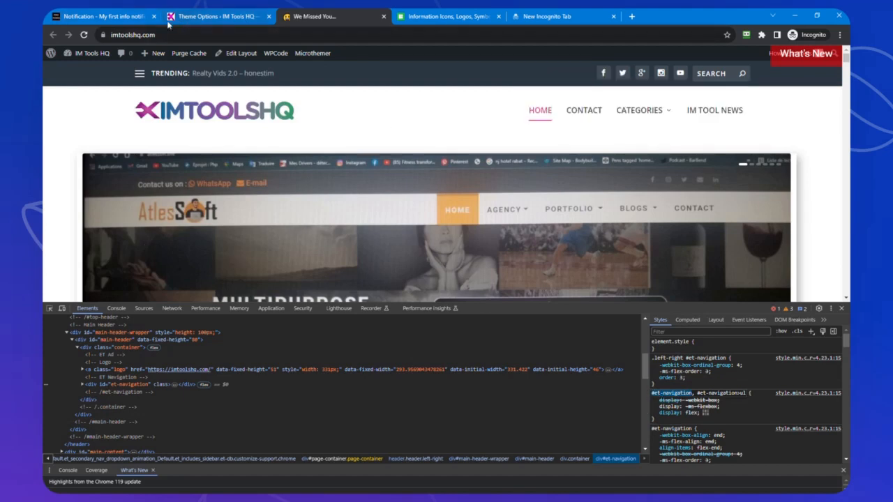
# Return to the PROFOMO notification and set the hover trigger's CSS selector to #et-navigation
pyautogui.click(105, 16)
pyautogui.click(213, 296)
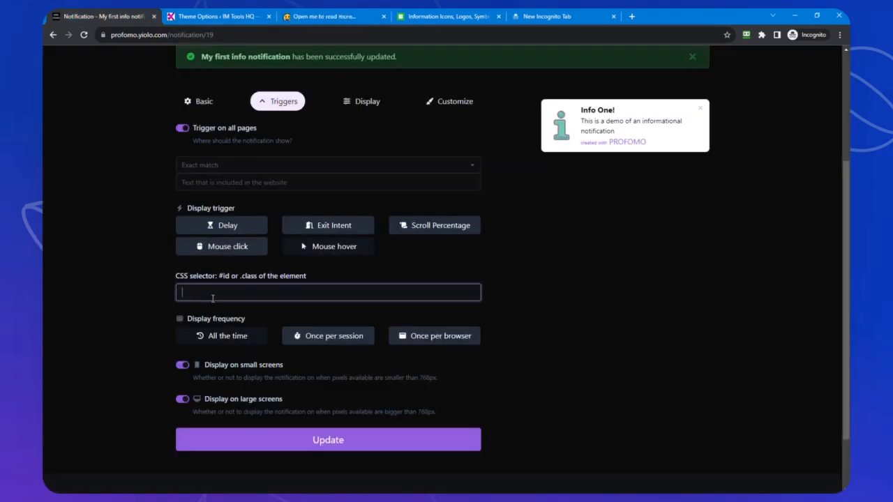
pyautogui.hotkey('ctrl', 'v')
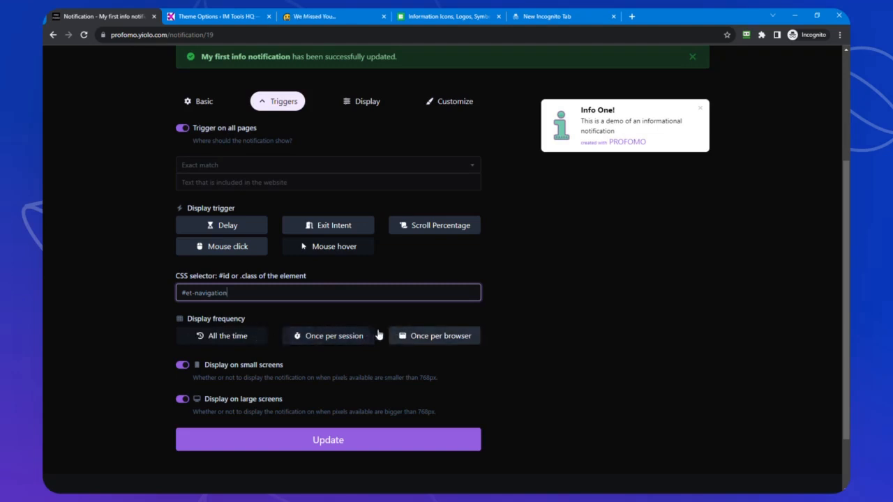
# Set the display frequency to Once per browser and save the updated trigger settings
pyautogui.click(326, 338)
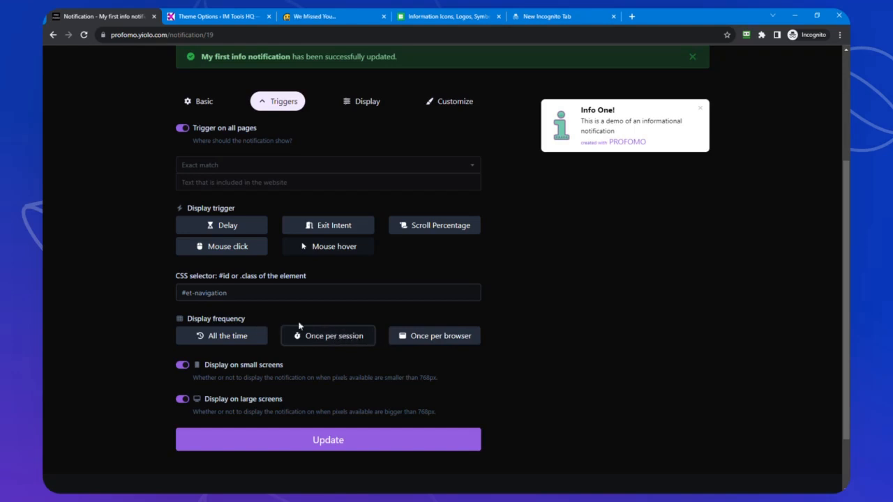
pyautogui.click(432, 340)
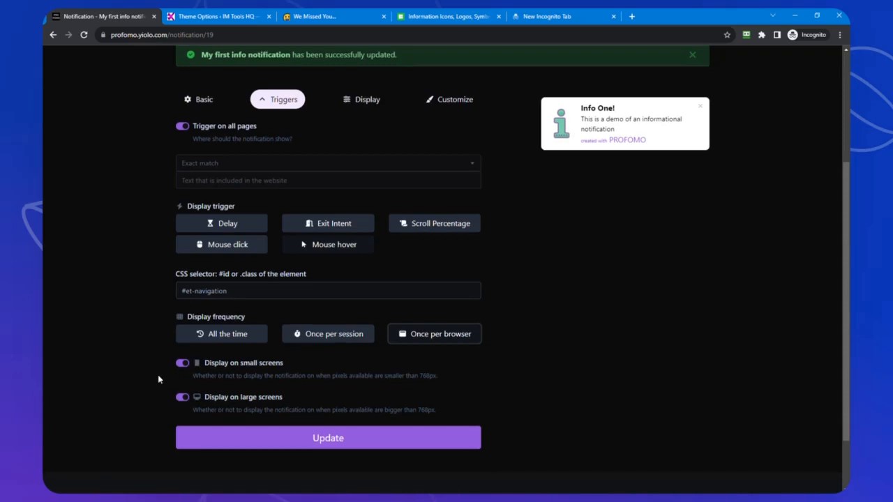
pyautogui.scroll(-1, 159, 374)
pyautogui.click(315, 369)
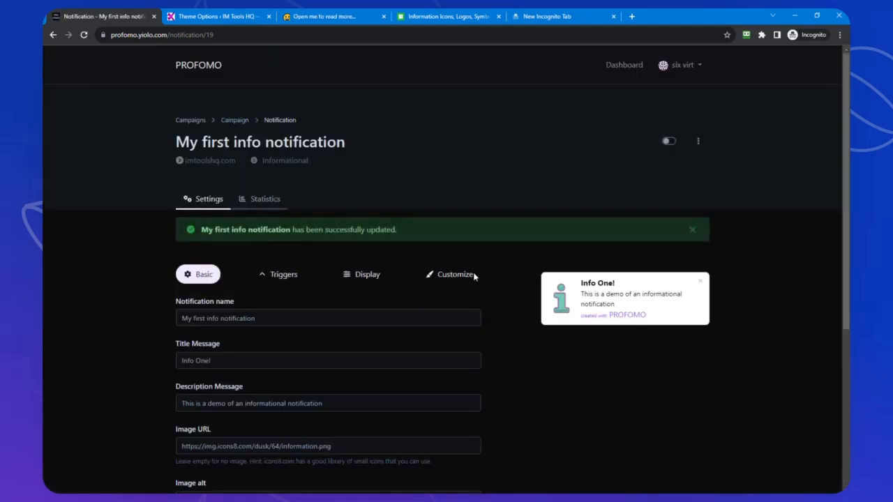
# In the notification's display settings, set the direction to Right to left and the display position to Top Right
pyautogui.click(363, 281)
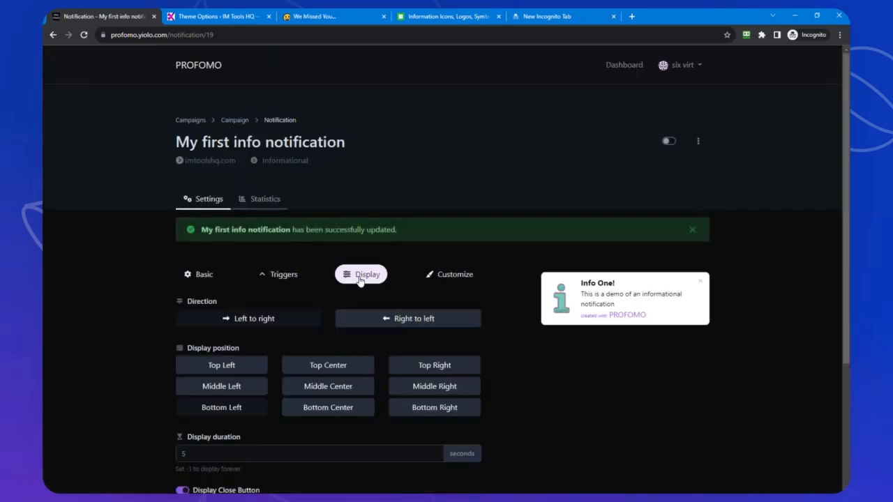
pyautogui.scroll(-2, 100, 308)
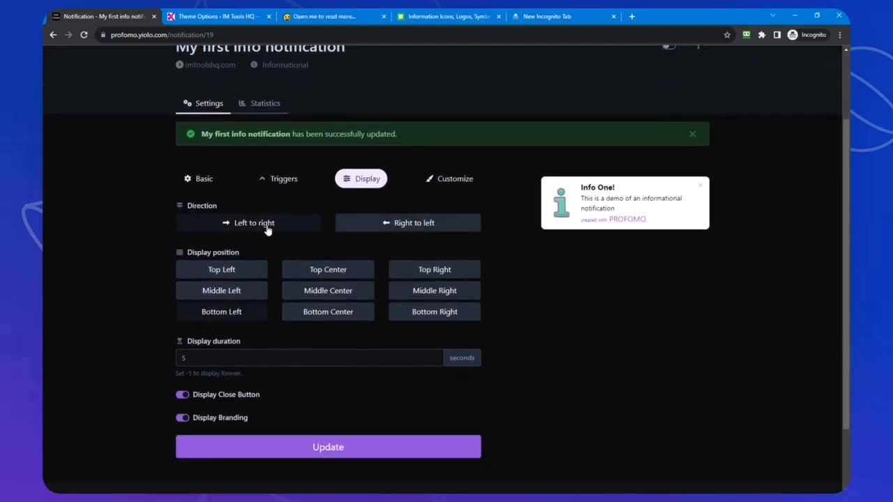
pyautogui.click(400, 230)
pyautogui.click(230, 227)
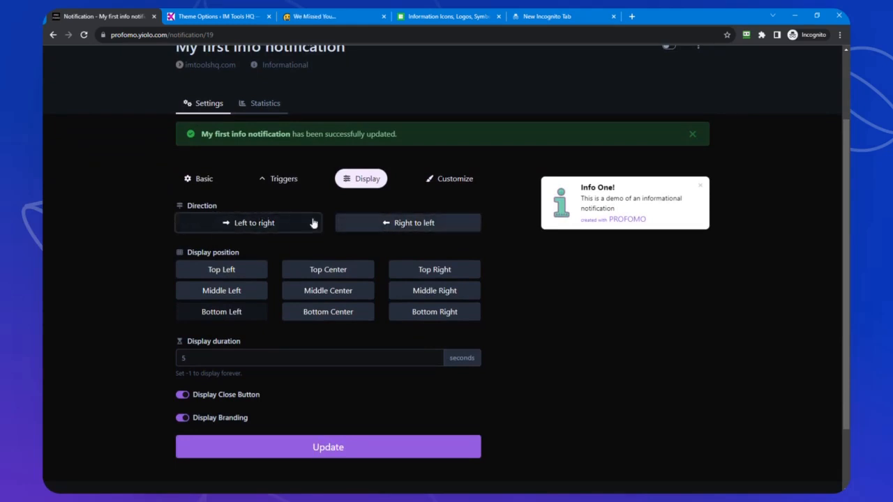
pyautogui.click(414, 227)
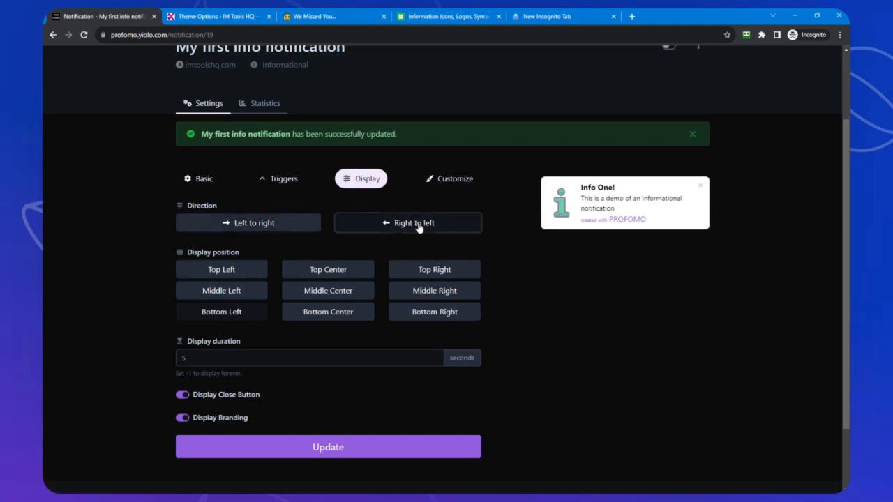
pyautogui.click(430, 272)
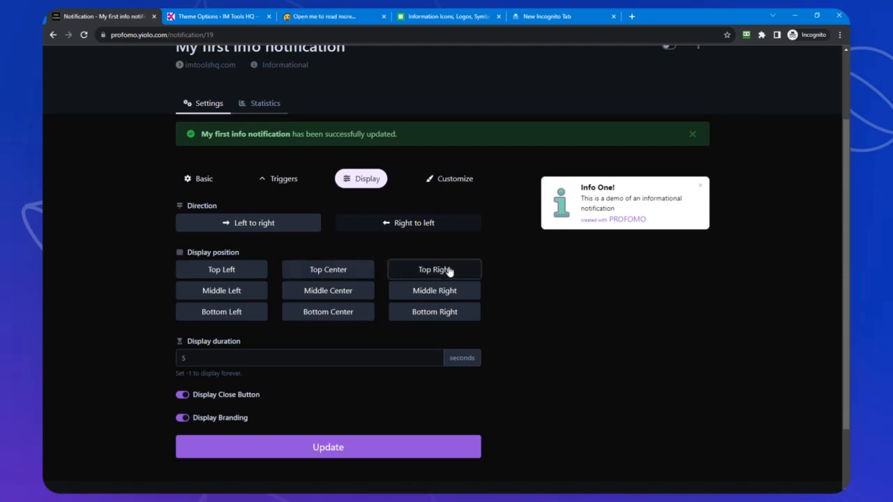
# Set the notification's display duration to 10 seconds
pyautogui.click(214, 356)
pyautogui.click(208, 361)
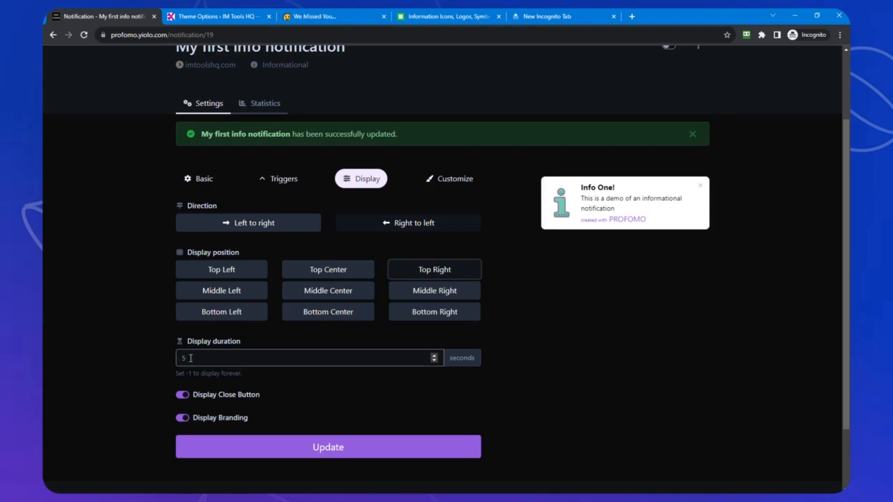
pyautogui.moveTo(187, 358); pyautogui.dragTo(174, 361)
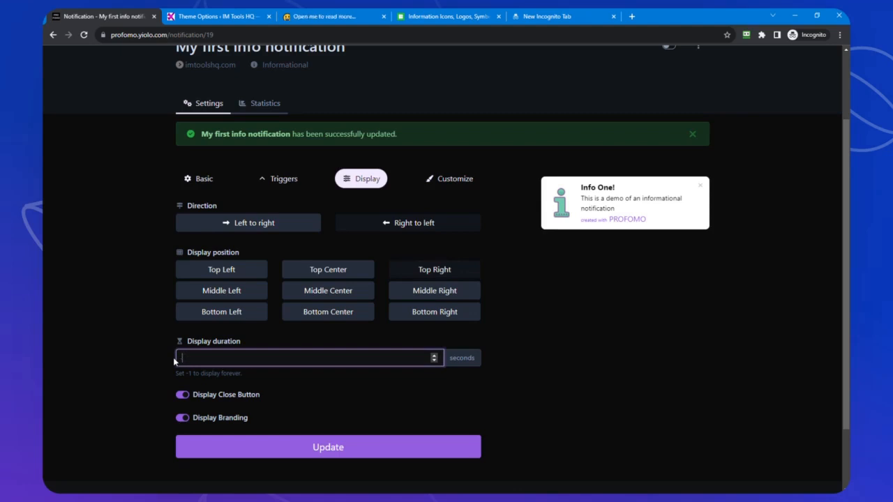
pyautogui.click(434, 356)
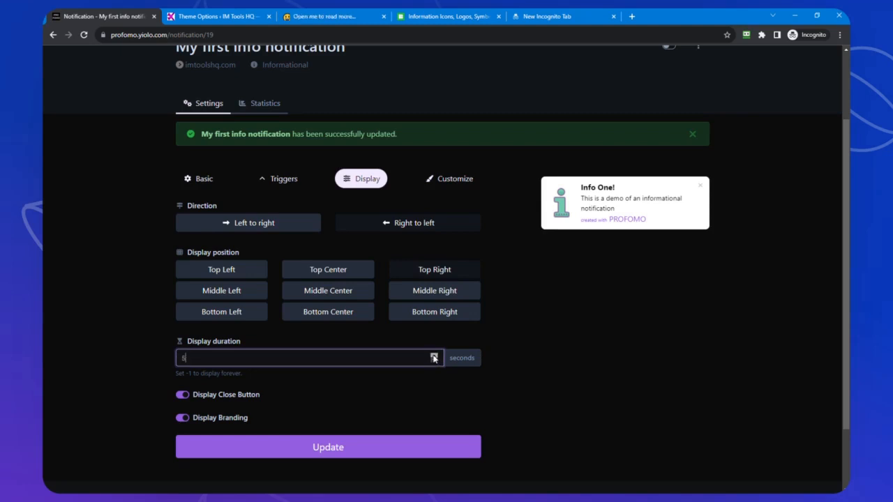
pyautogui.click(434, 356)
# Turn off Display Branding for the notification and save the display settings
pyautogui.scroll(-2, 317, 381)
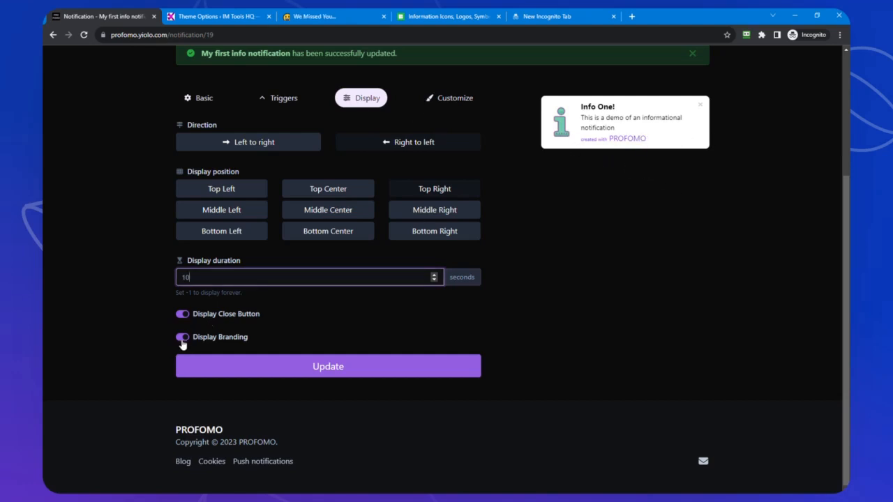
pyautogui.click(181, 341)
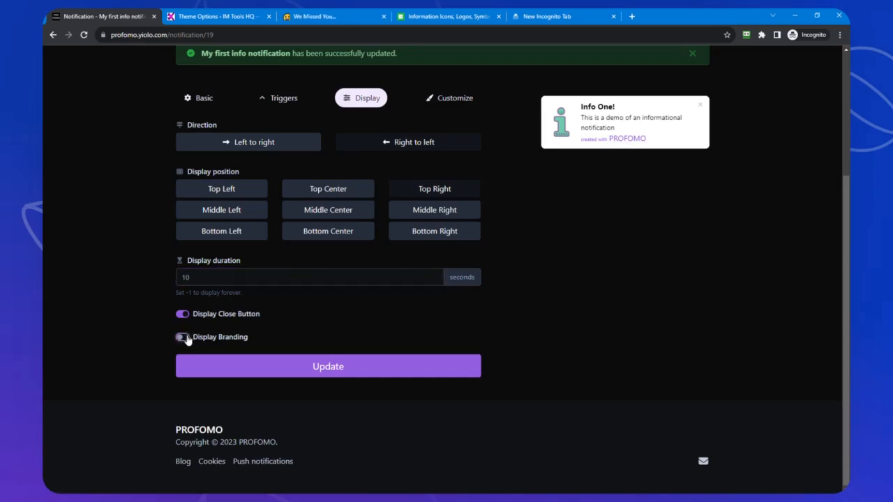
pyautogui.click(336, 370)
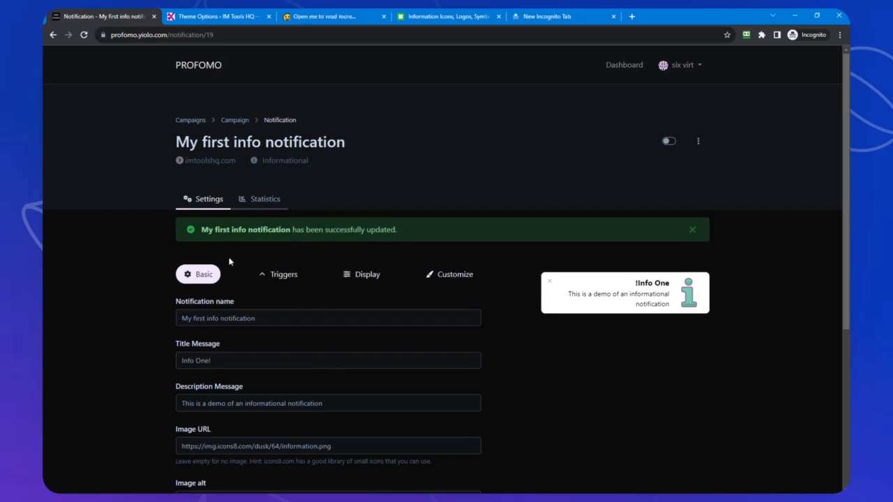
# In the display settings, set the direction to Left to right, turn Display Branding back on, and save the notification
pyautogui.scroll(-1, 369, 233)
pyautogui.click(368, 228)
pyautogui.scroll(-3, 255, 257)
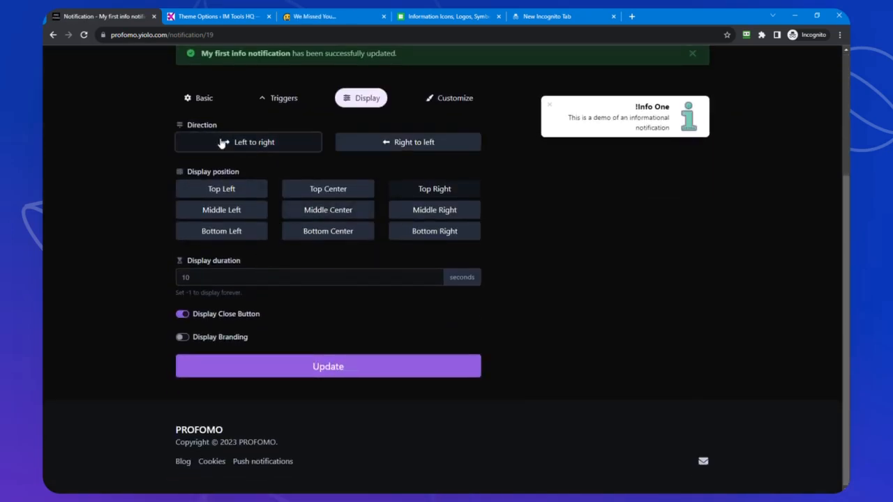
pyautogui.click(187, 339)
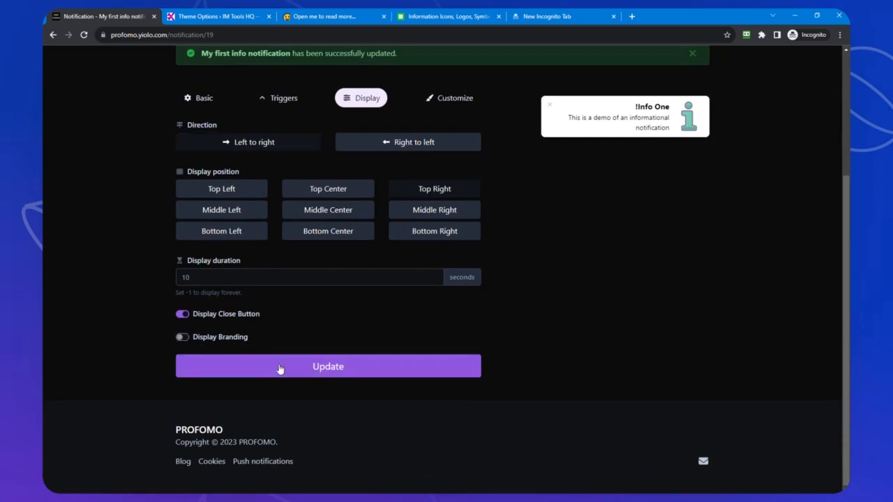
pyautogui.click(328, 368)
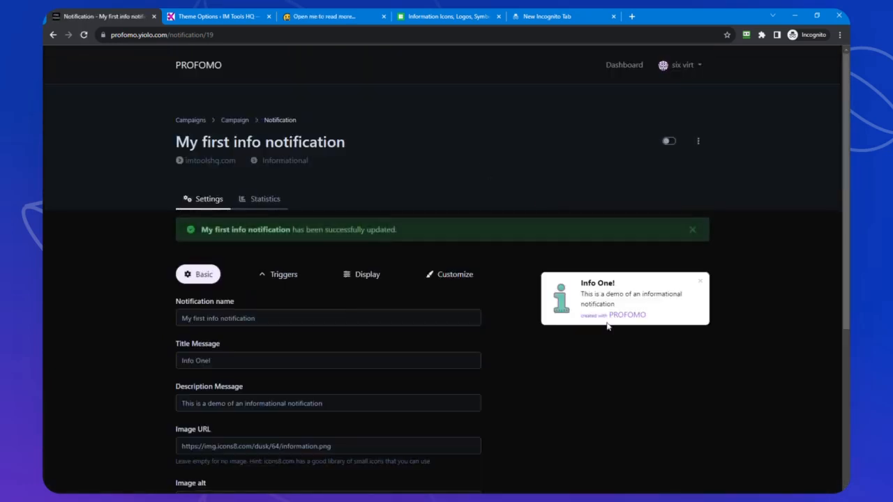
pyautogui.scroll(-2, 425, 300)
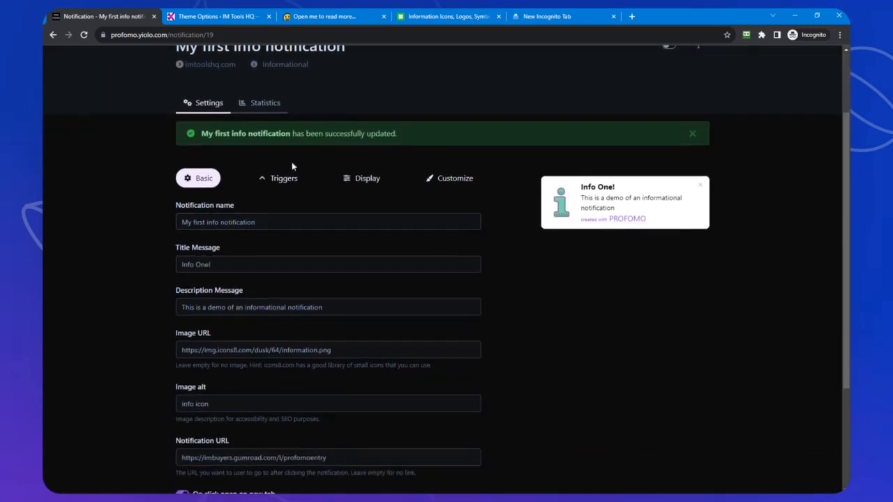
pyautogui.click(355, 181)
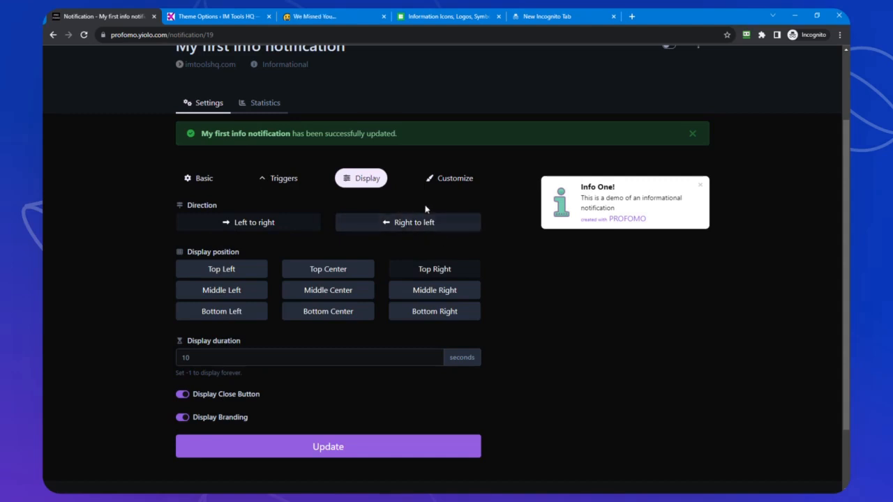
pyautogui.scroll(-2, 447, 237)
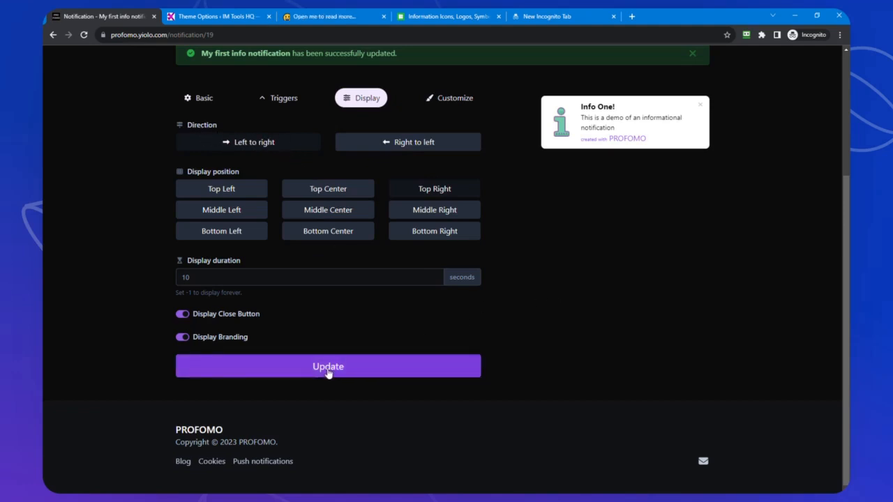
# In the notification's customization settings, set the title color to bright red
pyautogui.click(452, 101)
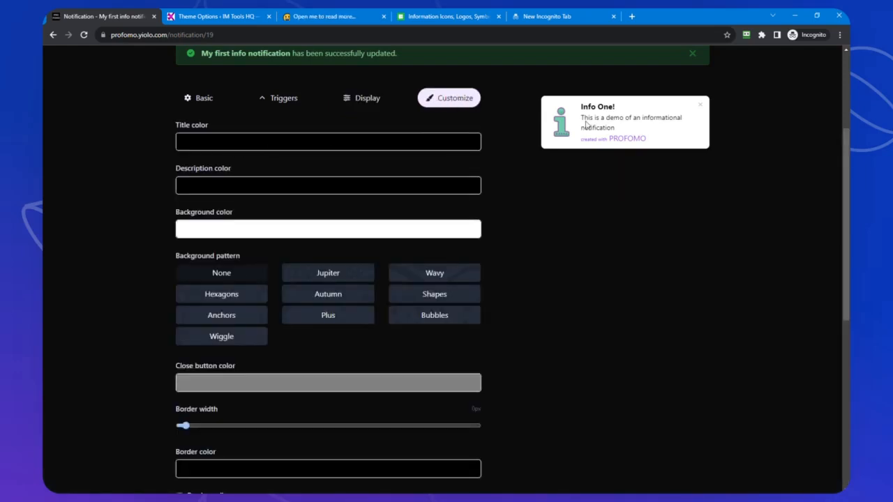
pyautogui.click(277, 147)
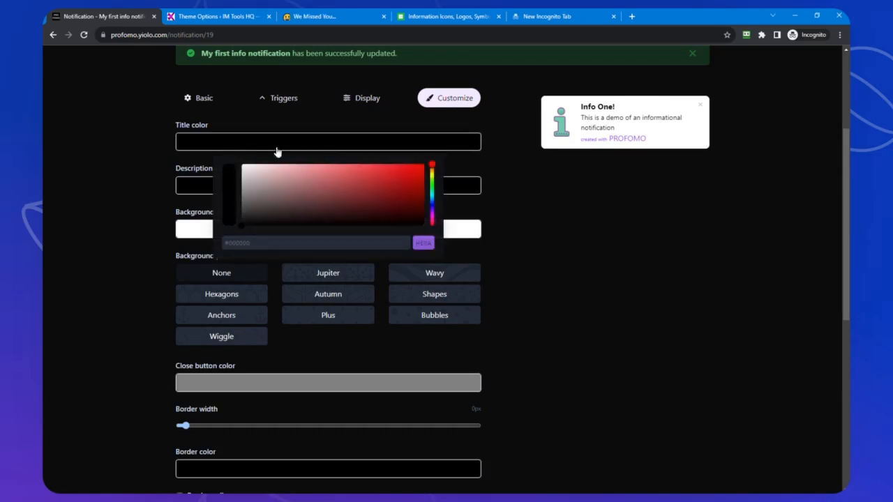
pyautogui.click(419, 168)
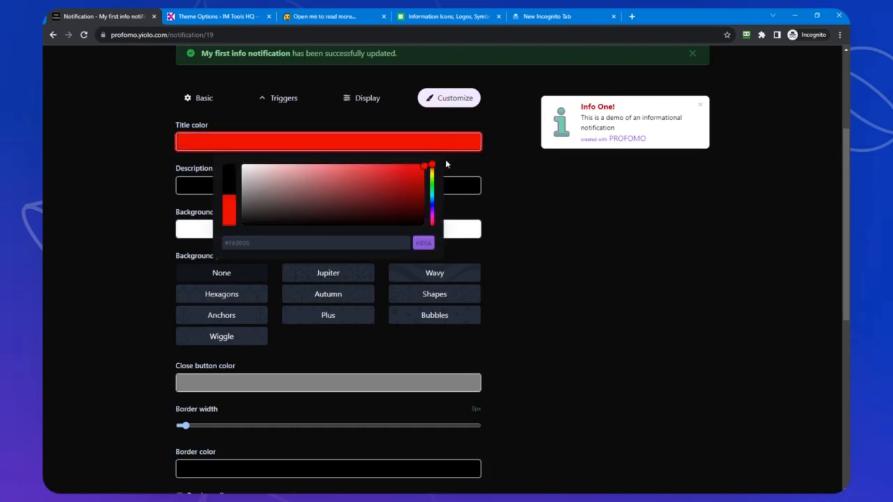
pyautogui.click(494, 157)
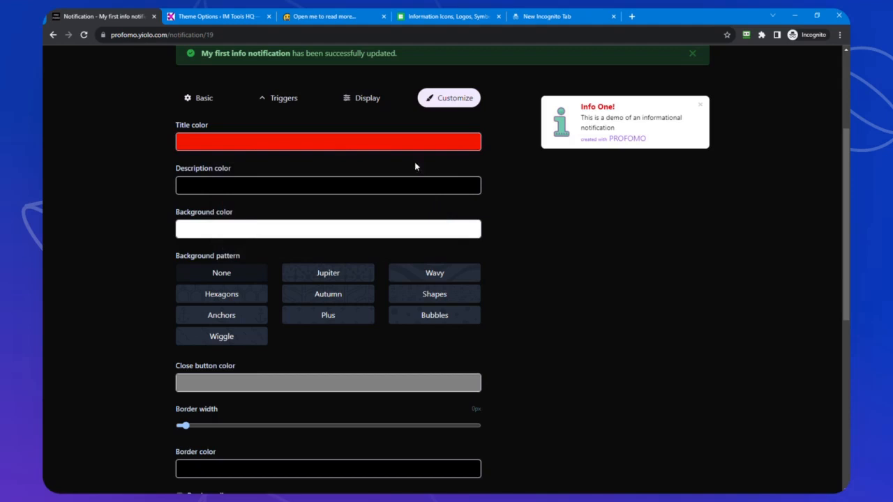
# Set the notification's description color to a strong blue
pyautogui.click(243, 190)
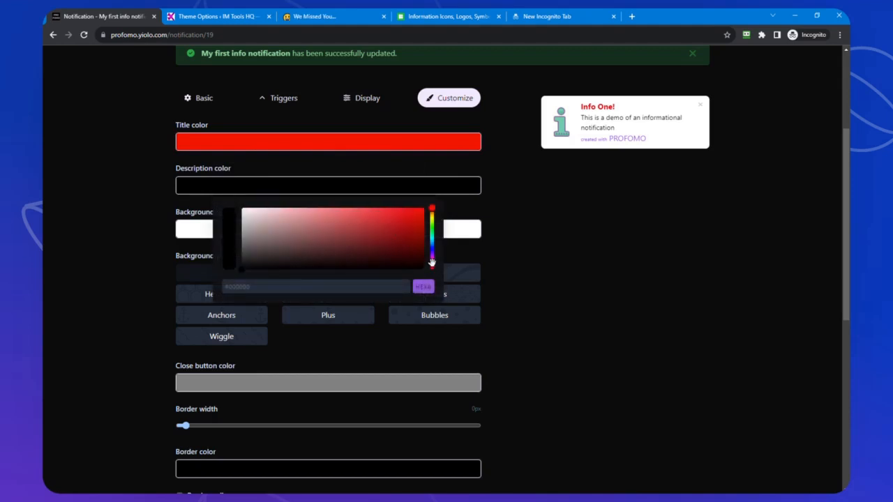
pyautogui.click(432, 248)
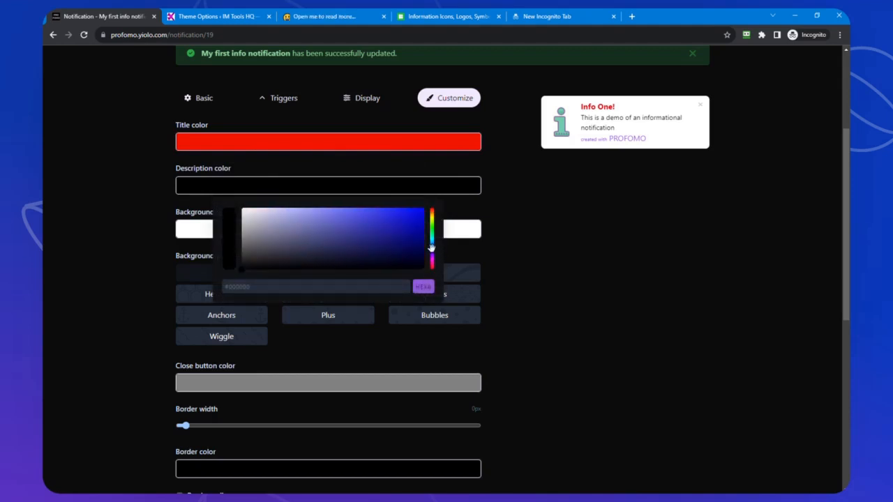
pyautogui.click(415, 221)
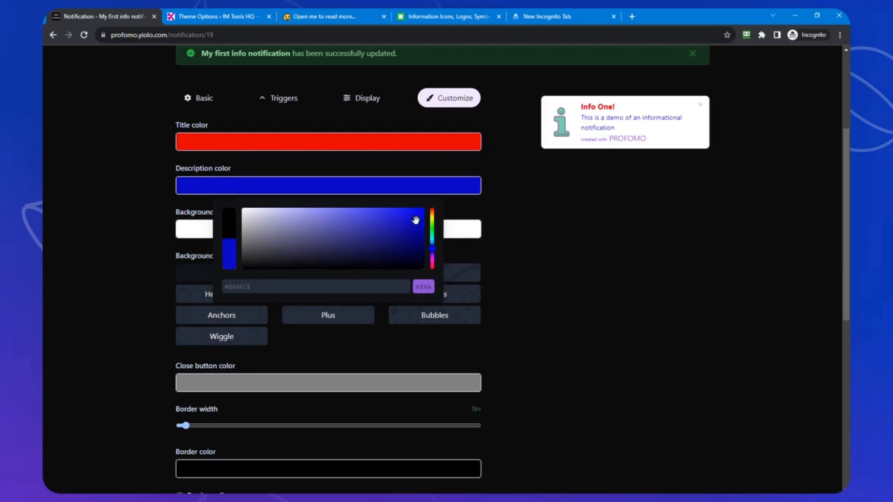
# Try a greyish-brown background color for the notification and return it to white
pyautogui.click(194, 226)
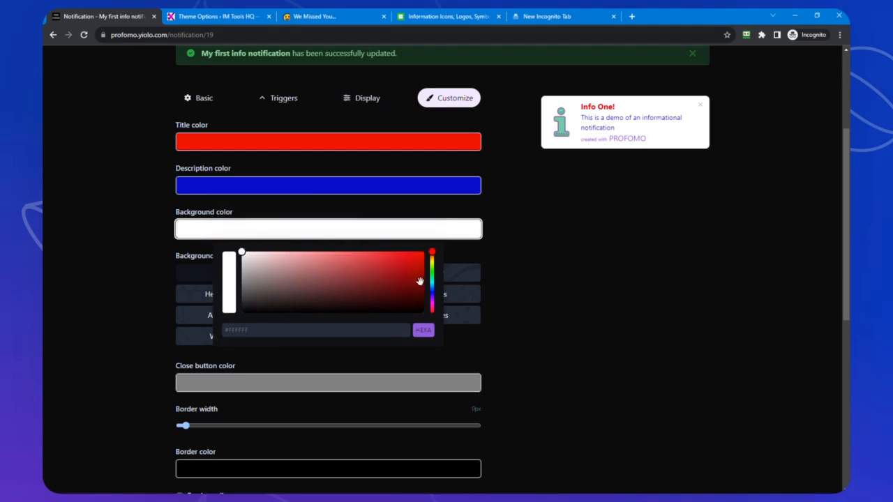
pyautogui.click(261, 280)
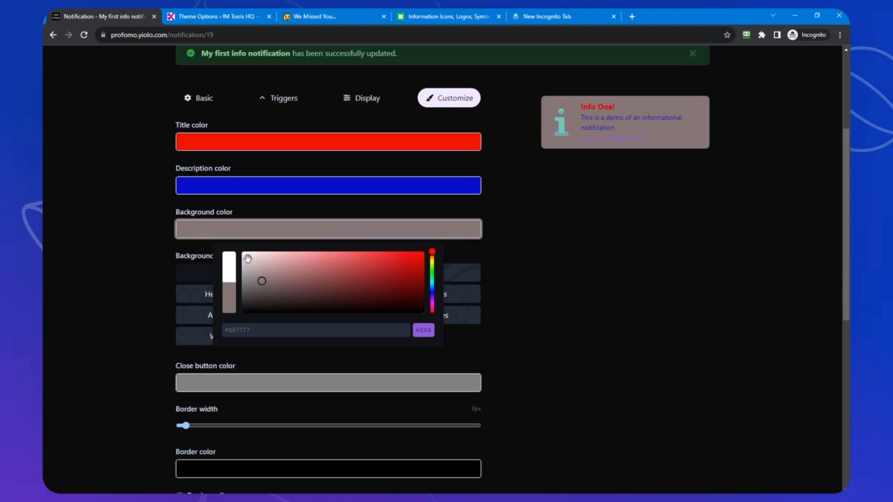
pyautogui.moveTo(246, 256); pyautogui.dragTo(233, 251)
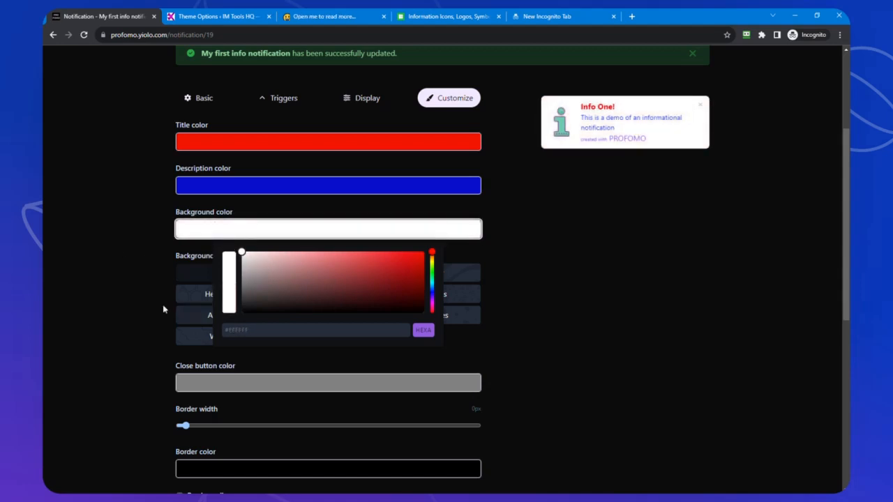
pyautogui.click(171, 263)
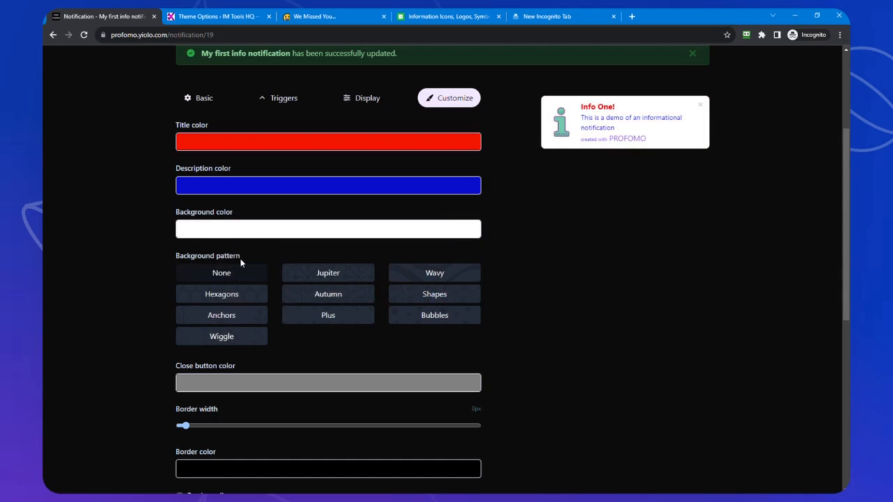
# Try the Wavy, Shapes, Bubbles, Plus, Anchors and Wiggle background patterns and set the pattern back to None
pyautogui.click(418, 281)
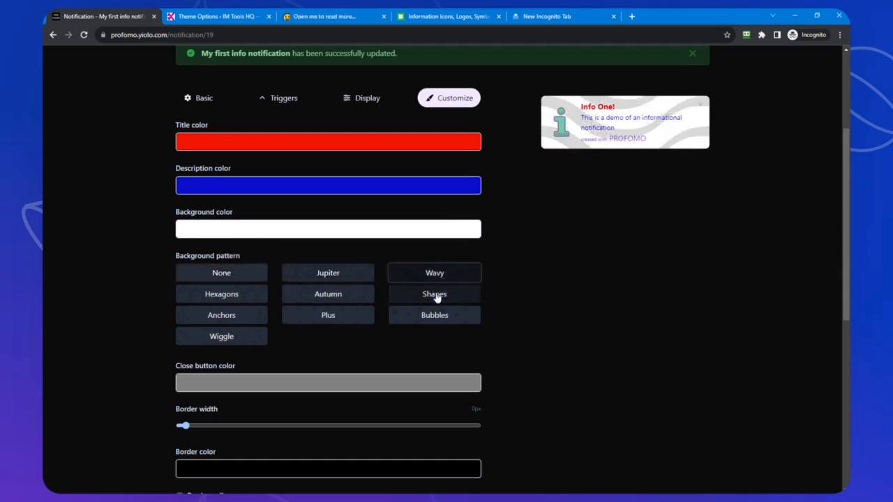
pyautogui.click(436, 297)
pyautogui.click(430, 320)
pyautogui.click(325, 316)
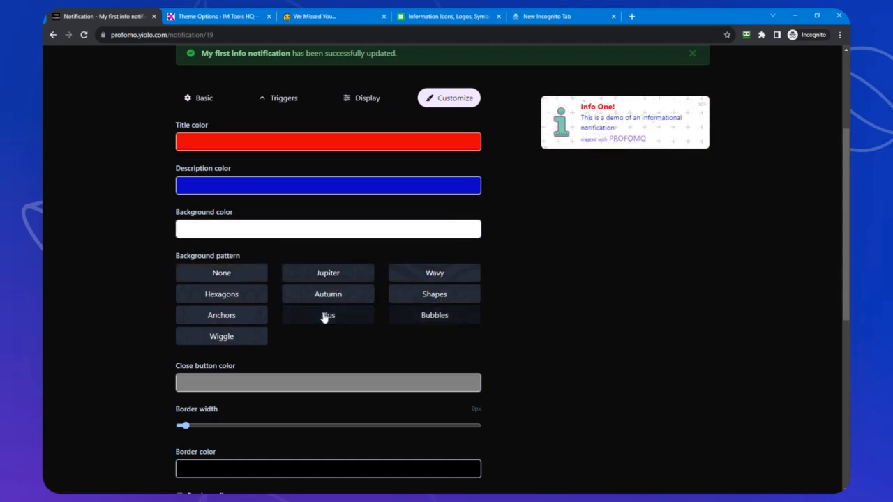
pyautogui.click(227, 315)
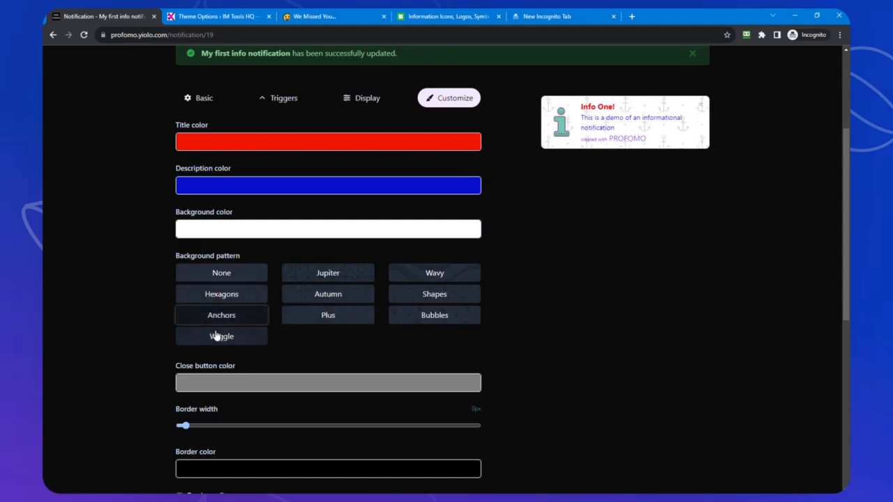
pyautogui.click(218, 337)
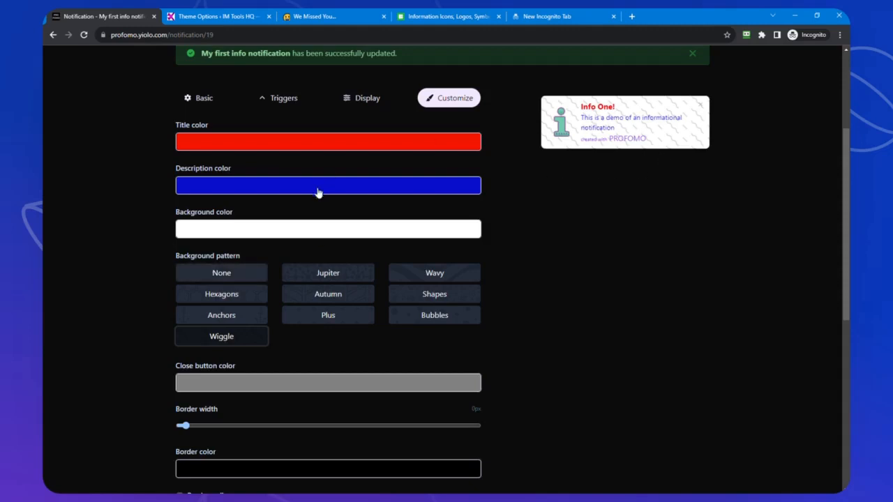
pyautogui.click(220, 275)
# Set the notification's close button color to bright red
pyautogui.scroll(-3, 370, 303)
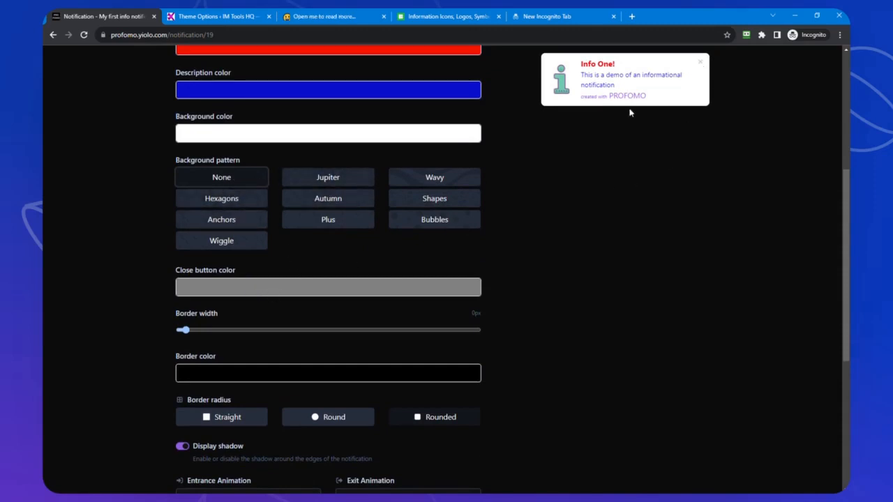
pyautogui.click(313, 289)
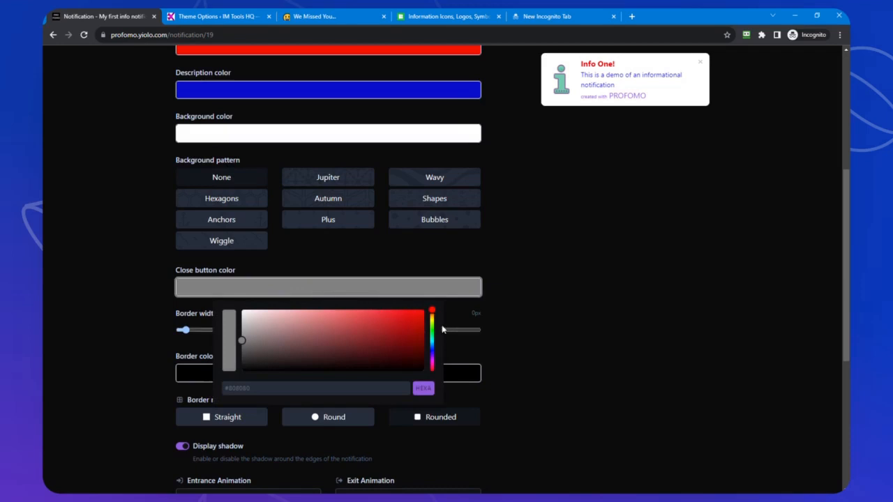
pyautogui.moveTo(419, 318); pyautogui.dragTo(420, 312)
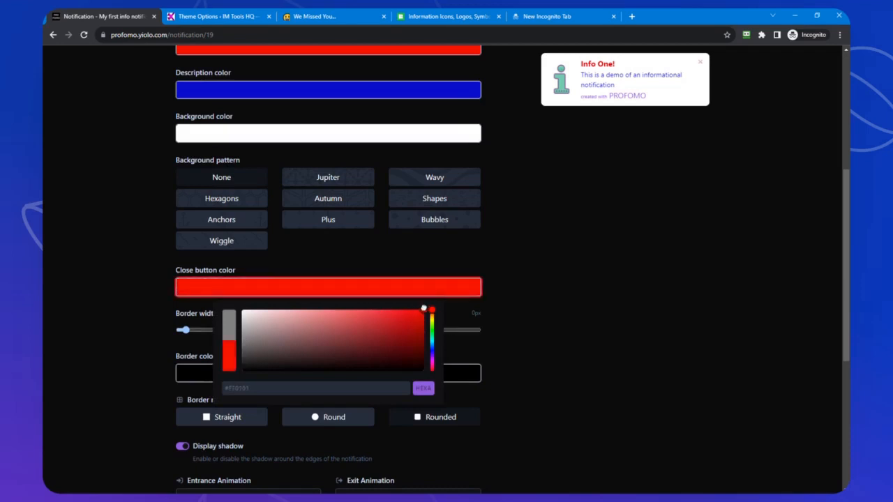
pyautogui.click(538, 252)
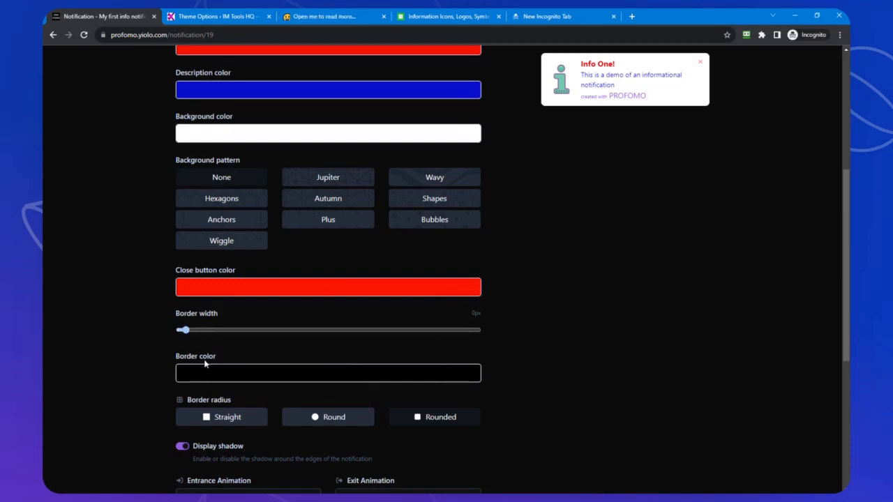
# Set the notification's border color to bright red and its border width to 2 px
pyautogui.click(228, 378)
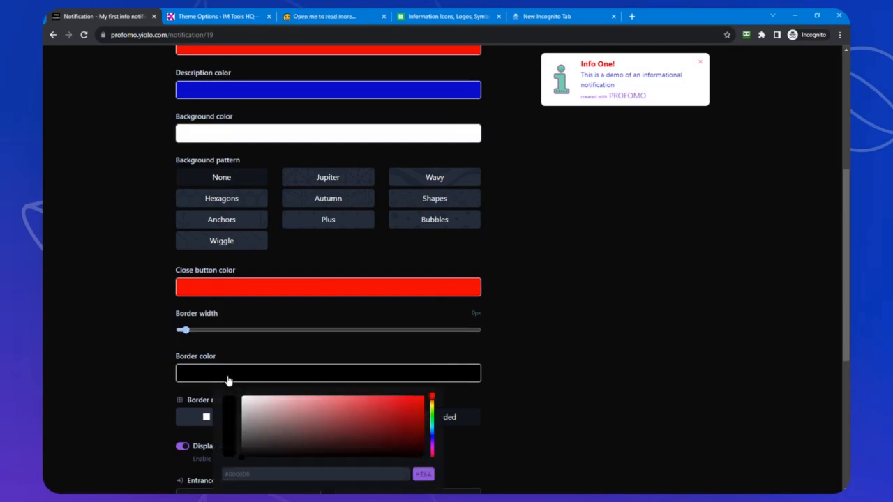
pyautogui.click(424, 399)
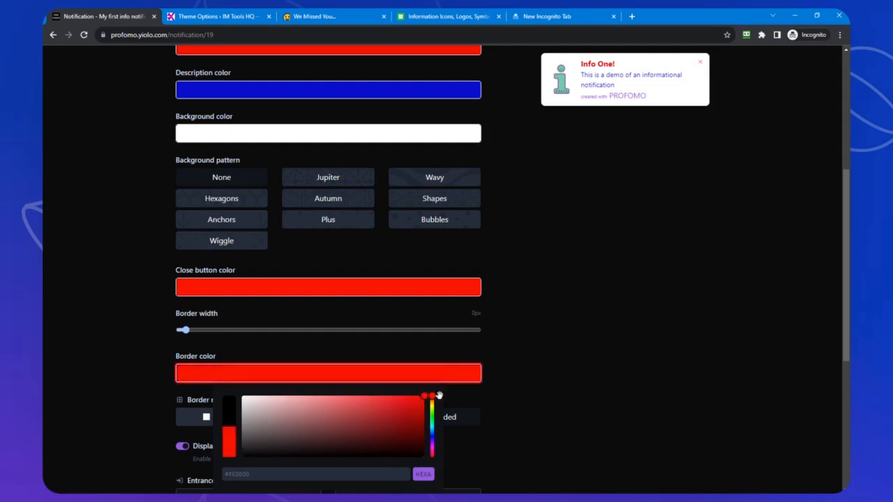
pyautogui.click(662, 360)
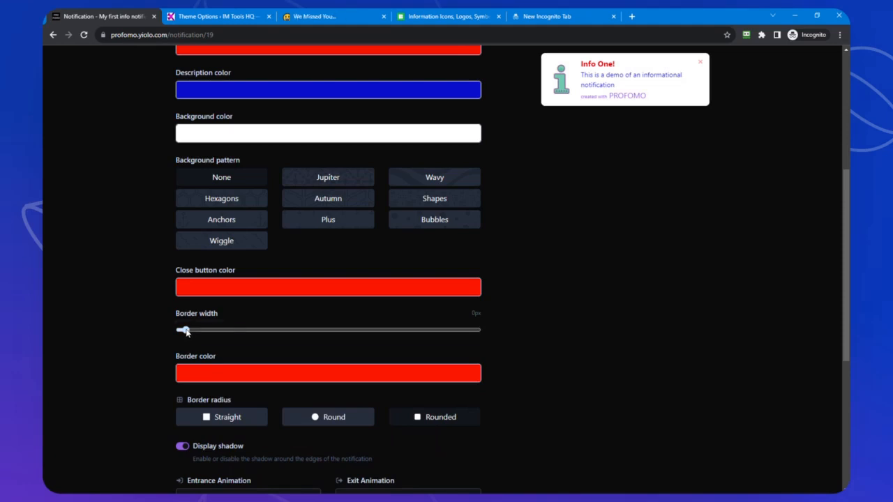
pyautogui.moveTo(185, 330); pyautogui.dragTo(237, 332)
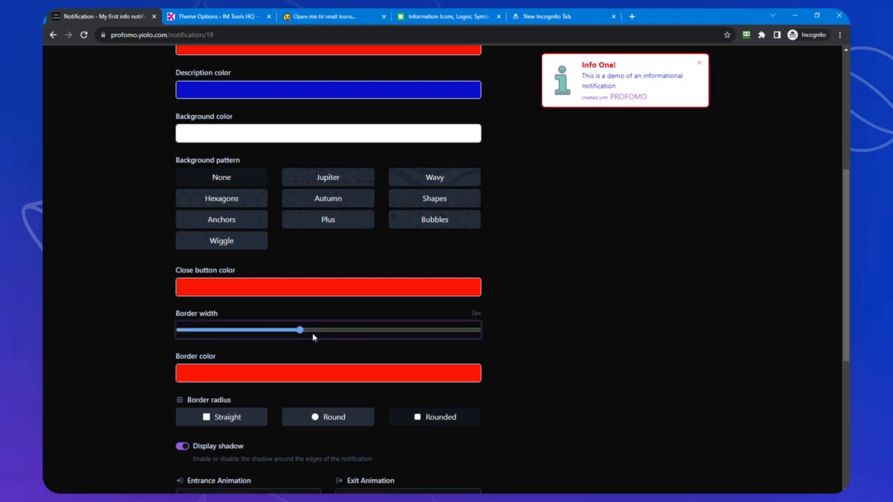
# Set the notification's border width to 3 px and try the Round border radius before returning it to Rounded
pyautogui.click(331, 336)
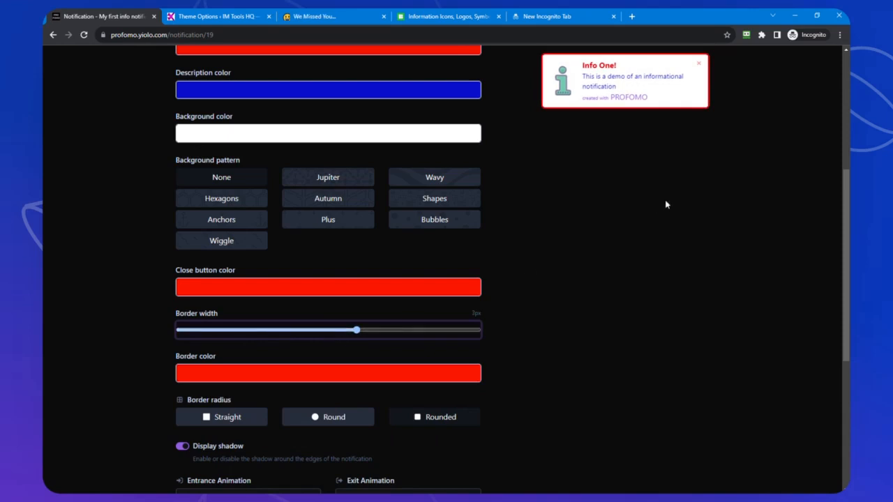
pyautogui.scroll(-2, 544, 330)
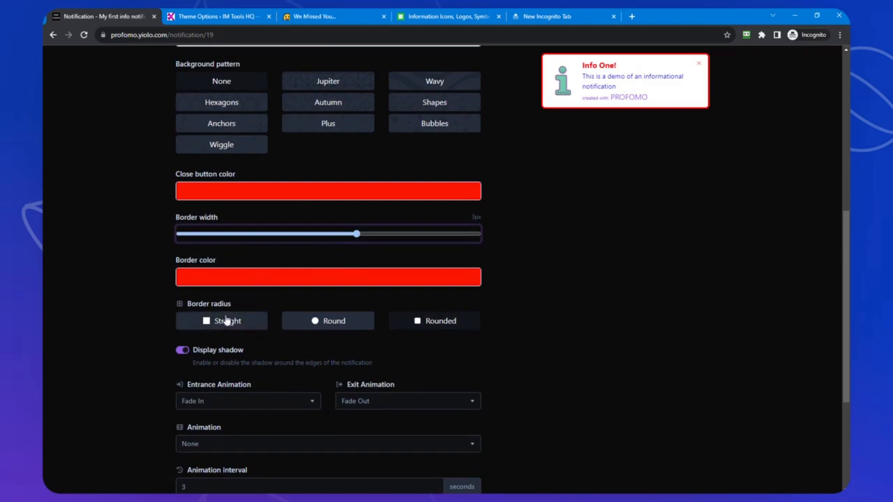
pyautogui.click(328, 323)
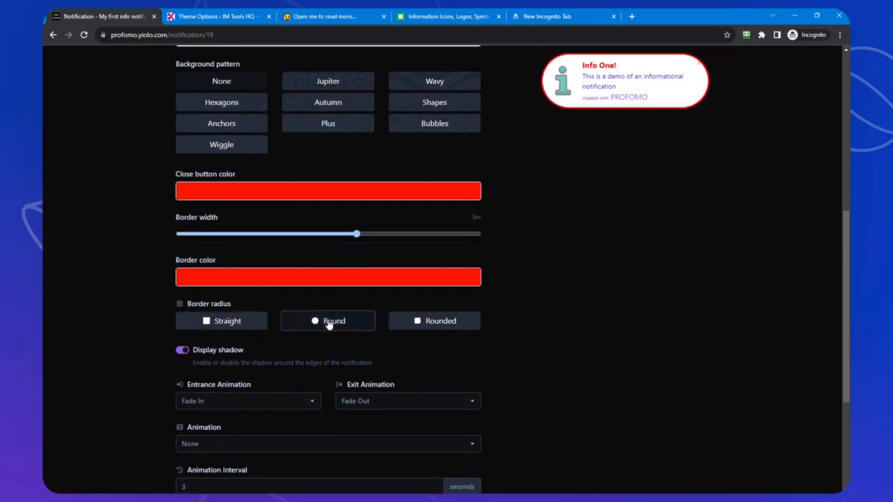
pyautogui.click(443, 322)
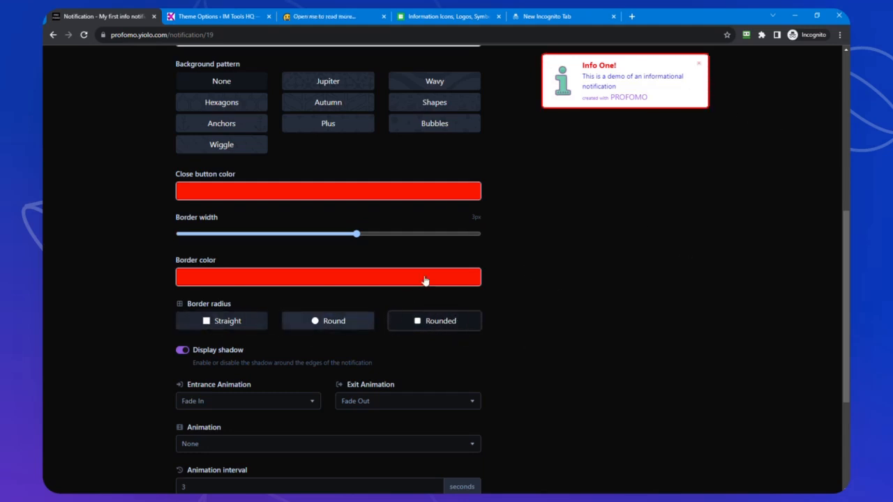
# Set the notification's entrance animation to Bounce In and its exit animation to Slide Out Up
pyautogui.scroll(-2, 259, 349)
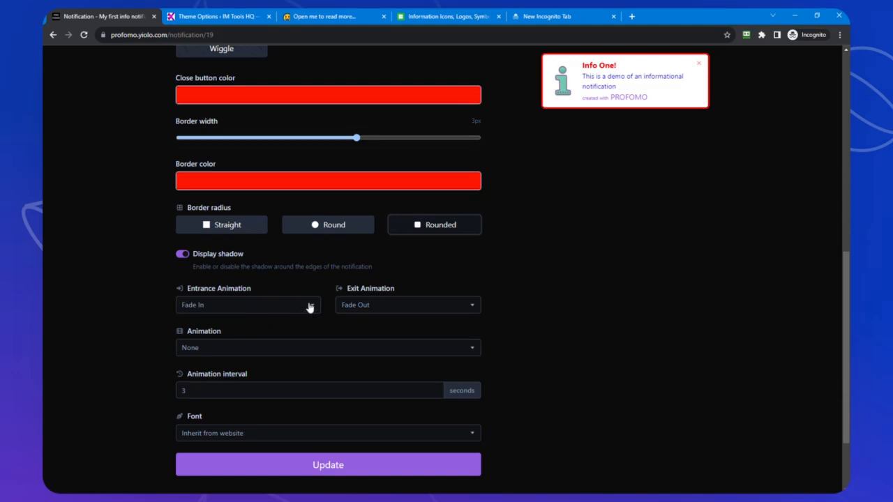
pyautogui.click(408, 305)
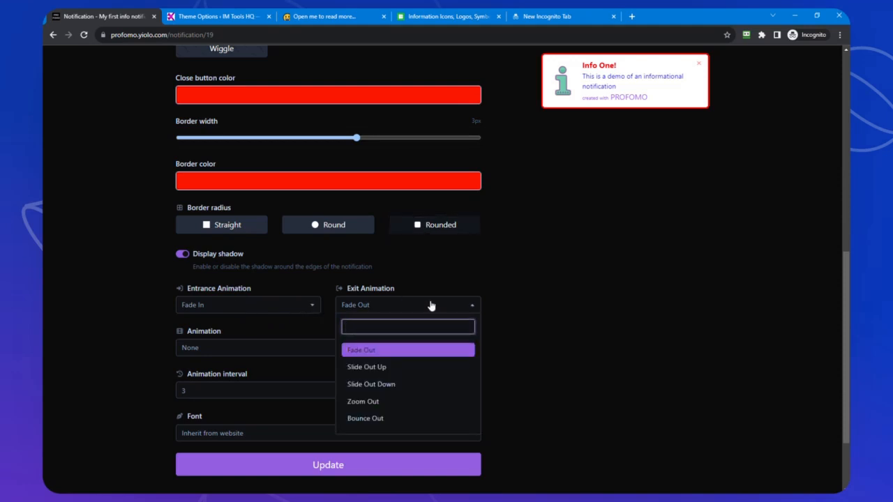
pyautogui.click(300, 307)
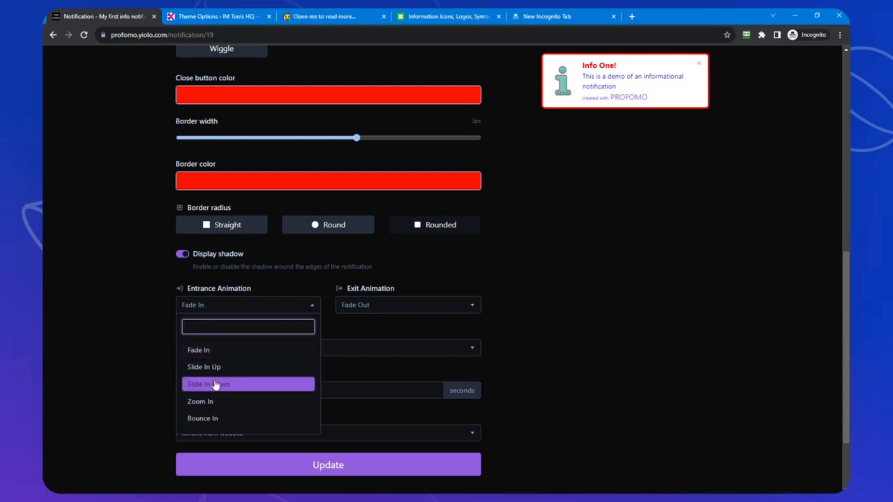
pyautogui.scroll(-1, 217, 380)
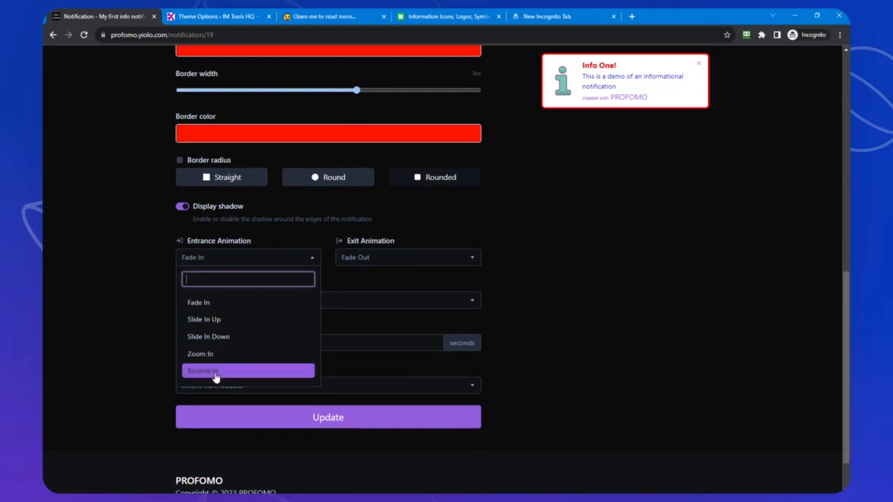
pyautogui.scroll(-2, 224, 368)
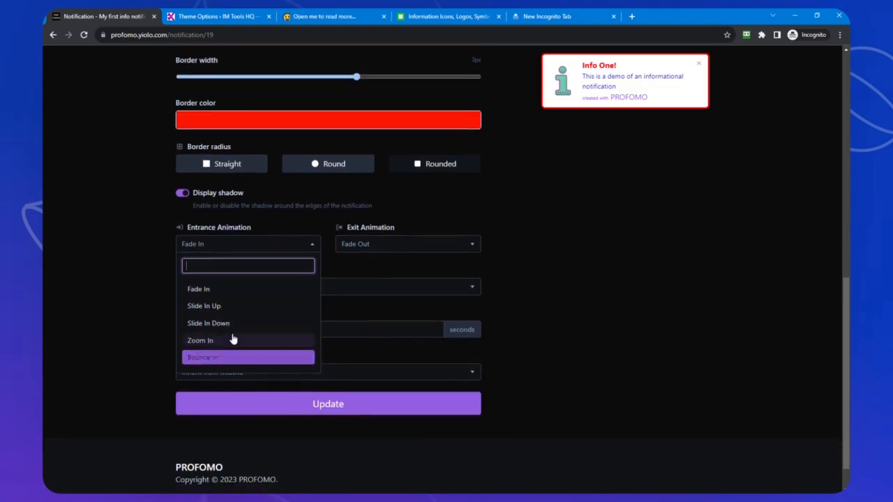
pyautogui.click(205, 324)
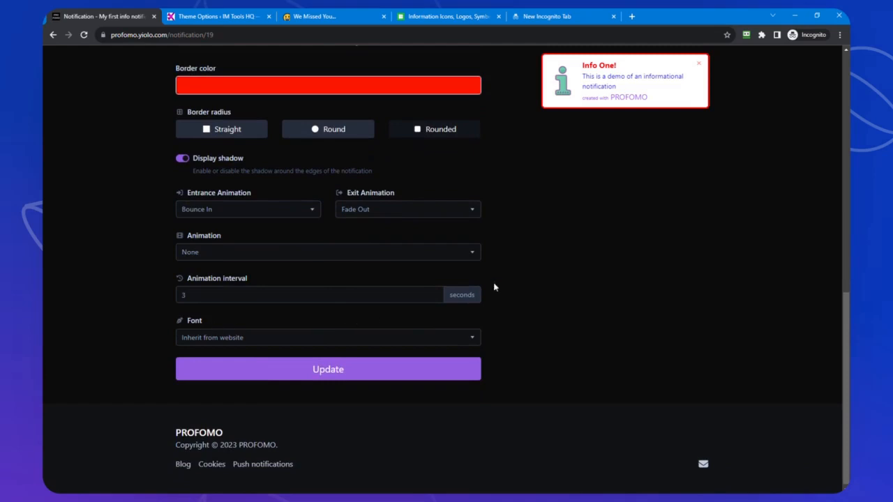
pyautogui.click(383, 212)
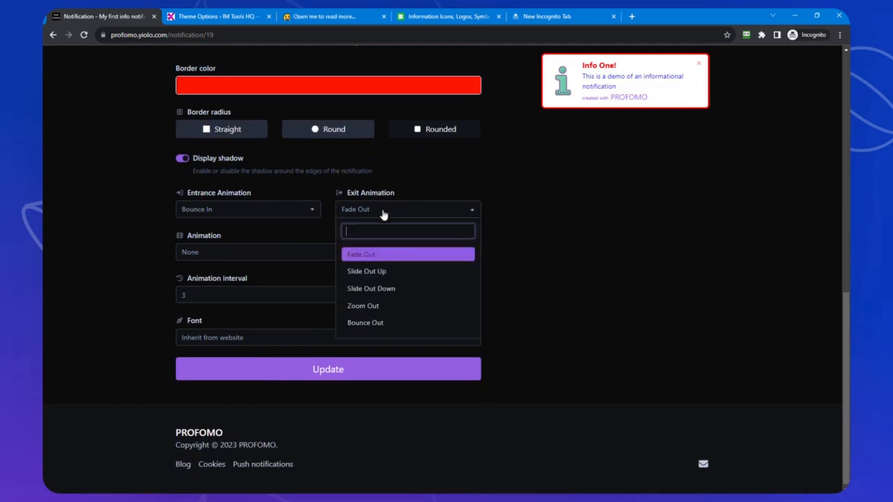
pyautogui.click(366, 273)
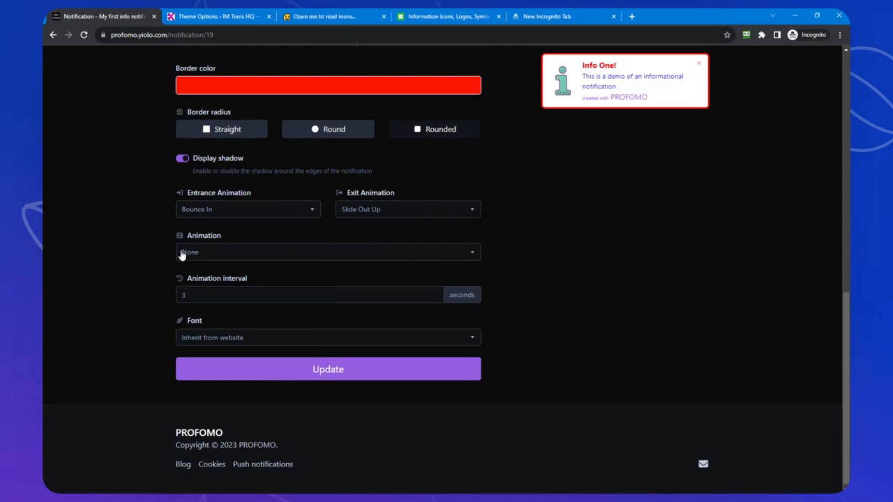
# Set the notification's animation to Bounce with an animation interval of 5 seconds
pyautogui.click(221, 255)
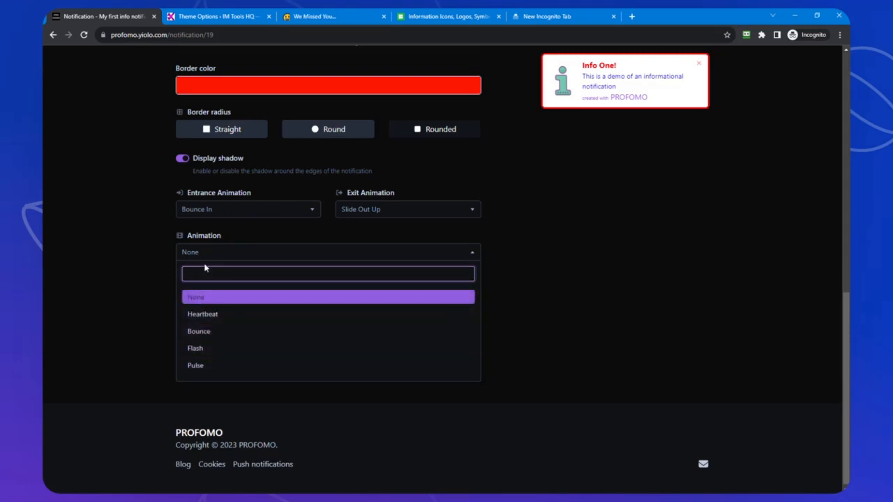
pyautogui.click(200, 333)
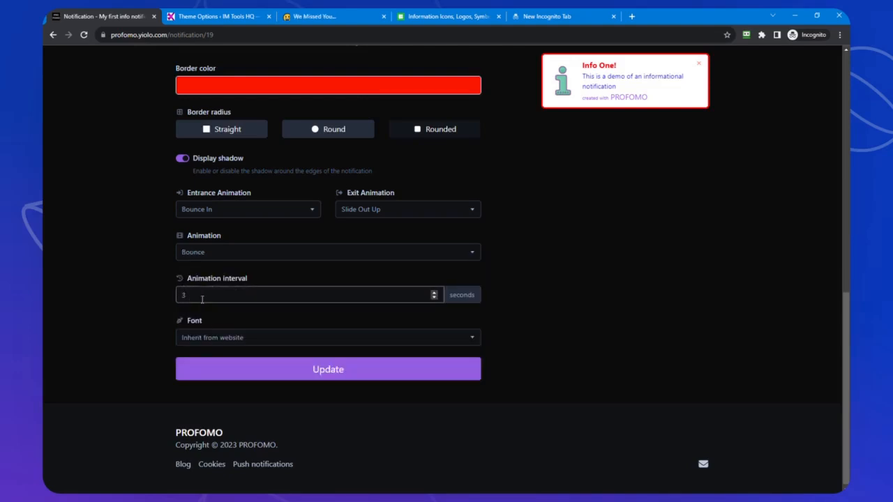
pyautogui.click(434, 293)
pyautogui.click(434, 293)
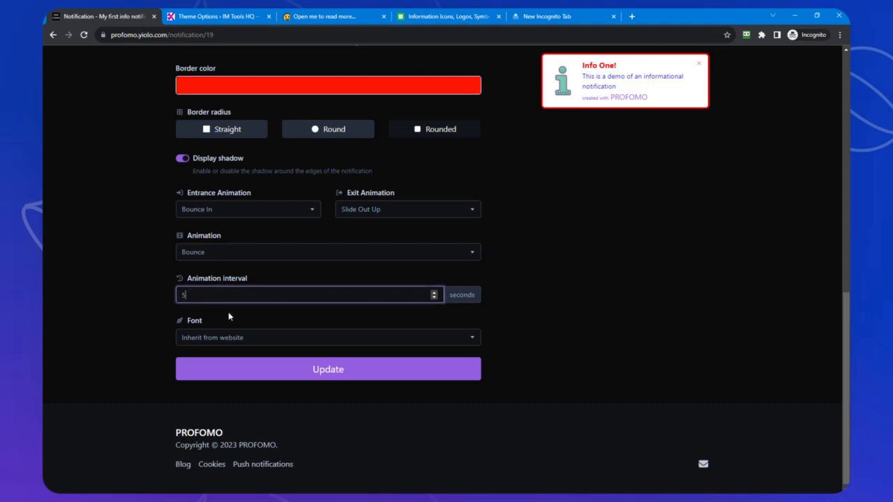
# Keep the font as Inherit from website, save the notification's settings and switch the notification's status on
pyautogui.click(223, 340)
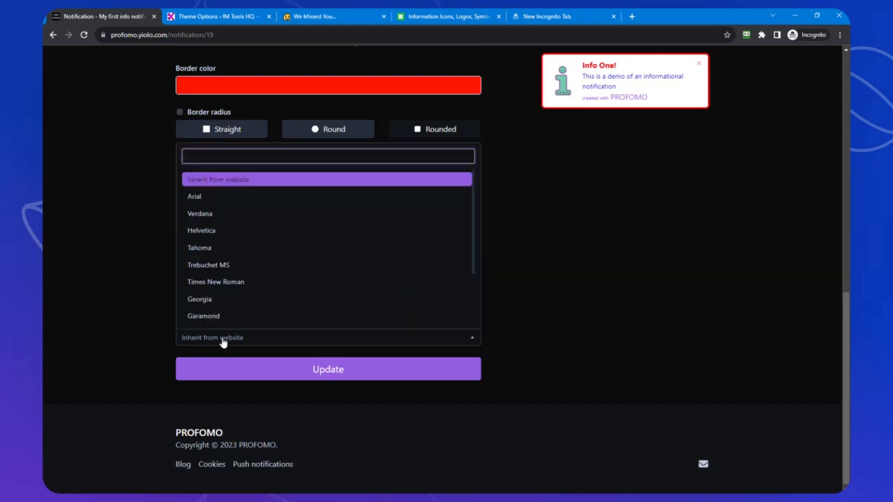
pyautogui.click(222, 340)
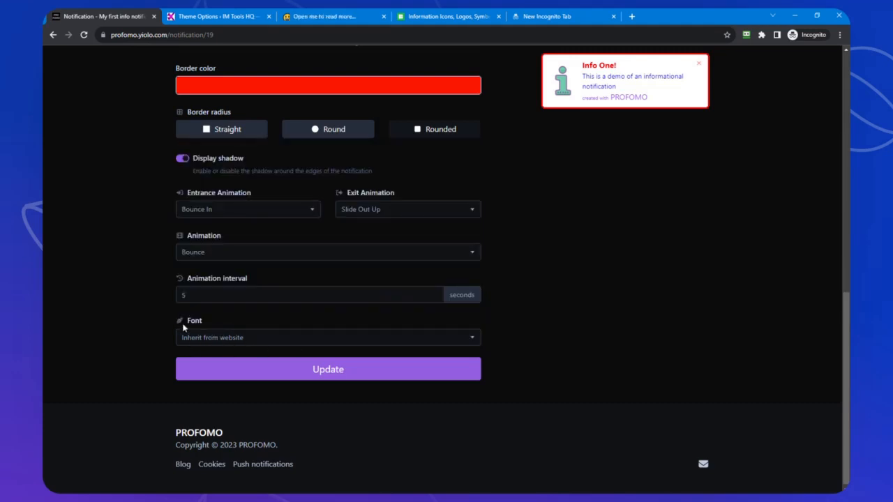
pyautogui.click(329, 373)
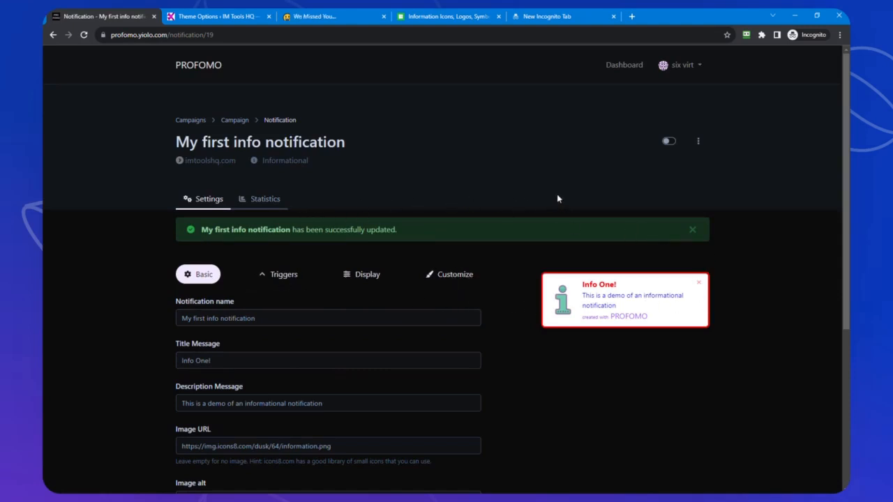
pyautogui.click(671, 143)
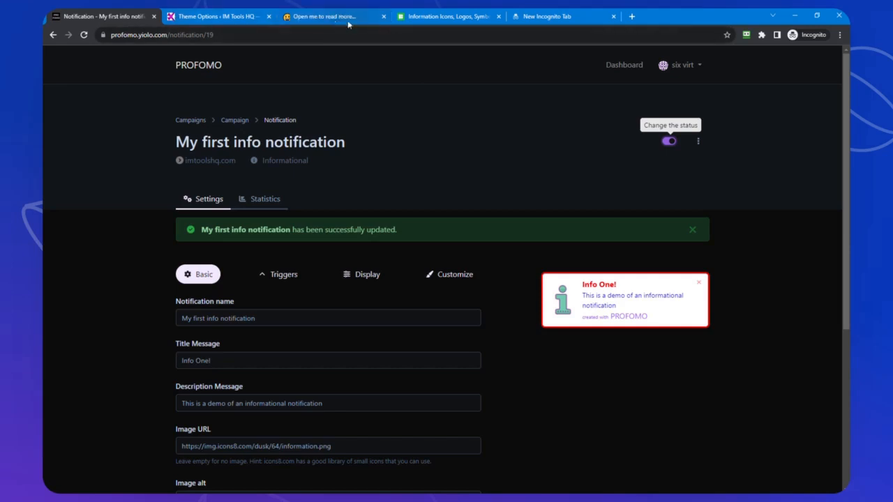
# Switch to the imtoolshq.com homepage, close its developer tools to view the page, and return to the PROFOMO notification
pyautogui.click(325, 18)
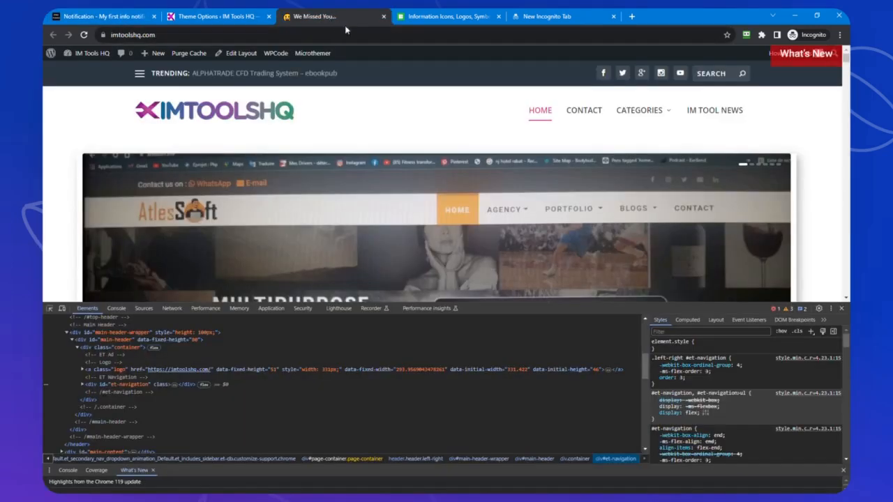
pyautogui.click(841, 309)
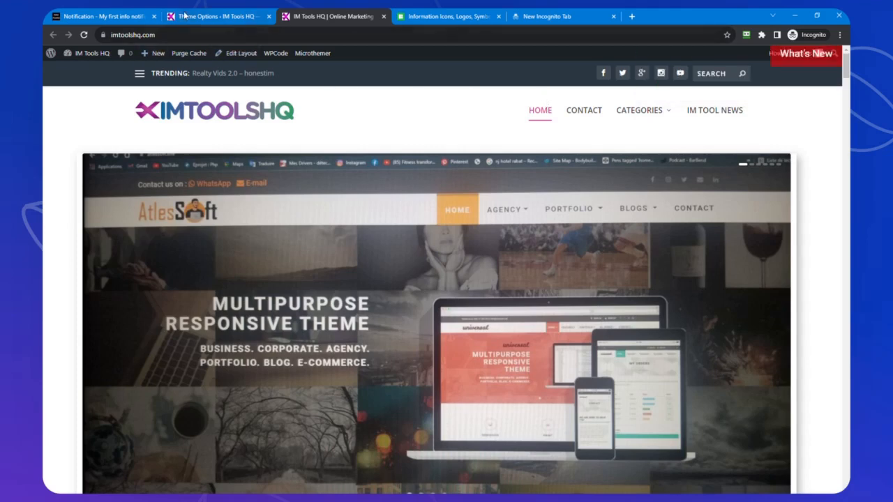
pyautogui.click(93, 19)
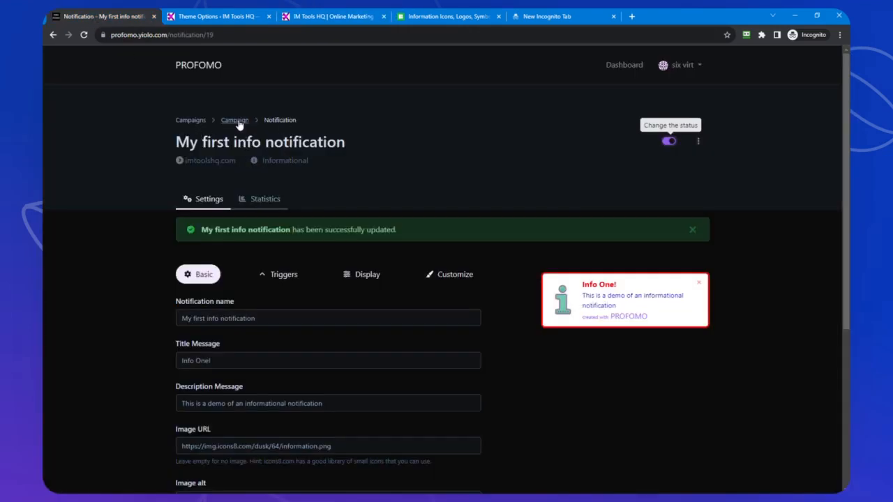
# Create a new notification of type Video in the imtoolshq.com campaign
pyautogui.click(238, 121)
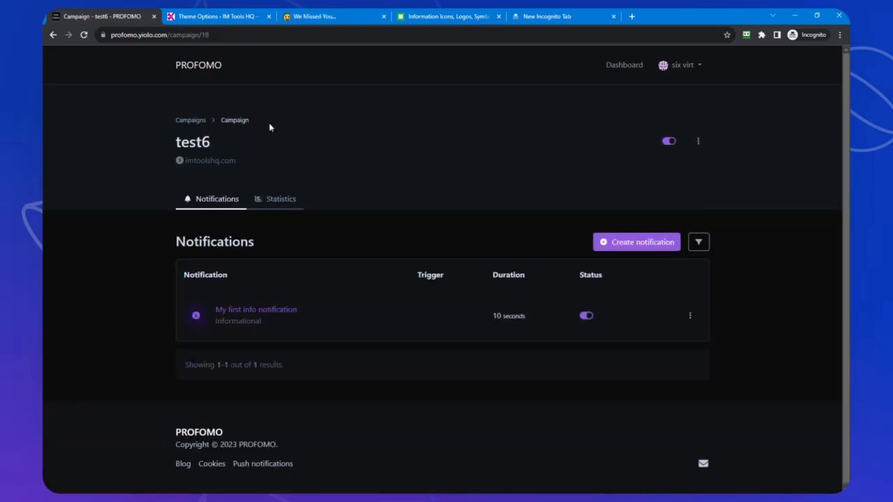
pyautogui.click(637, 244)
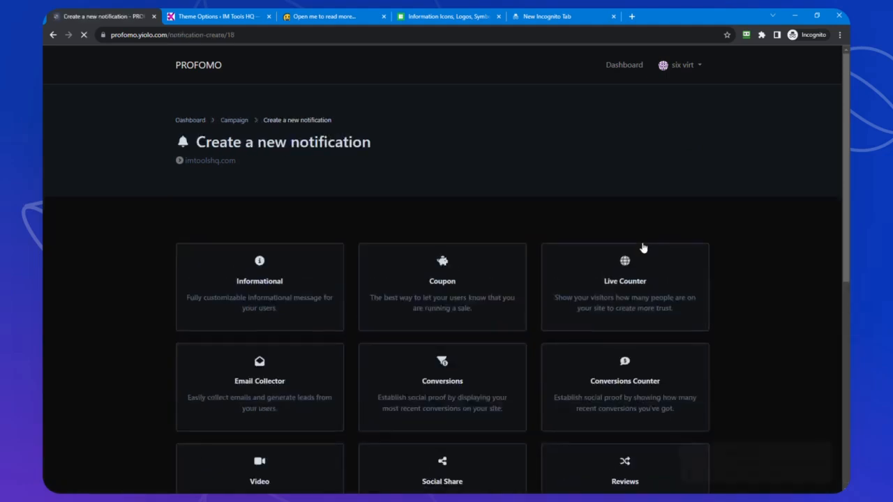
pyautogui.scroll(-4, 527, 247)
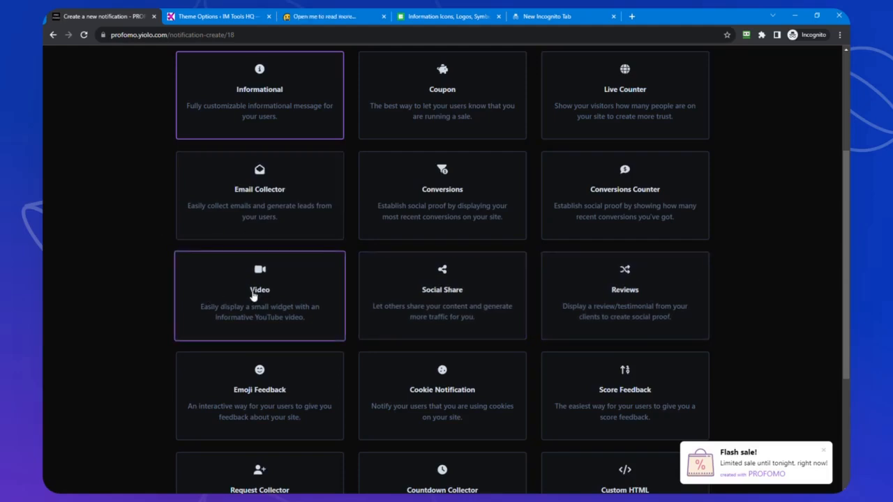
pyautogui.click(254, 293)
pyautogui.scroll(-3, 309, 287)
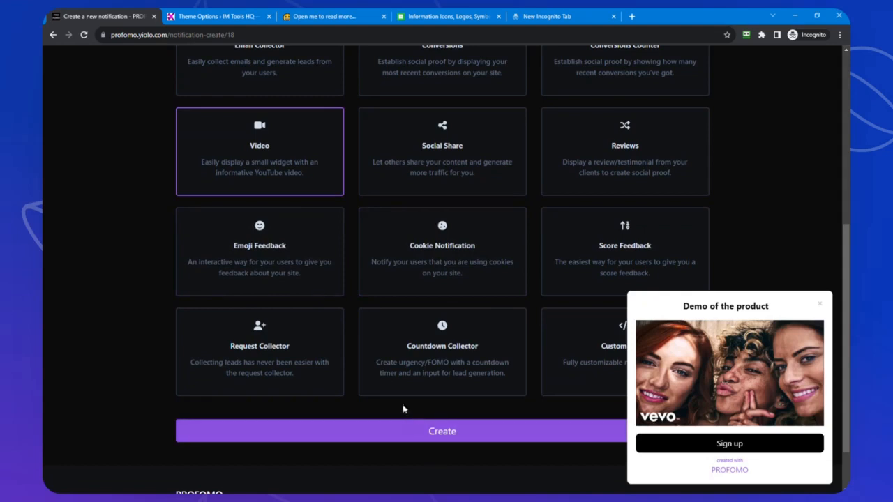
pyautogui.click(441, 435)
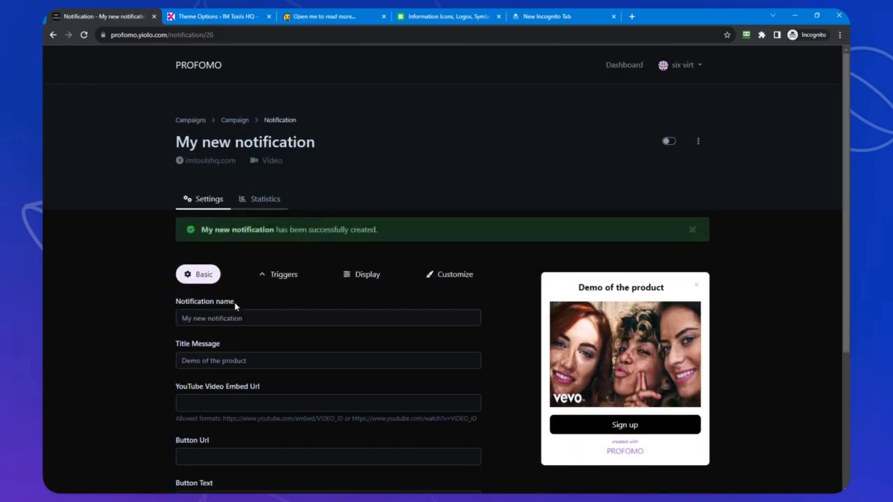
# Rename the new video notification as "Mi first video notification"
pyautogui.moveTo(253, 319); pyautogui.dragTo(140, 327)
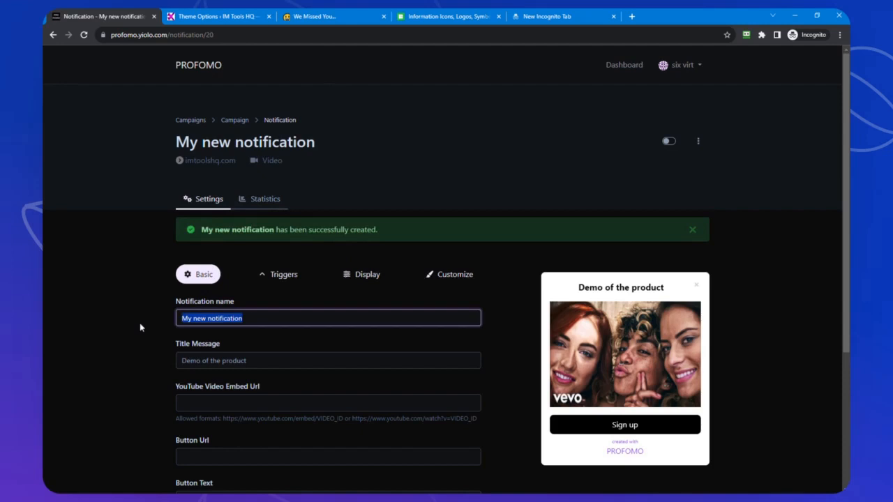
pyautogui.write('Mi fir')
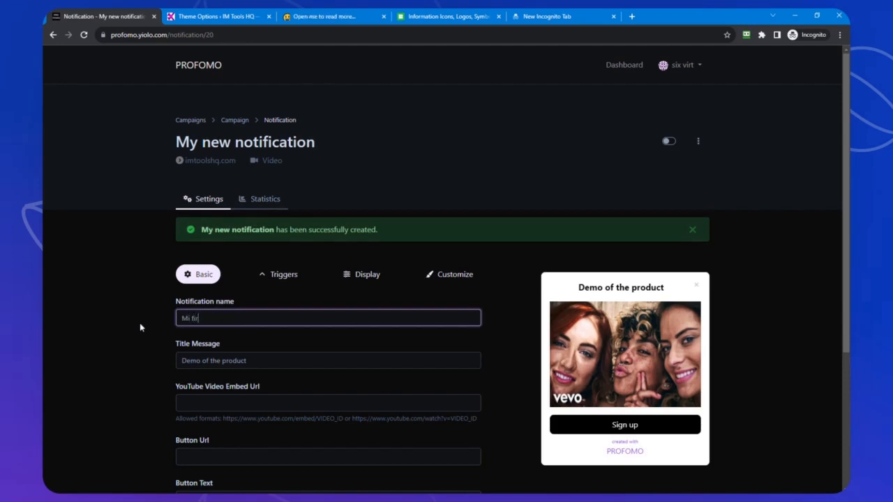
pyautogui.write('st video notification')
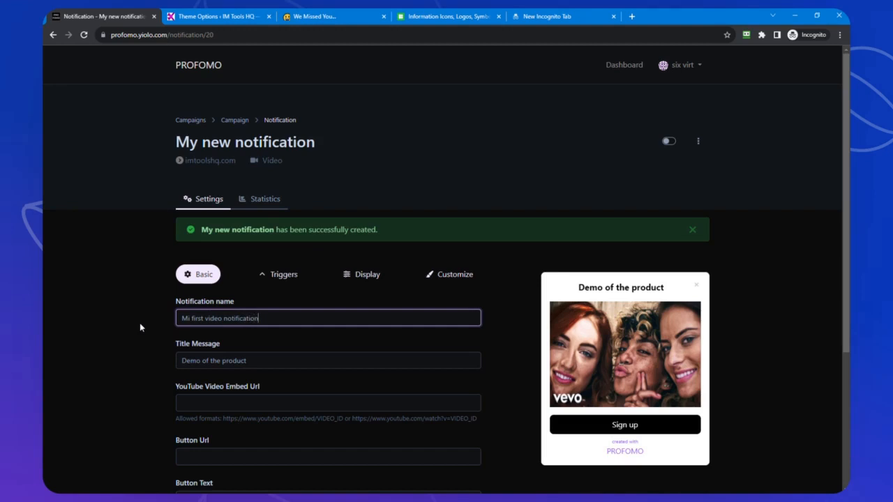
# Replace the video notification's title message with "This is a video notification"
pyautogui.click(212, 360)
pyautogui.hotkey('ctrl', 'a')
pyautogui.write('T')
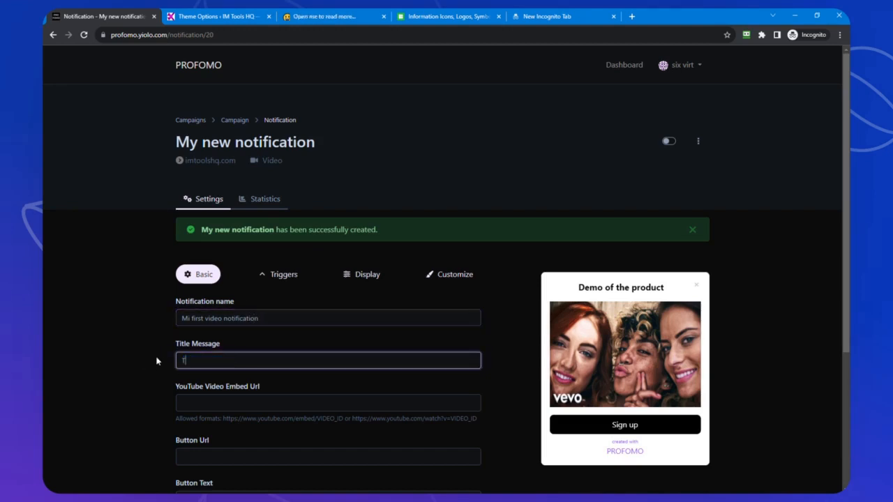
pyautogui.write('his is a')
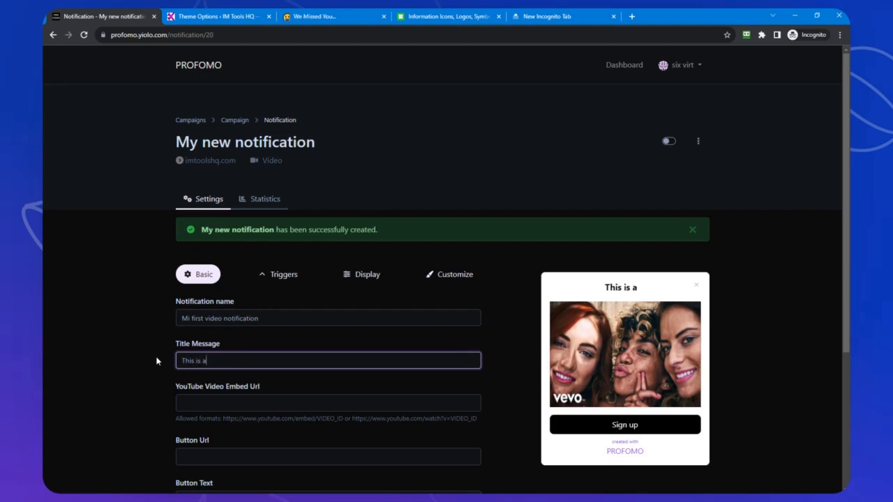
pyautogui.write(' video n')
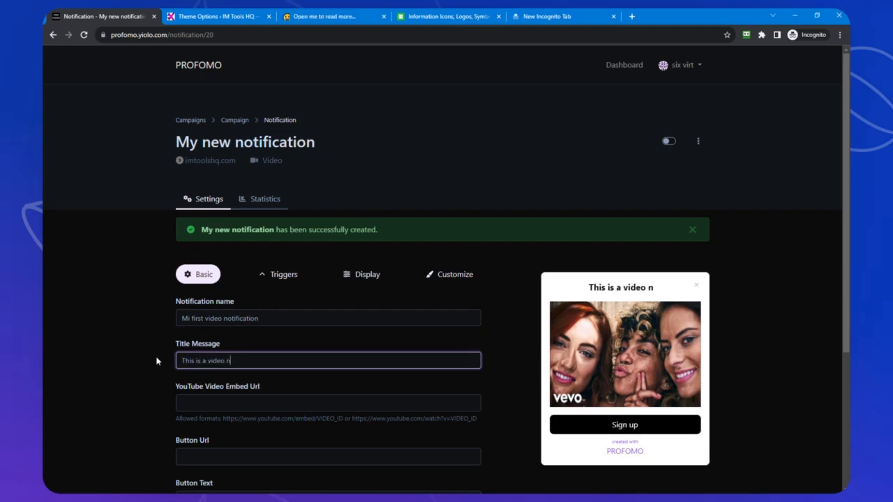
pyautogui.write('o')
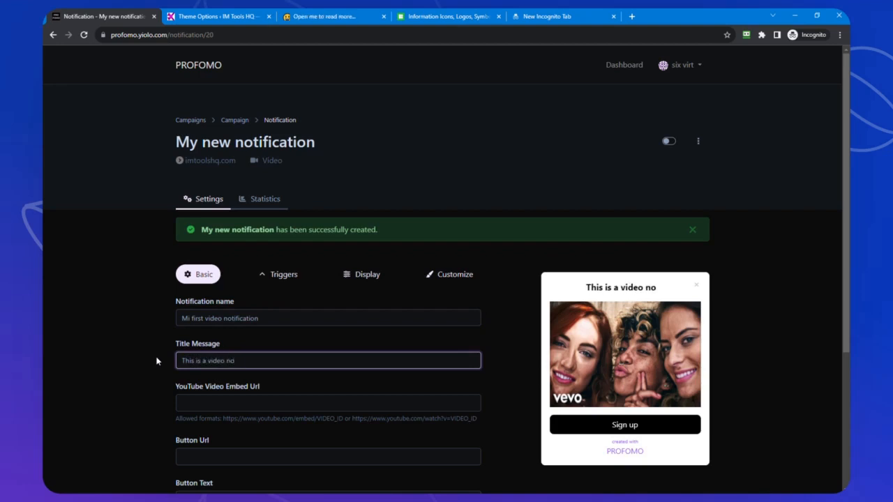
pyautogui.write('ti')
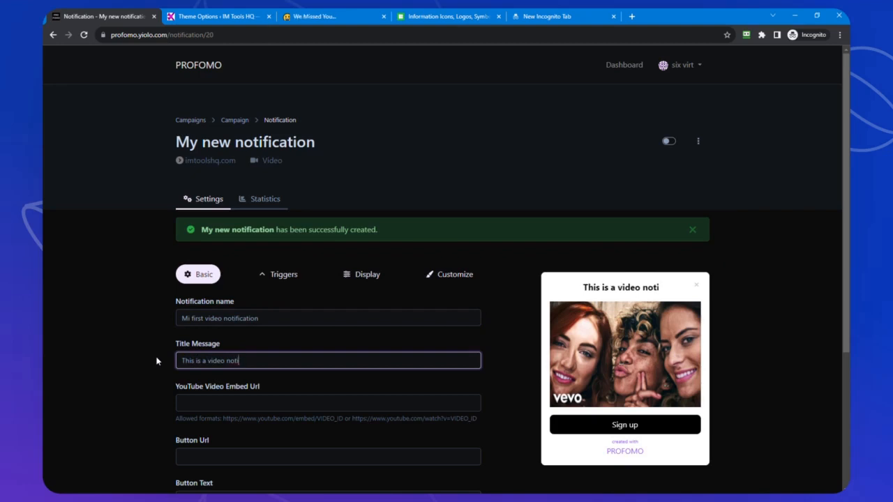
pyautogui.write('fi')
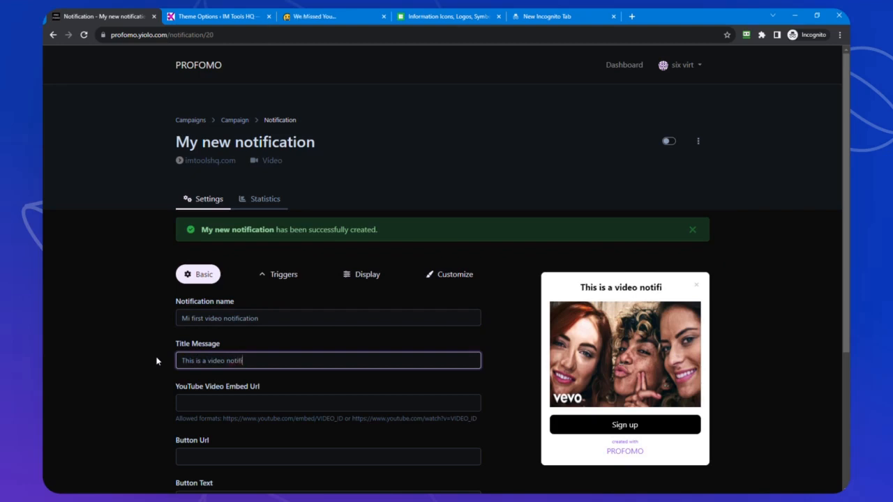
pyautogui.write('cation')
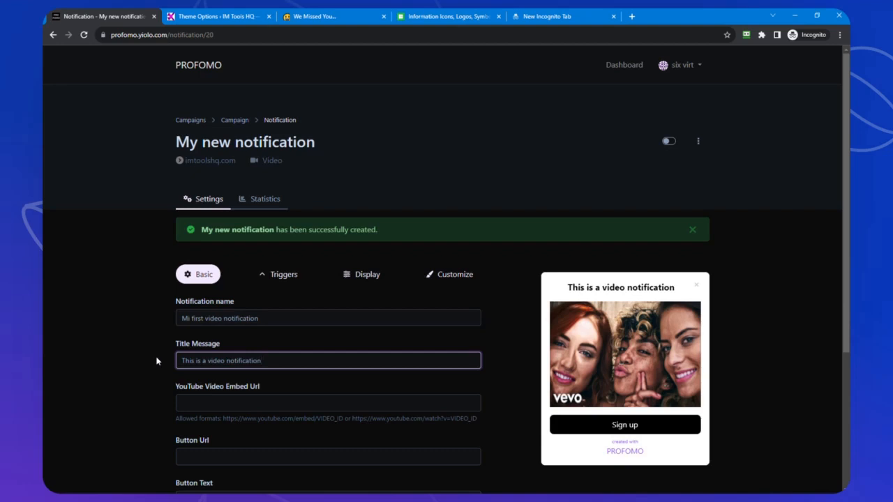
pyautogui.click(231, 406)
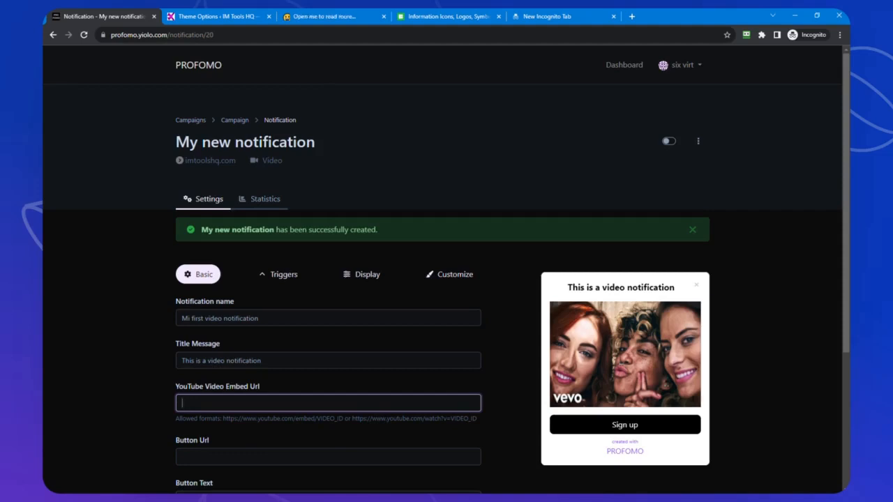
pyautogui.click(246, 399)
pyautogui.write('https://www.youtube.com/watch?v=LpfS4uLUHuw')
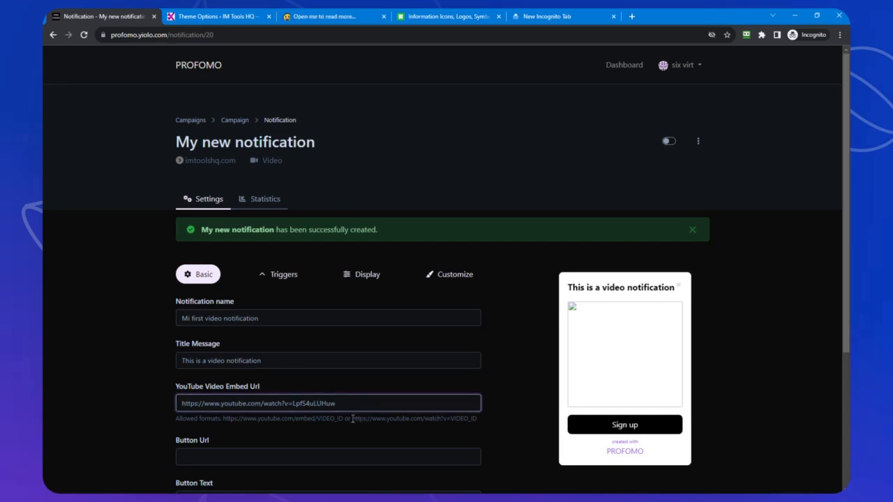
pyautogui.click(342, 438)
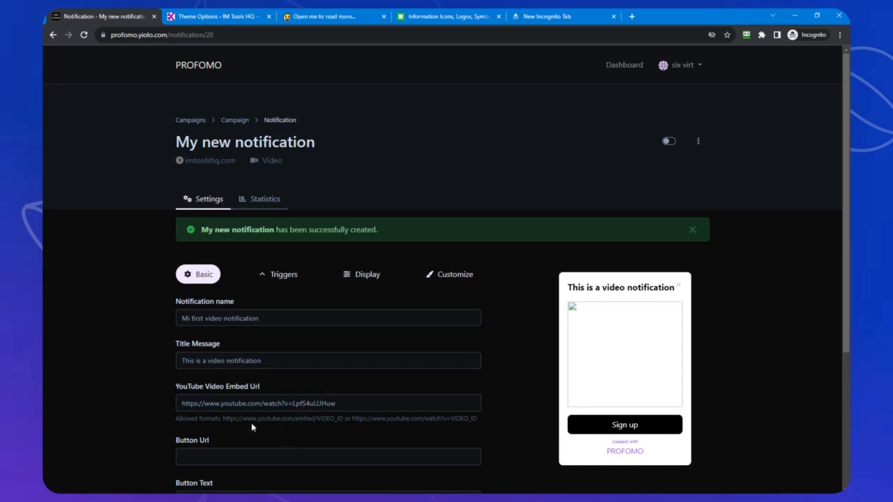
pyautogui.click(223, 456)
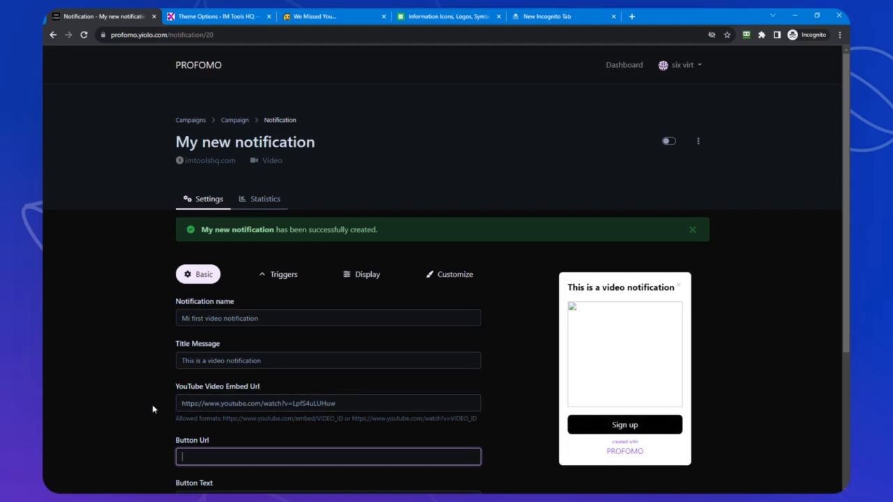
pyautogui.scroll(-1, 210, 412)
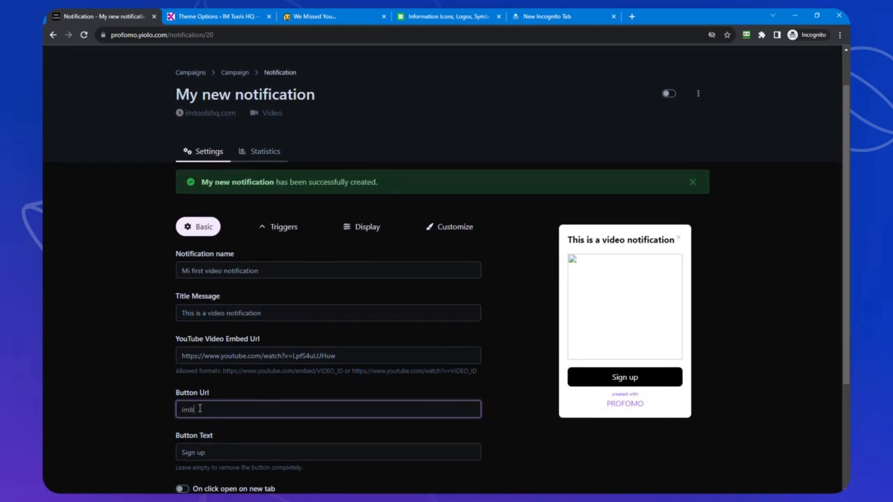
pyautogui.hotkey('ctrl', 'a')
pyautogui.write('https://imbuyersclub.com/')
# Set the button text to "See more" with opening in a new tab enabled, and save the notification
pyautogui.scroll(-3, 146, 393)
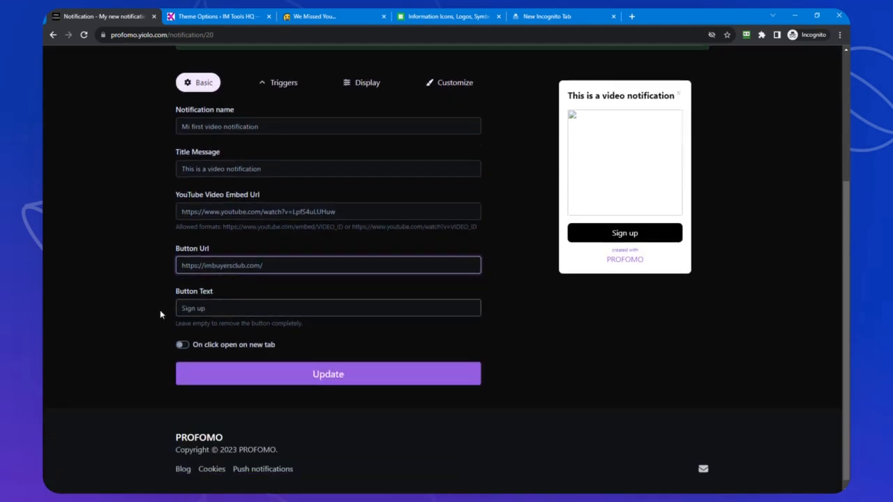
pyautogui.moveTo(207, 312); pyautogui.dragTo(149, 312)
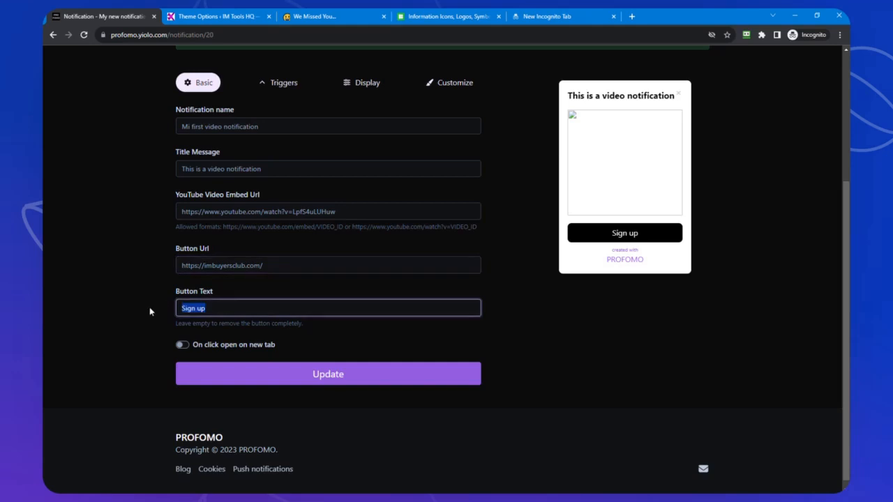
pyautogui.write('See more')
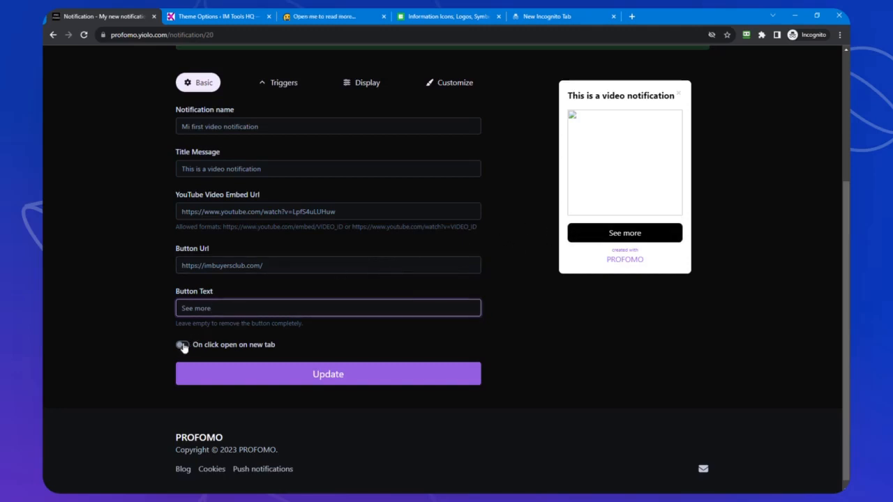
pyautogui.moveTo(182, 346); pyautogui.dragTo(121, 333)
pyautogui.click(299, 377)
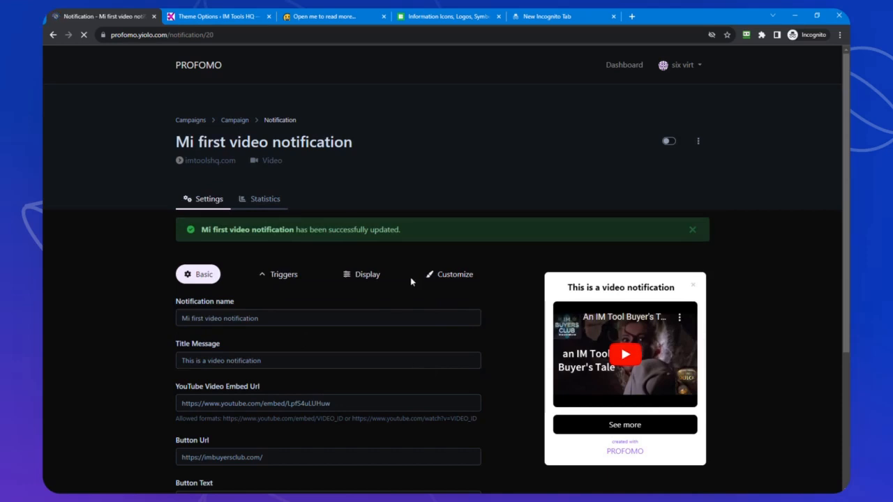
# Set the notification's display trigger to Scroll Percentage at 10 percent from the top down and save the changes
pyautogui.click(286, 275)
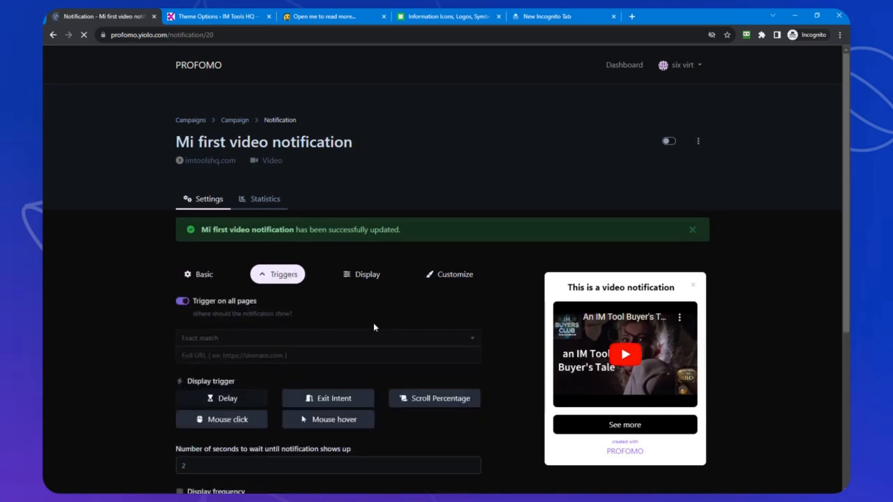
pyautogui.scroll(-2, 373, 323)
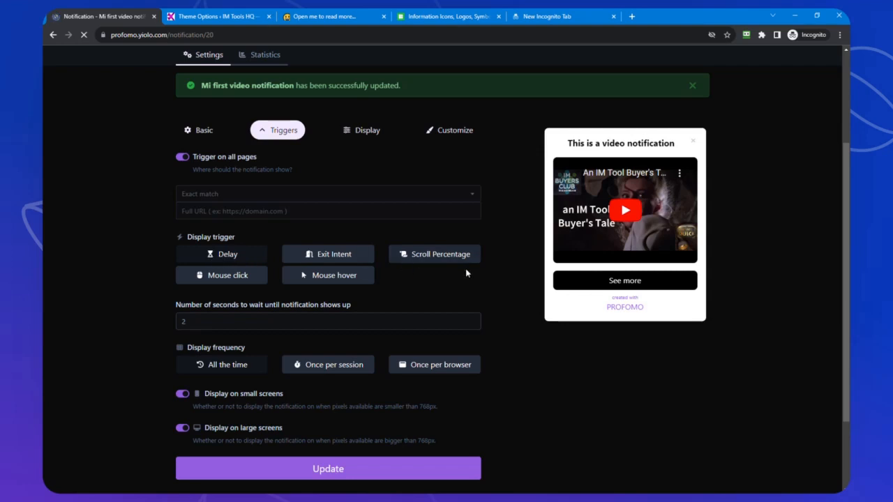
pyautogui.click(450, 257)
pyautogui.click(236, 326)
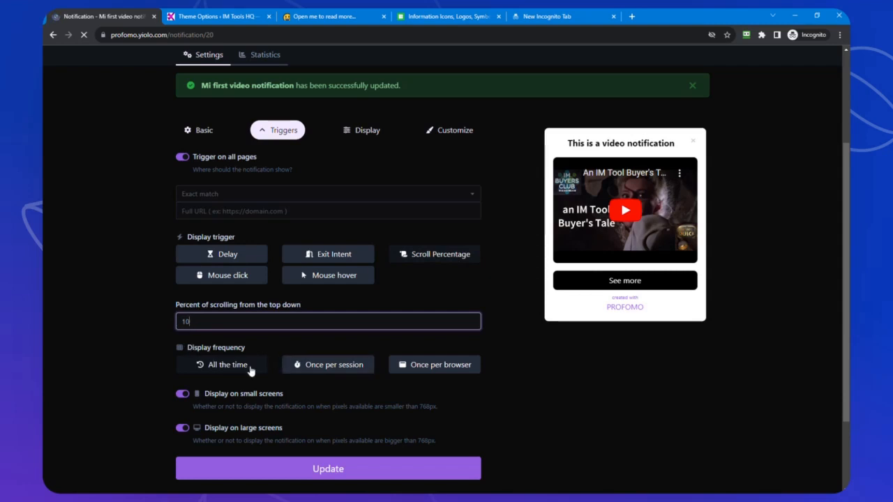
pyautogui.scroll(-2, 248, 364)
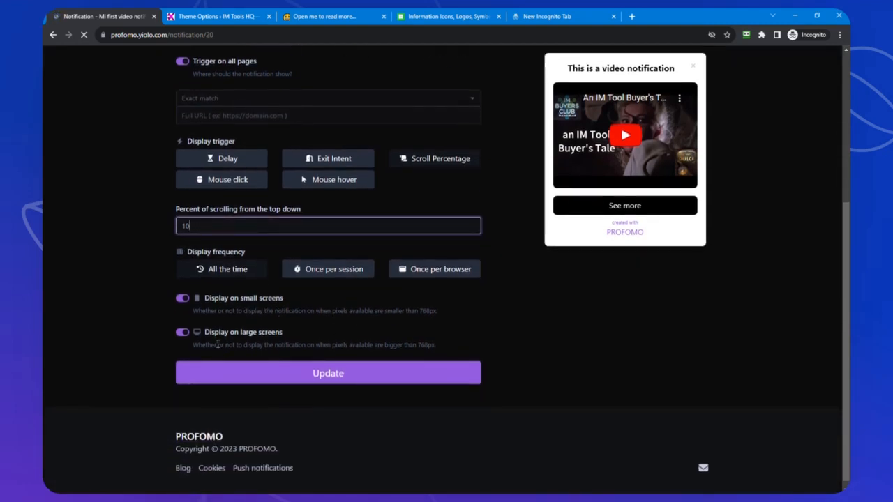
pyautogui.click(316, 375)
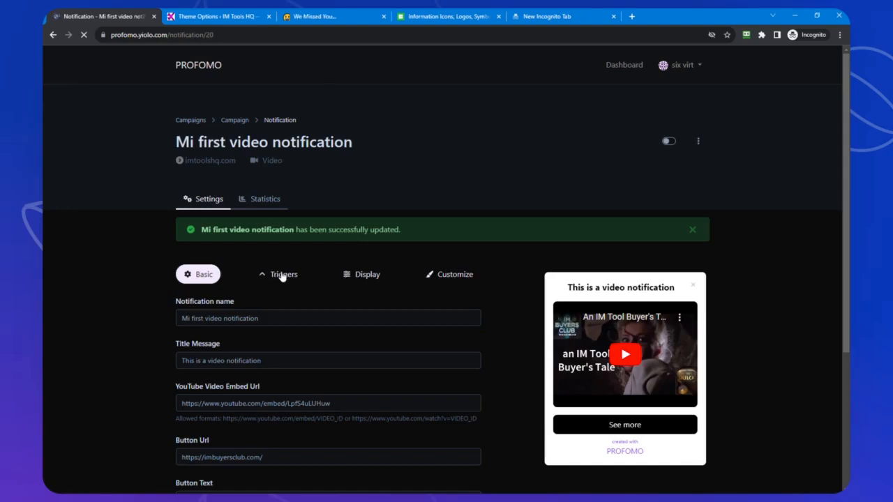
# Set the video notification's display position to Middle Center
pyautogui.click(356, 277)
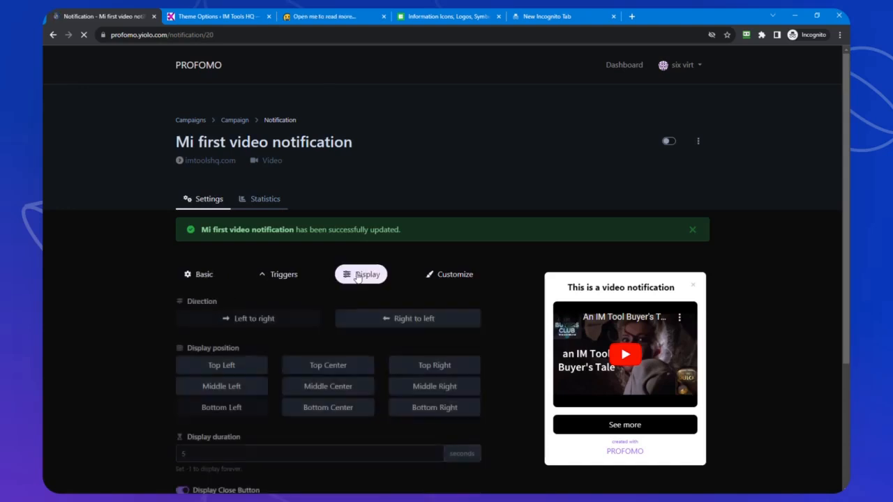
pyautogui.scroll(-2, 293, 307)
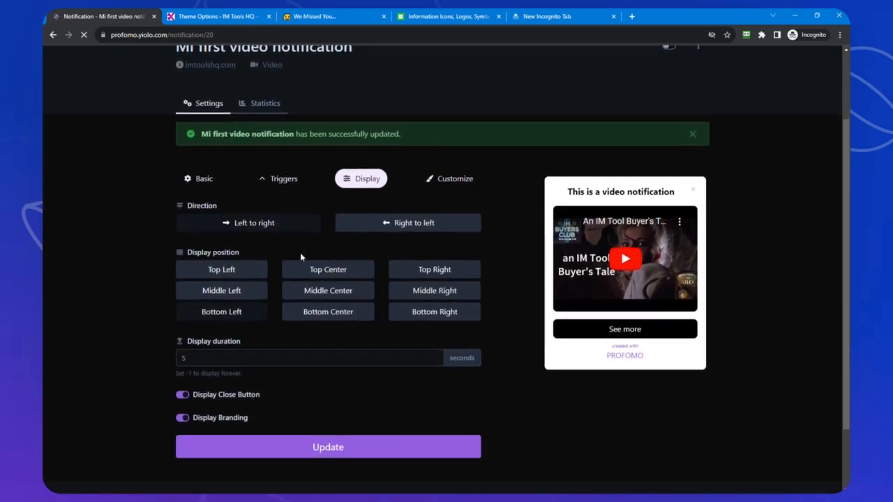
pyautogui.click(324, 294)
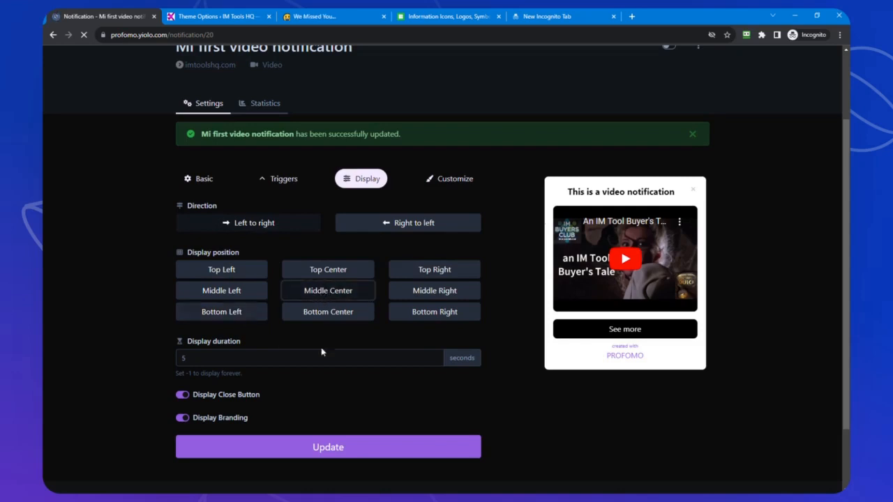
# Set the display duration to -1 seconds and turn off Display Branding, saving the notification's settings
pyautogui.scroll(-2, 321, 349)
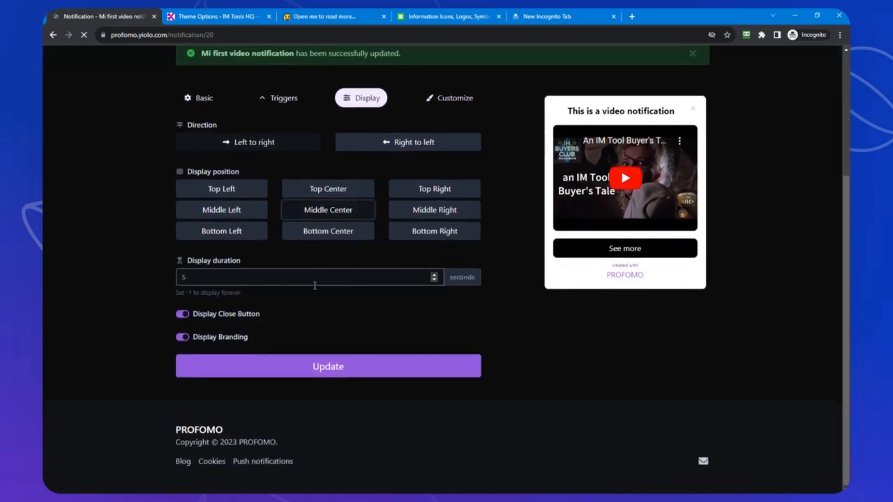
pyautogui.doubleClick(185, 277)
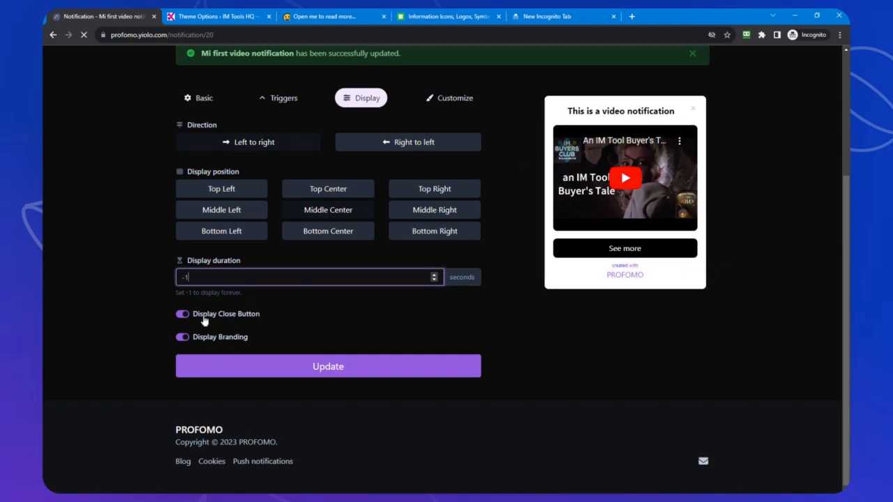
pyautogui.click(180, 338)
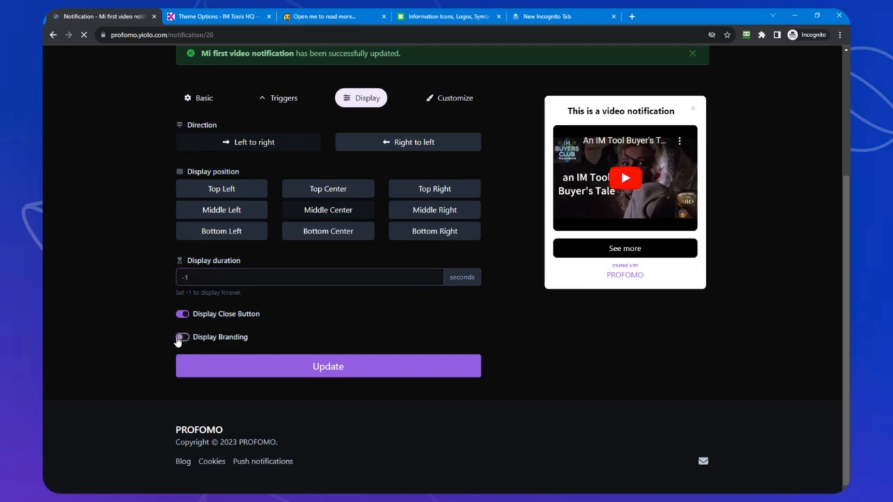
pyautogui.click(336, 367)
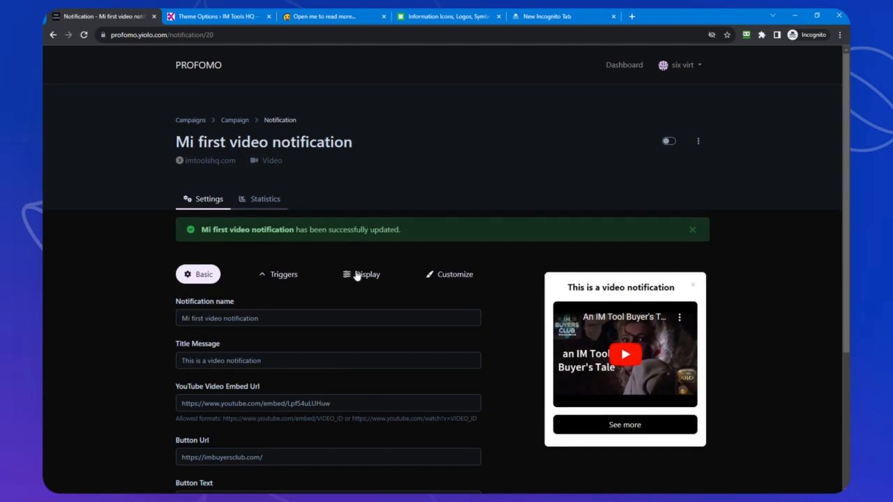
# Change the video notification's title color to green #048C1D
pyautogui.click(446, 276)
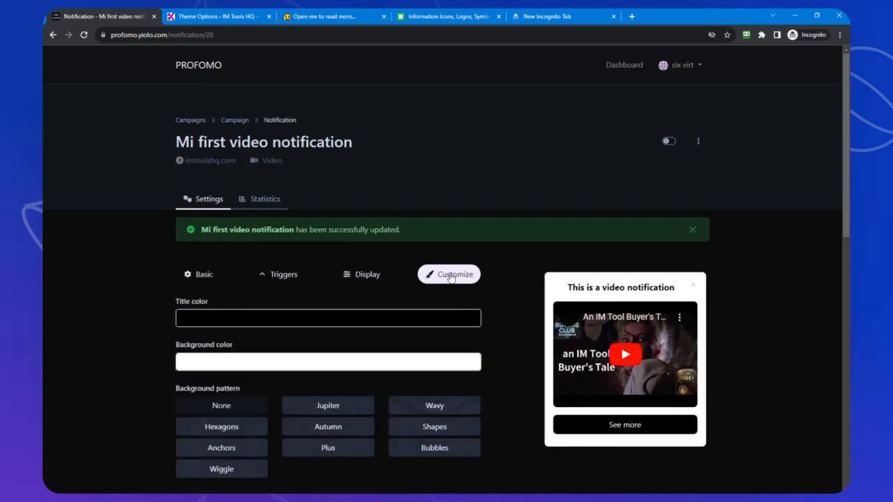
pyautogui.scroll(-2, 333, 339)
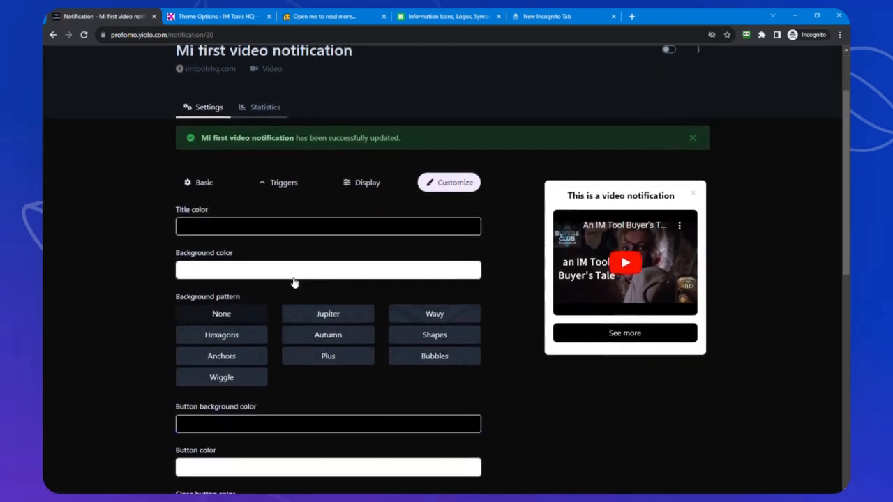
pyautogui.click(227, 224)
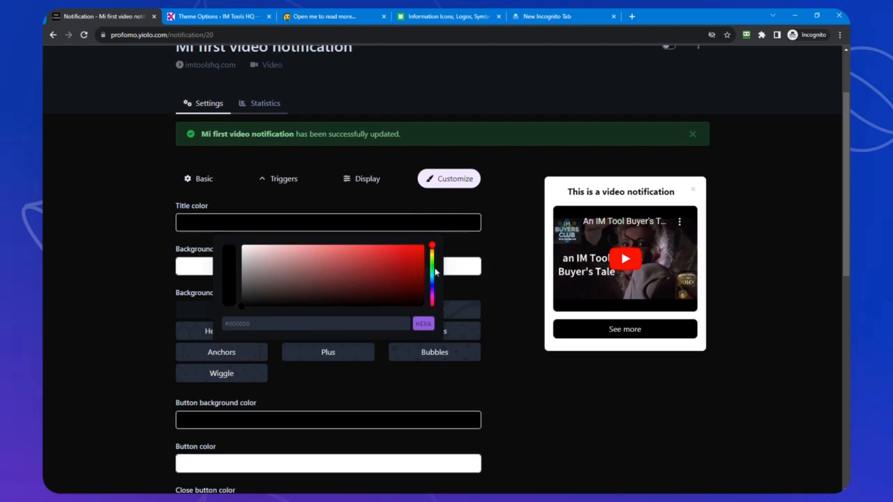
pyautogui.click(431, 269)
pyautogui.click(418, 272)
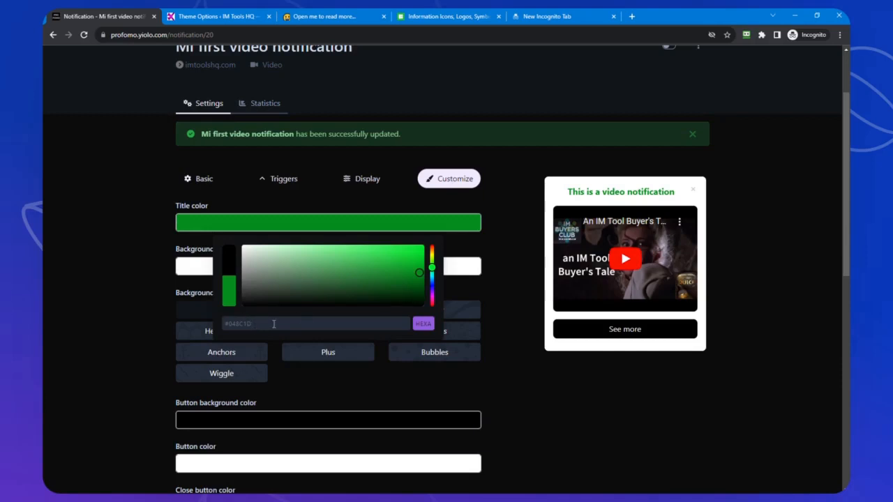
pyautogui.click(137, 305)
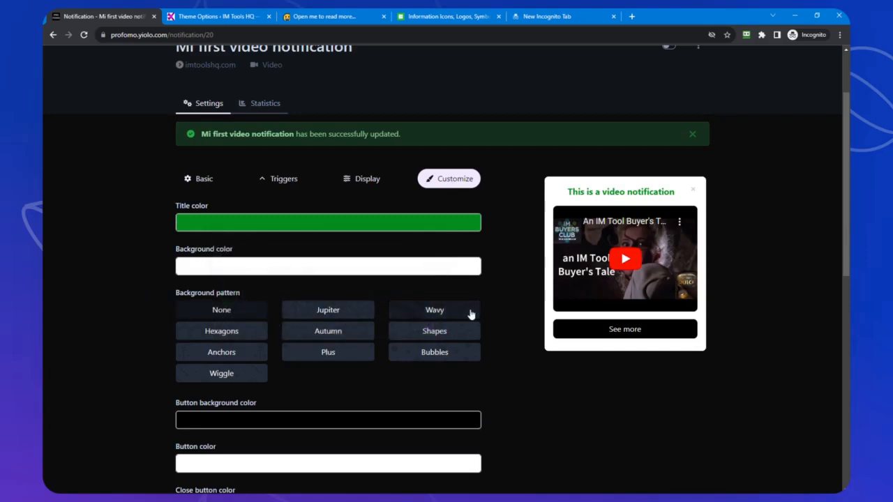
# Try the Wavy background pattern on the video notification and choose Bubbles instead
pyautogui.click(443, 313)
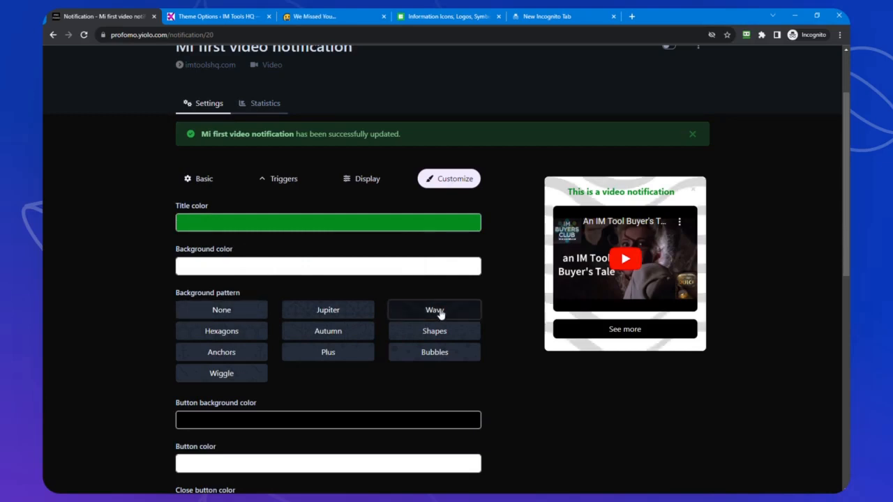
pyautogui.click(444, 358)
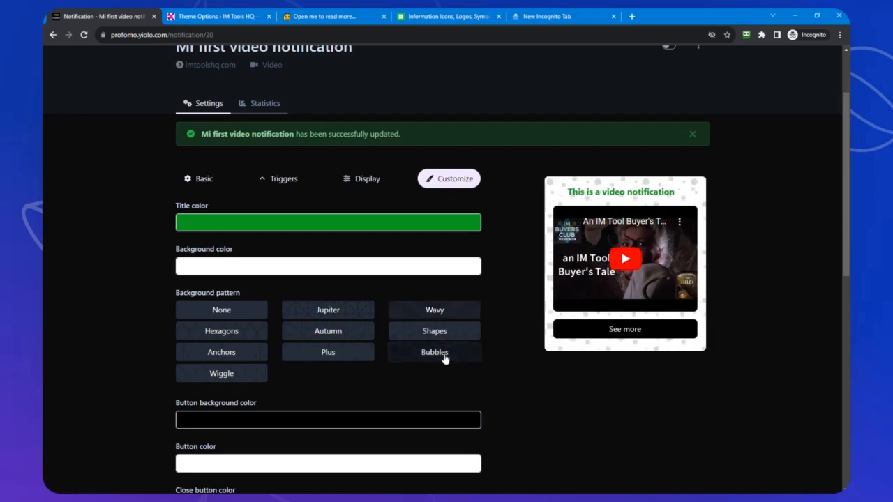
# Try the Anchors and Hexagons background patterns on the video notification and choose Wiggle instead
pyautogui.click(216, 353)
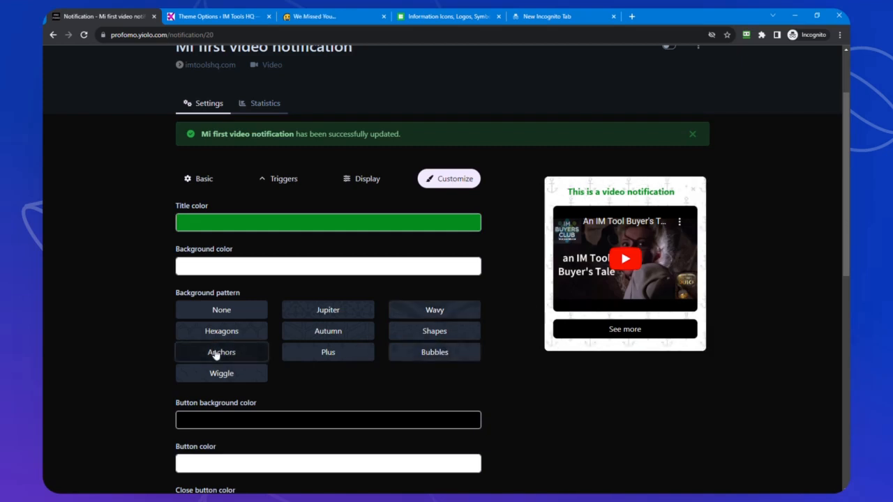
pyautogui.click(216, 332)
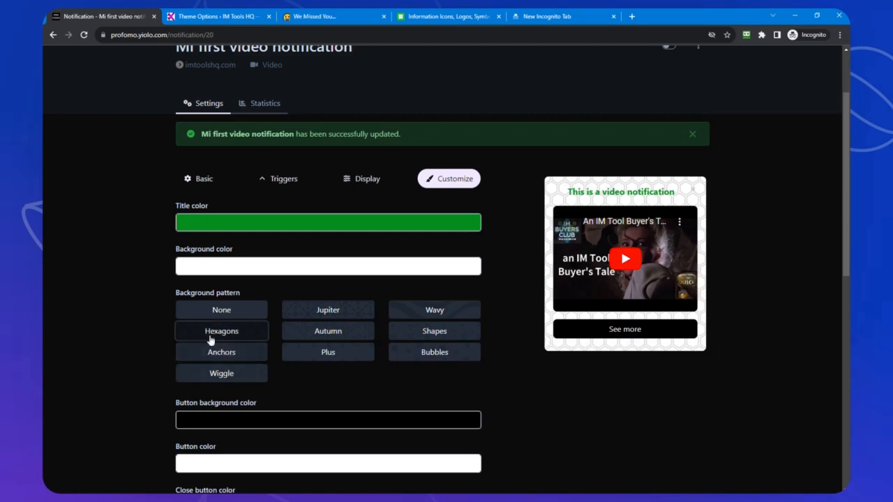
pyautogui.click(225, 373)
# Try a bright green for the video notification's button color
pyautogui.scroll(-1, 372, 361)
pyautogui.scroll(-1, 372, 361)
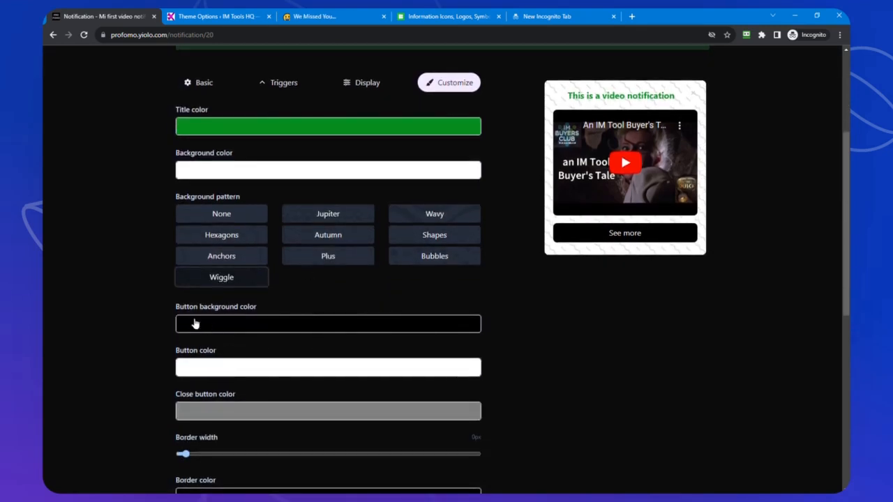
pyautogui.scroll(-2, 273, 347)
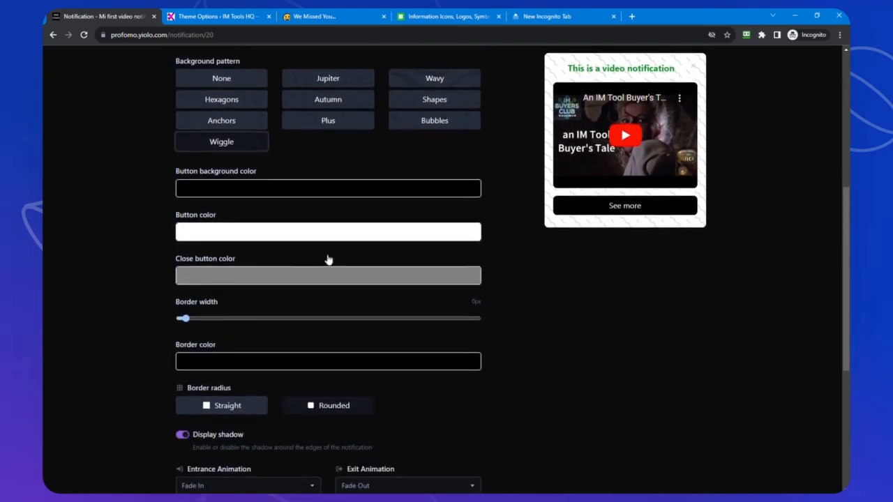
pyautogui.click(212, 230)
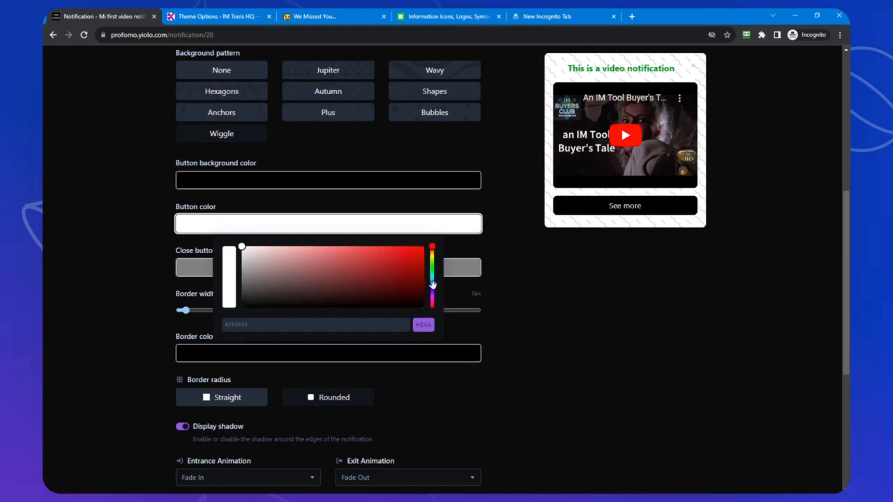
pyautogui.click(432, 267)
pyautogui.click(417, 279)
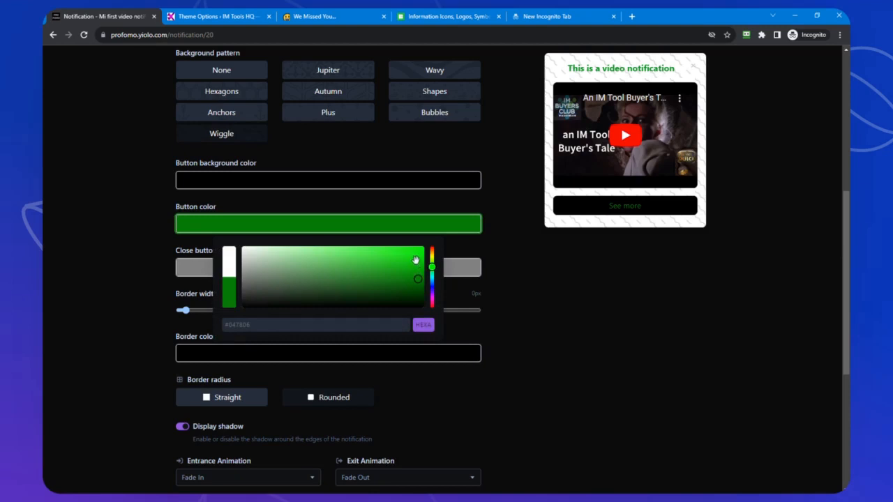
pyautogui.click(417, 259)
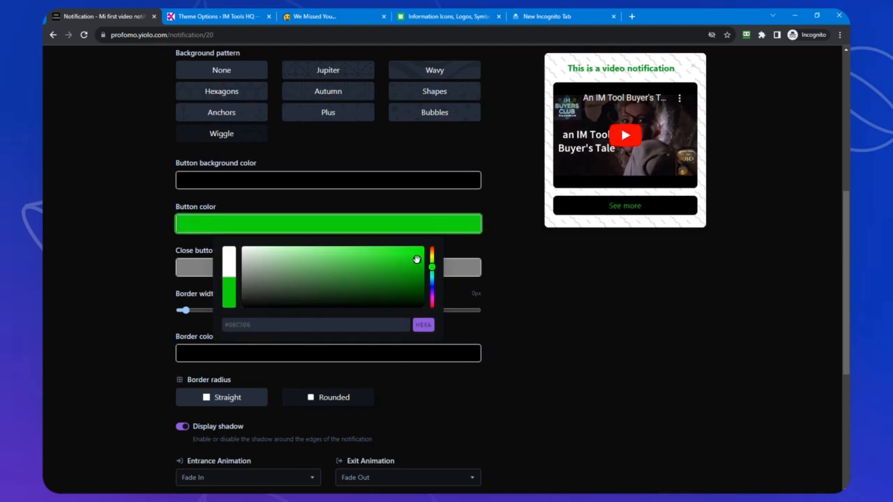
pyautogui.click(115, 225)
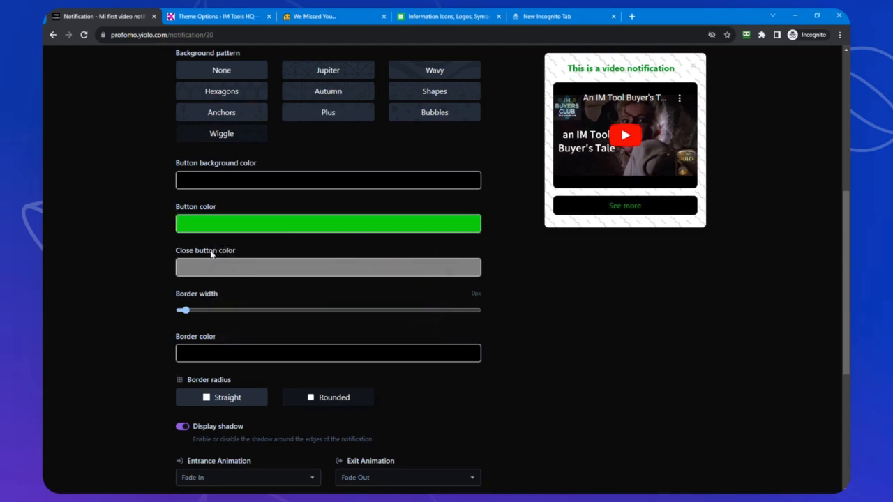
# Change the video notification's button background color to a medium green
pyautogui.scroll(4, 246, 261)
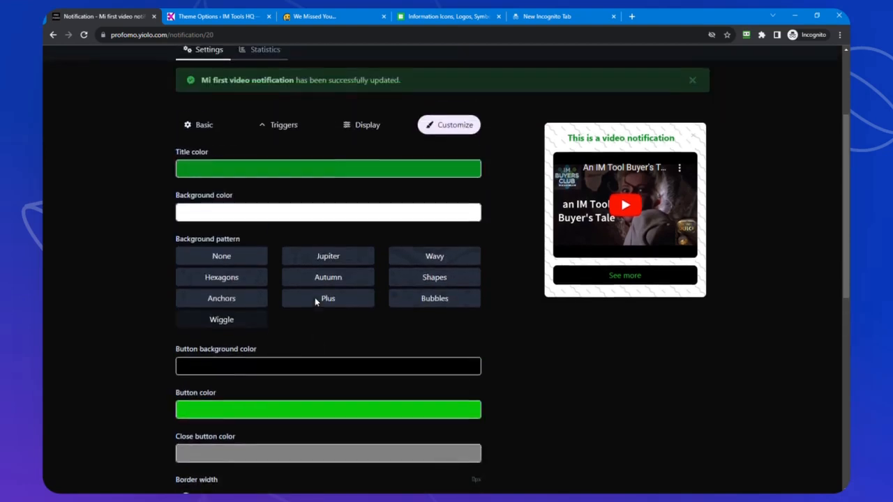
pyautogui.click(256, 374)
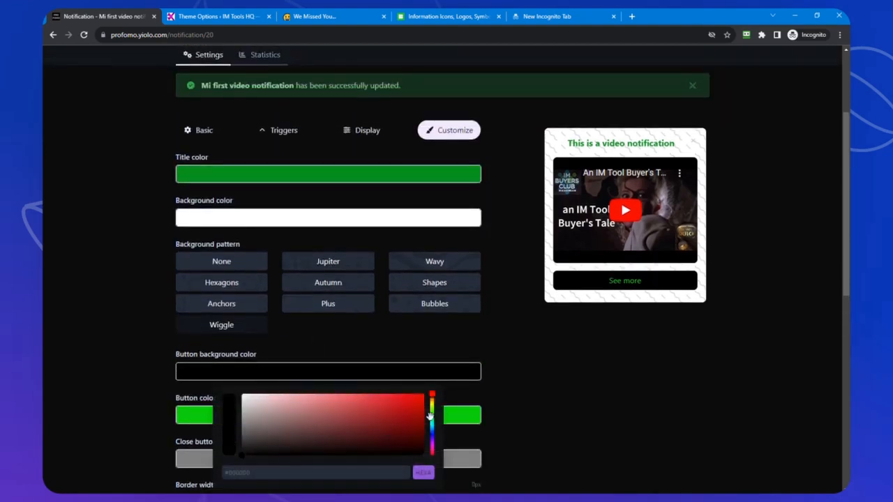
pyautogui.click(432, 419)
pyautogui.click(421, 399)
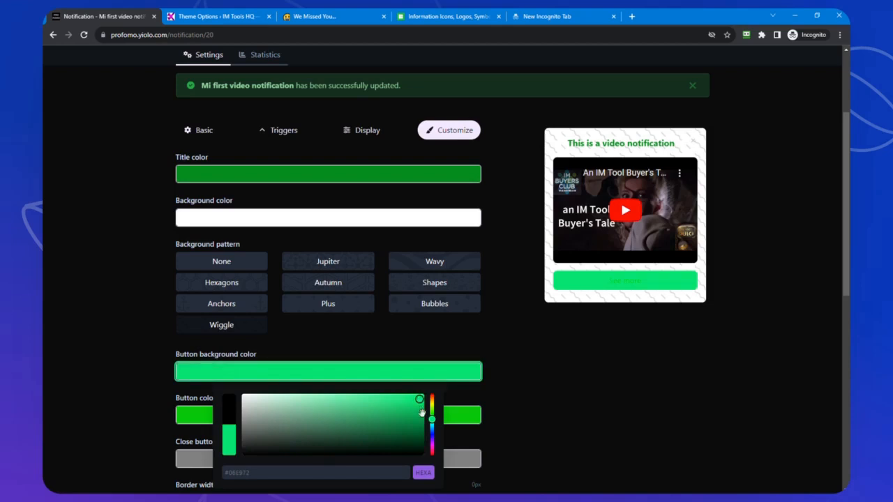
pyautogui.click(420, 425)
pyautogui.click(416, 418)
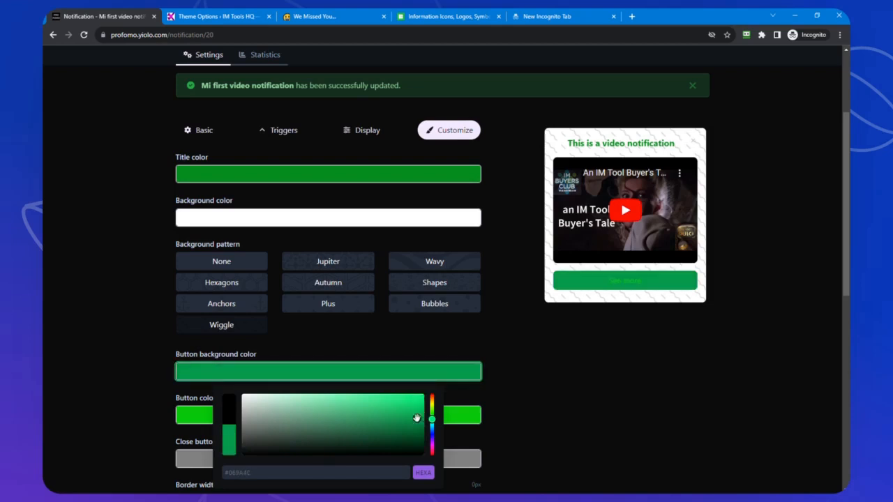
# Set the video notification's button color to near-white
pyautogui.click(194, 413)
pyautogui.scroll(-3, 381, 439)
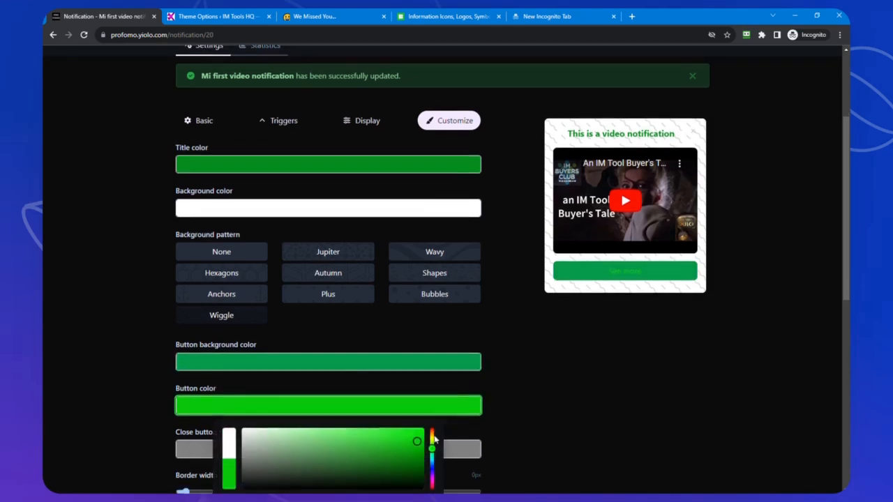
pyautogui.moveTo(351, 355); pyautogui.dragTo(236, 345)
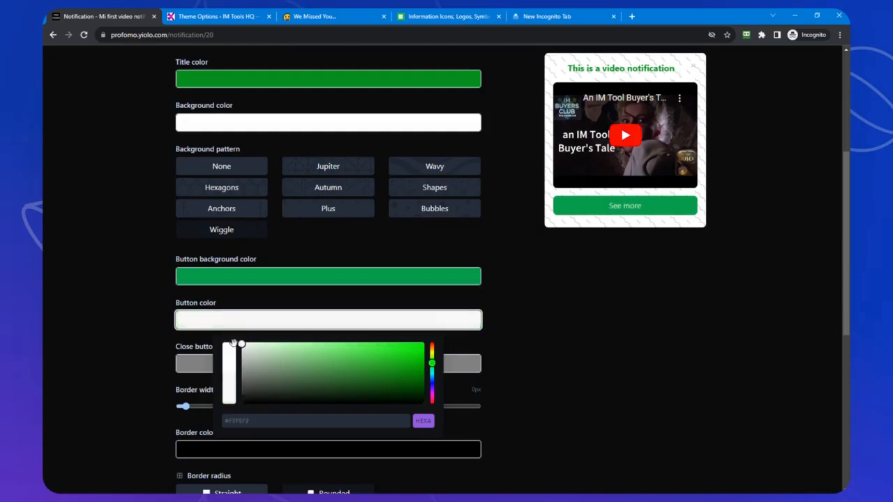
pyautogui.click(116, 342)
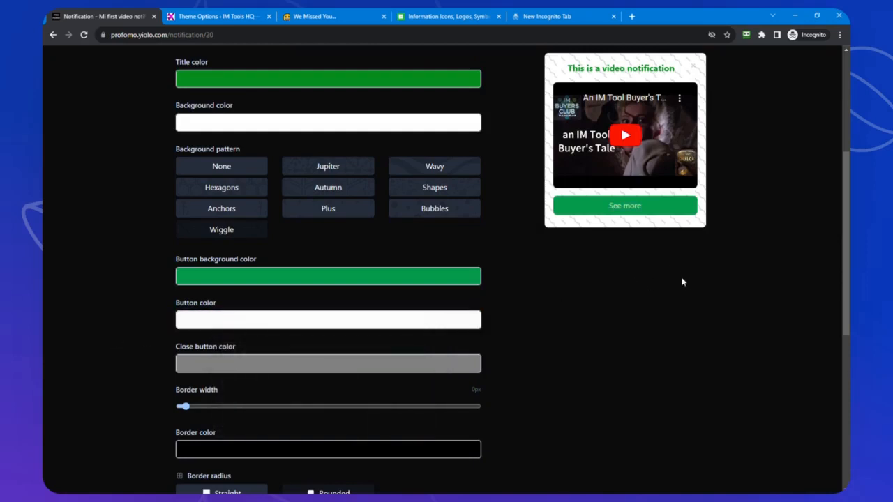
# Give the video notification a 2px border and set the border color to green
pyautogui.scroll(-3, 674, 280)
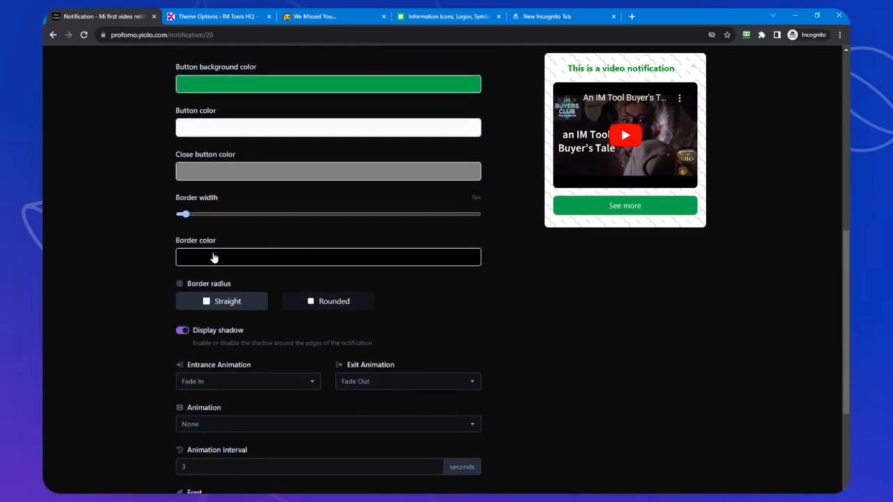
pyautogui.moveTo(184, 214); pyautogui.dragTo(293, 227)
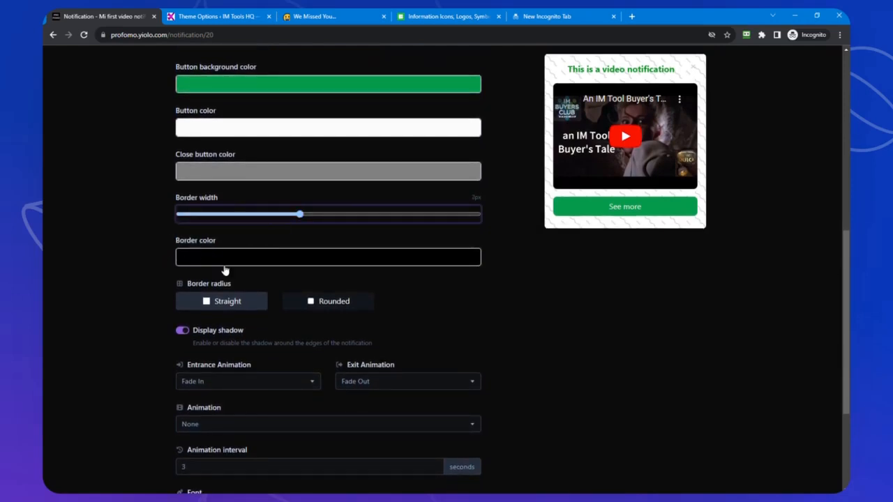
pyautogui.click(226, 257)
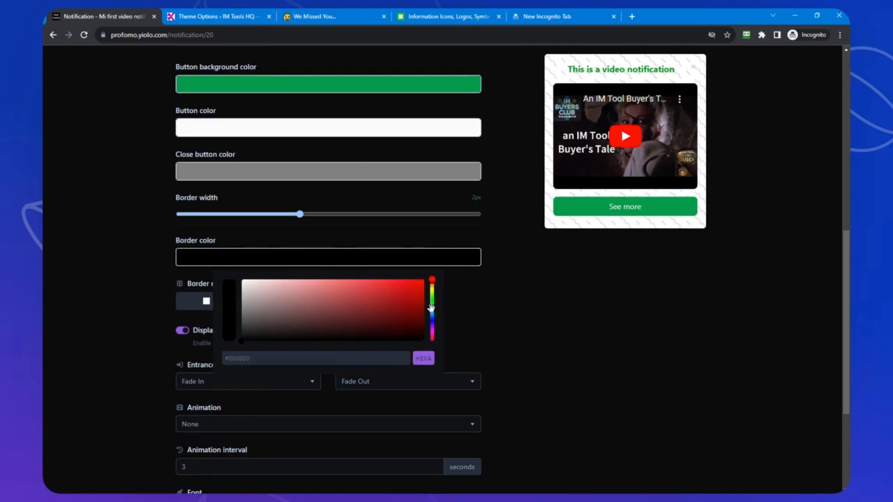
pyautogui.click(431, 304)
pyautogui.click(416, 304)
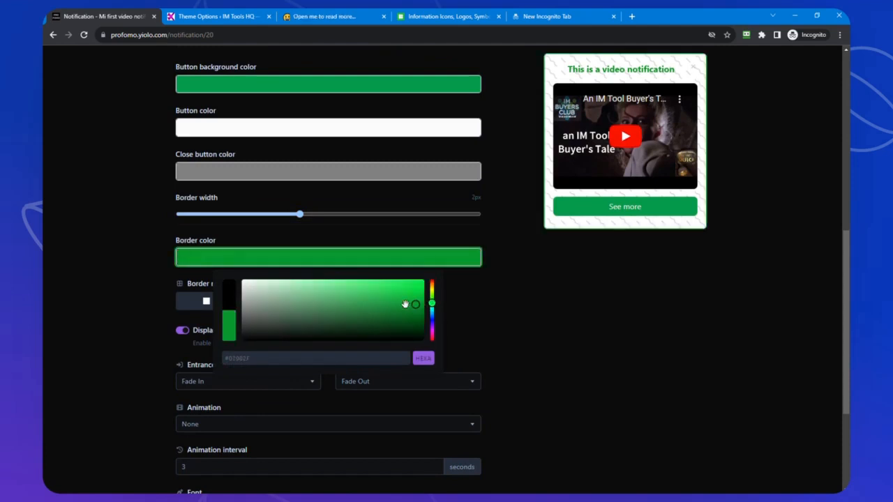
pyautogui.click(127, 296)
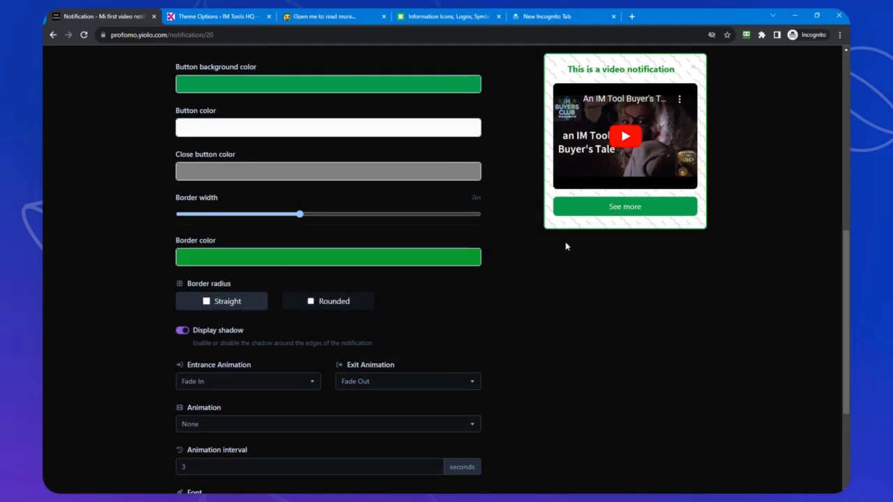
# Try the Straight border radius on the video notification and set it back to Rounded
pyautogui.scroll(-1, 719, 66)
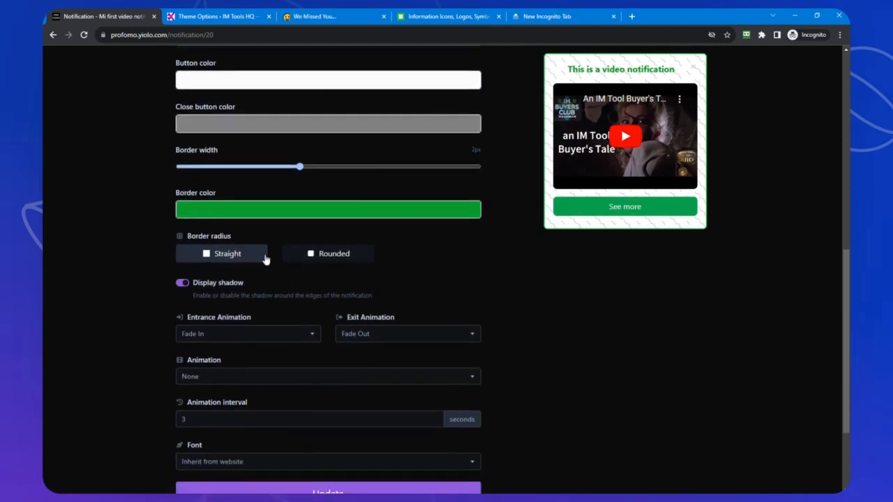
pyautogui.click(216, 261)
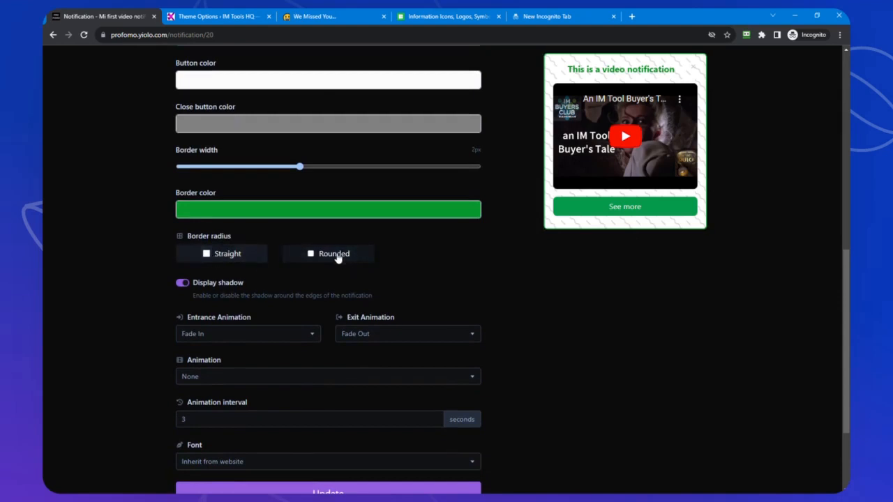
pyautogui.click(181, 282)
pyautogui.scroll(-2, 271, 323)
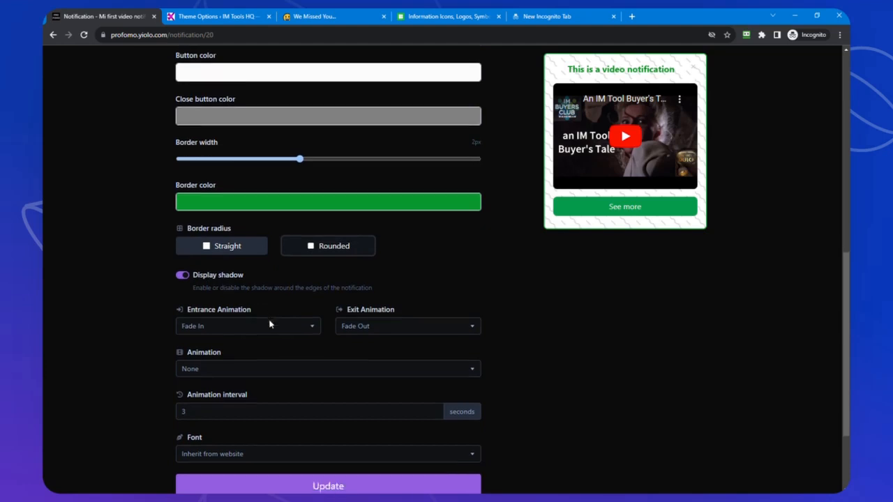
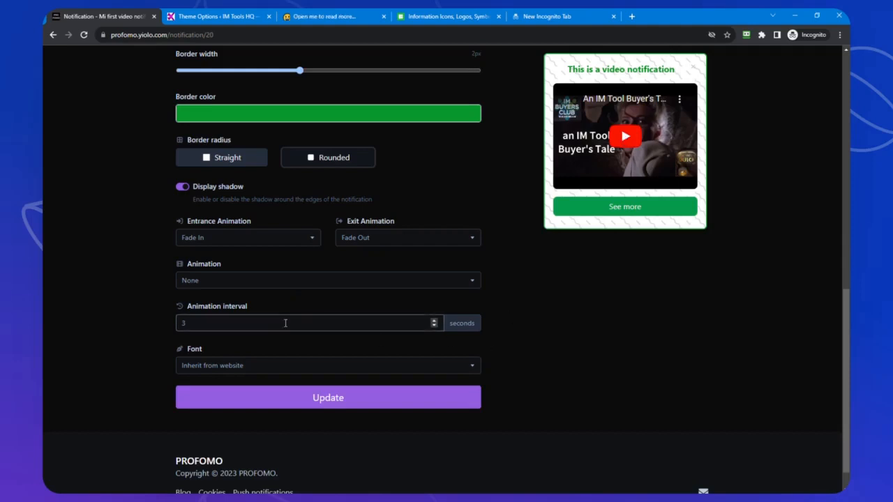
pyautogui.scroll(3, 285, 323)
pyautogui.scroll(4, 280, 337)
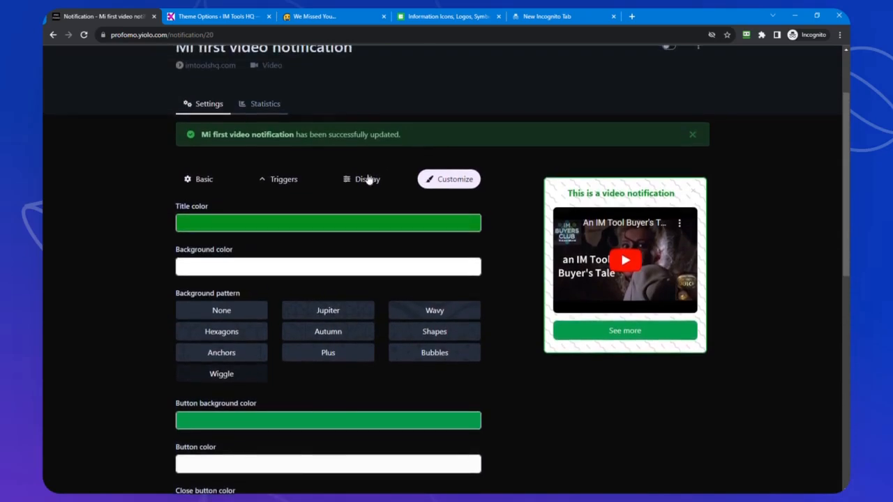
pyautogui.click(365, 179)
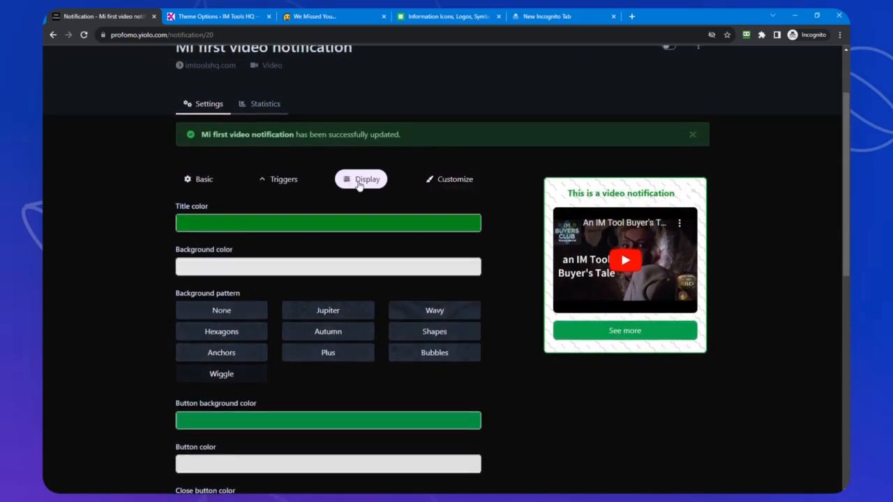
pyautogui.scroll(-1, 349, 209)
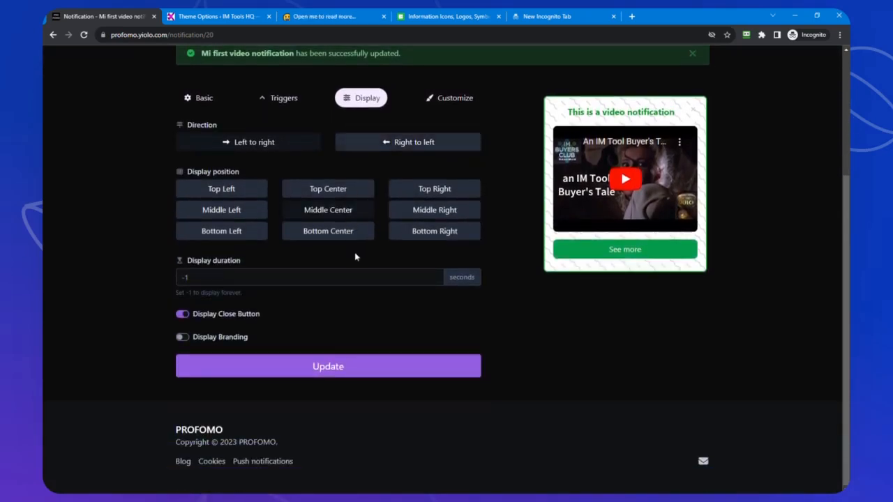
pyautogui.scroll(3, 359, 251)
pyautogui.scroll(-3, 369, 246)
# Set the video notification's close button color to bright red and save the customization settings
pyautogui.click(444, 99)
pyautogui.scroll(-5, 273, 288)
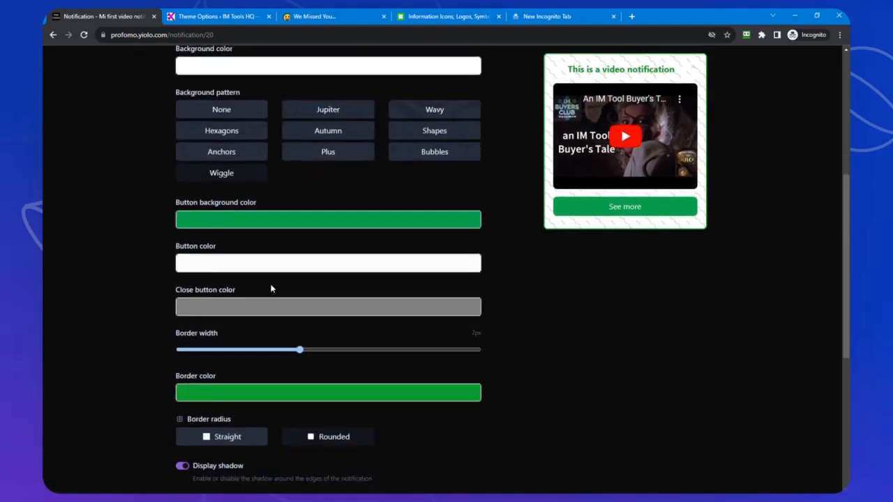
pyautogui.click(252, 138)
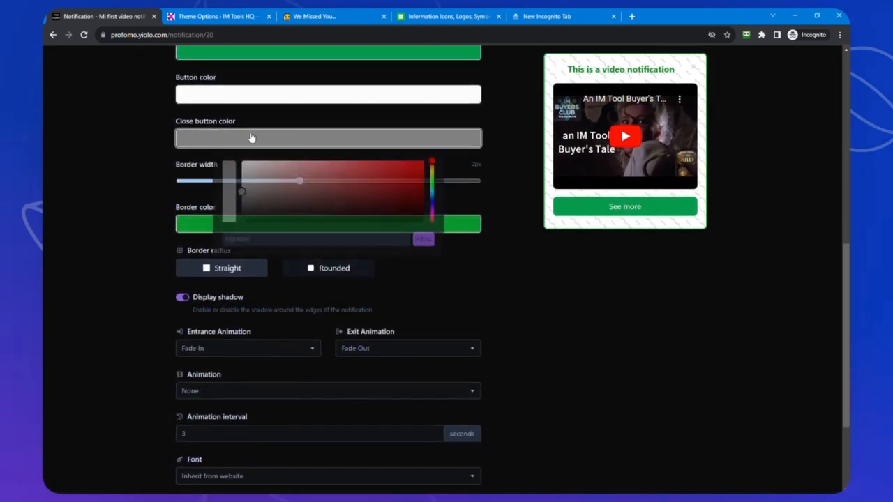
pyautogui.click(422, 163)
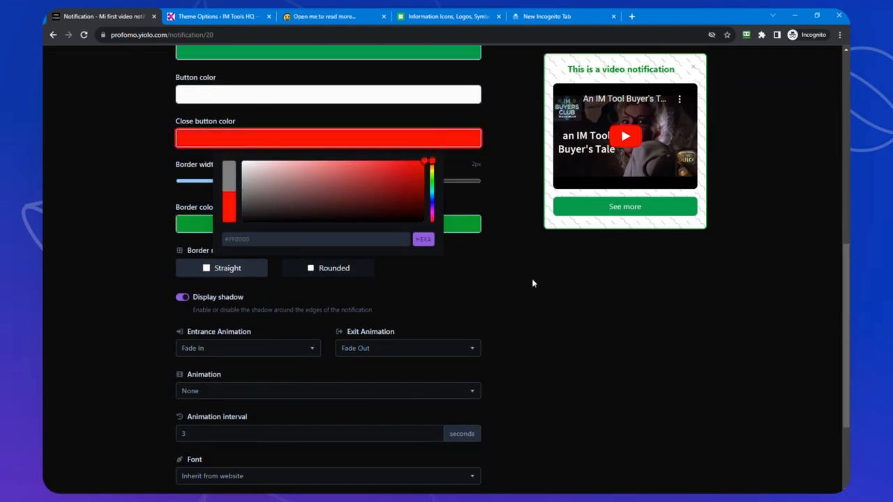
pyautogui.click(569, 232)
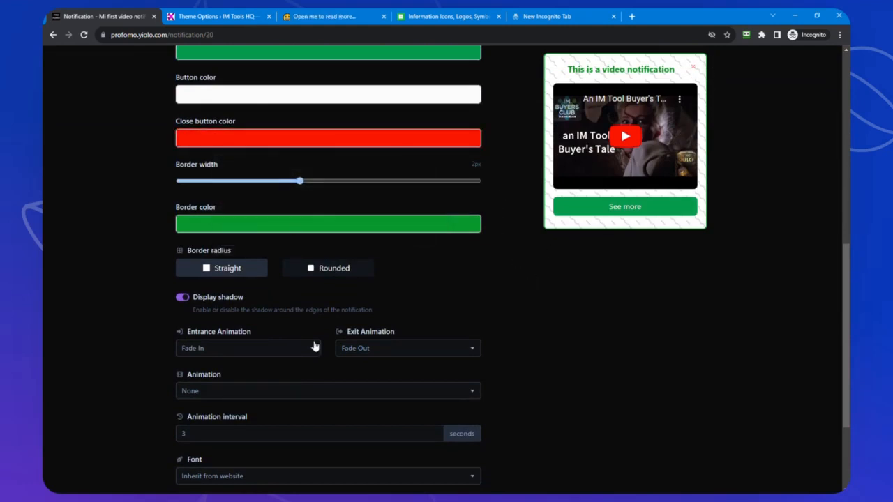
pyautogui.scroll(-3, 256, 282)
pyautogui.click(323, 371)
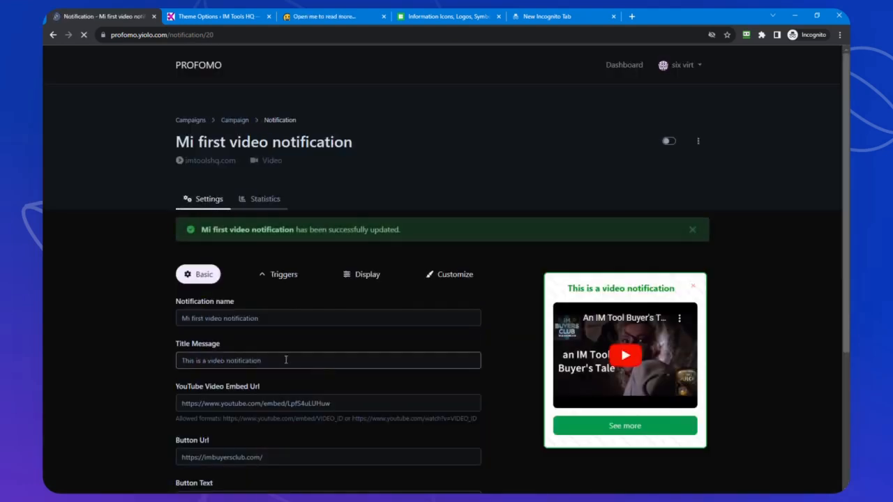
# Reopen the video notification's customization settings and check the saved styling in the preview
pyautogui.scroll(-3, 150, 381)
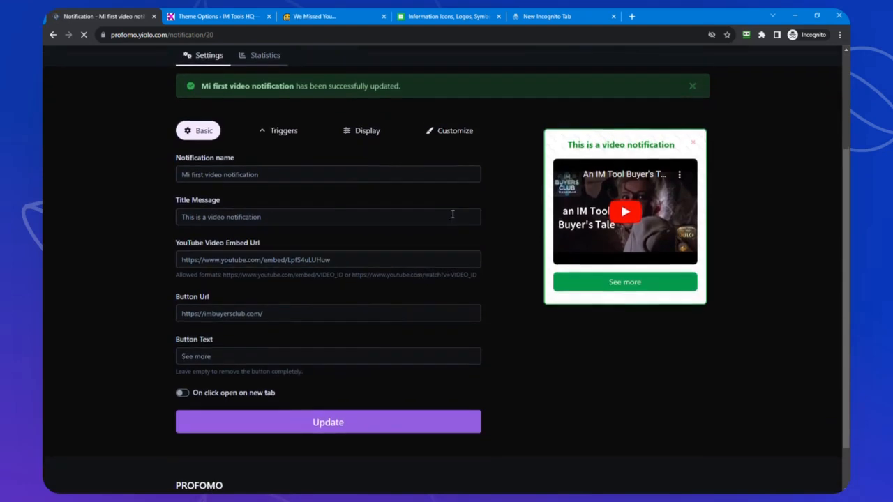
pyautogui.click(454, 130)
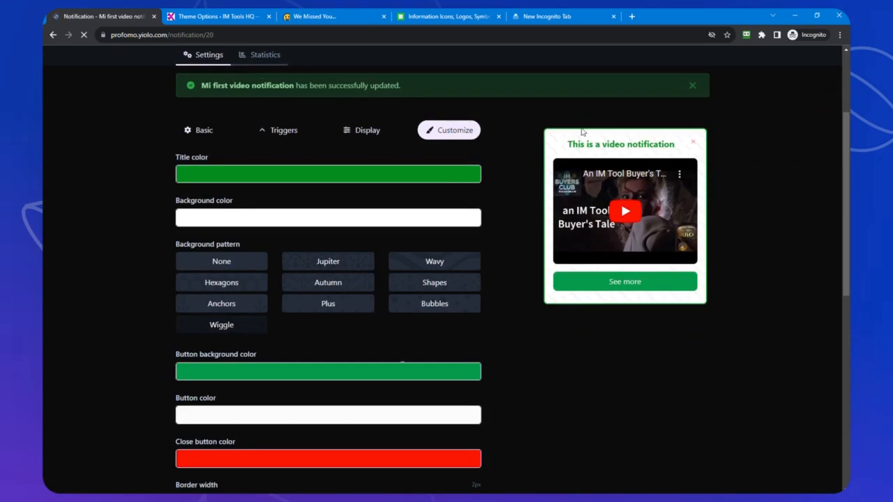
pyautogui.scroll(2, 417, 215)
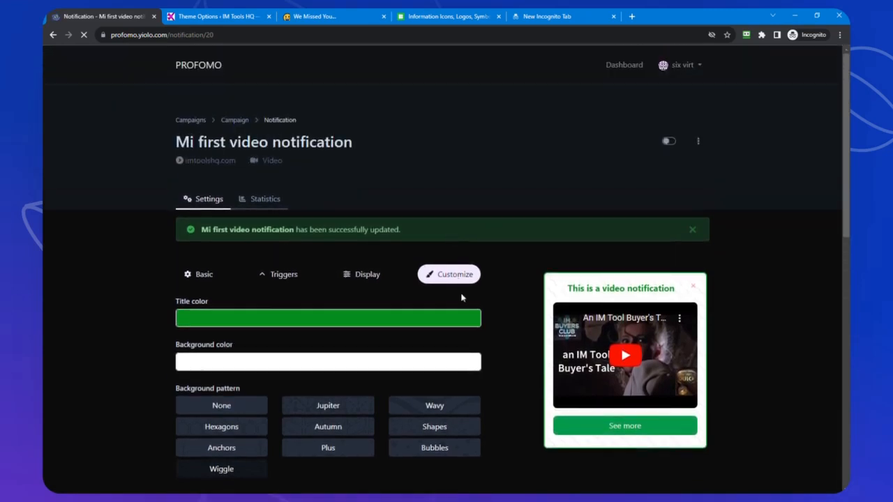
# Correct the video notification's name to "My first video notification" in the basic settings and save the update
pyautogui.click(201, 275)
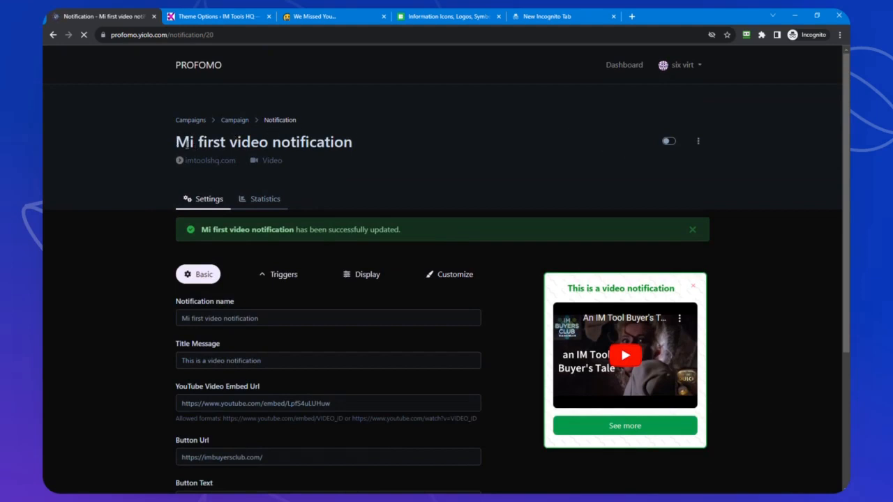
pyautogui.click(212, 319)
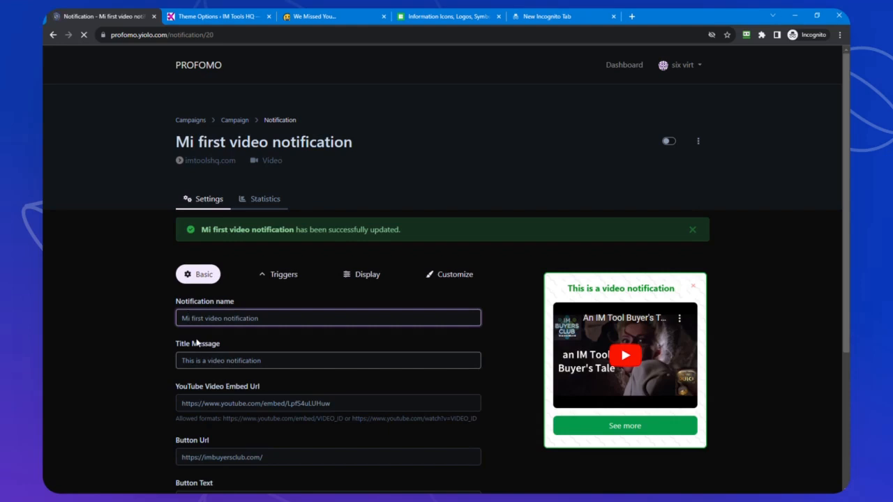
pyautogui.press('BackSpace')
pyautogui.write('y')
pyautogui.click(94, 238)
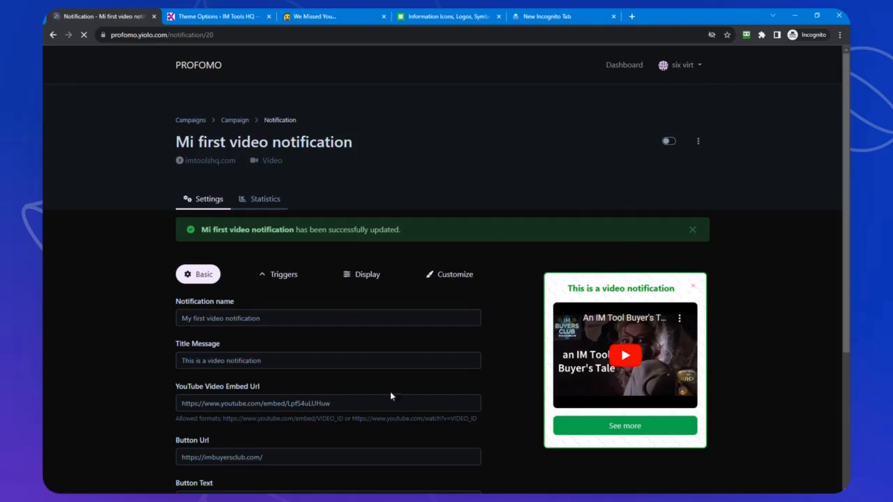
pyautogui.scroll(-3, 391, 397)
pyautogui.click(325, 371)
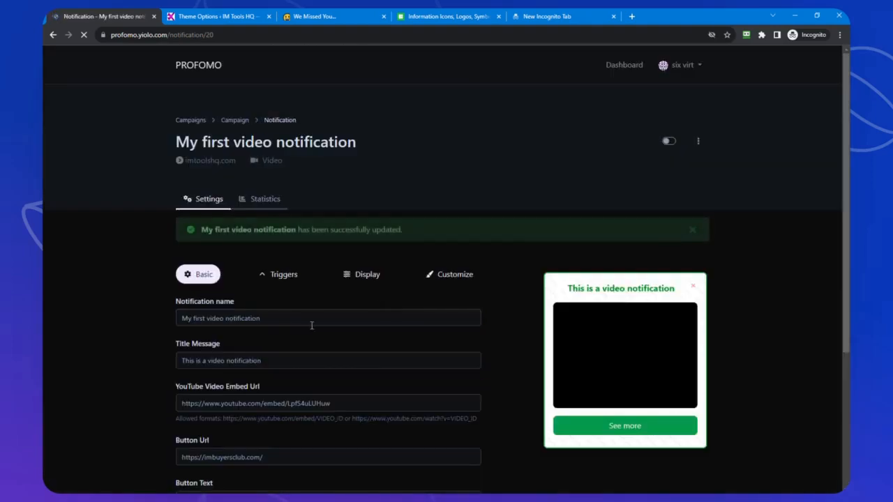
# Make the video notification's button link open in a new tab, save the update, and activate the notification
pyautogui.scroll(-3, 301, 379)
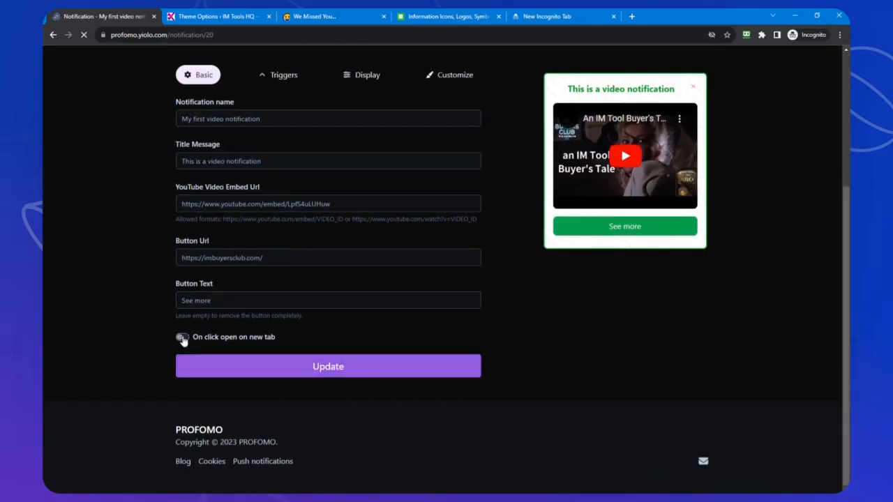
pyautogui.click(182, 337)
pyautogui.click(306, 367)
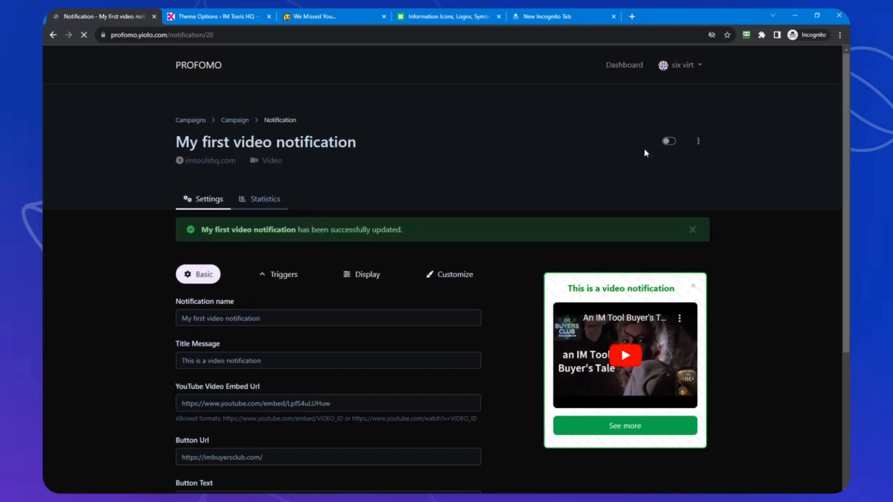
pyautogui.click(670, 142)
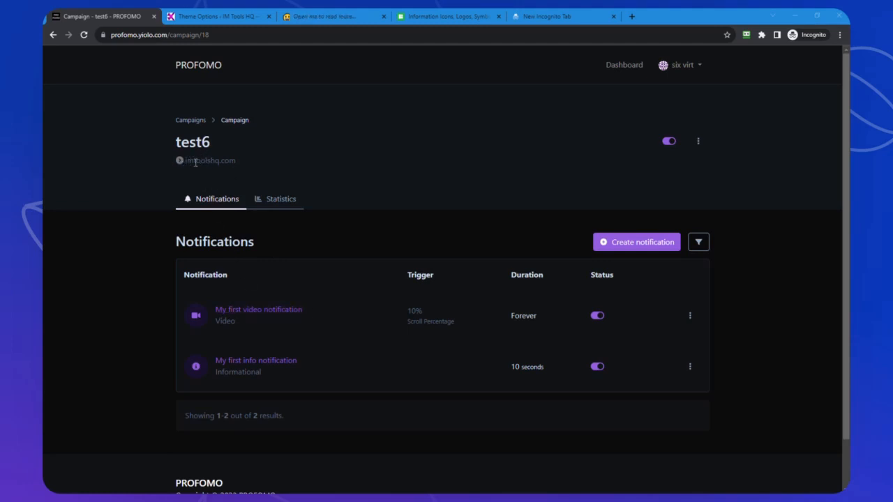
# Switch to the imtoolshq.com homepage, reload it, and check for the video notification further down the page
pyautogui.click(330, 16)
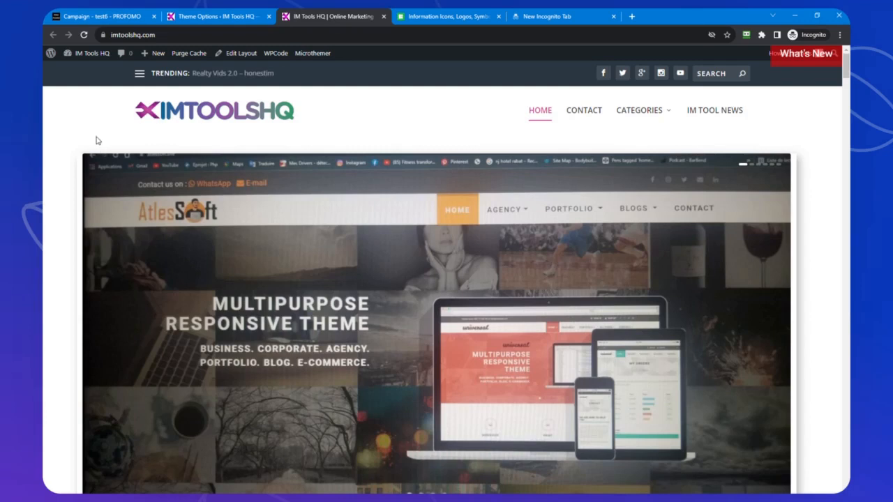
pyautogui.press('F5')
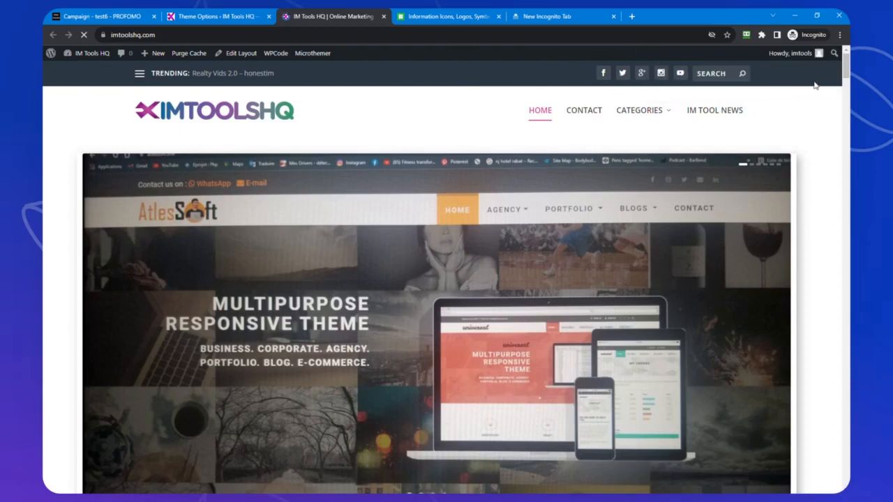
pyautogui.scroll(-1, 387, 87)
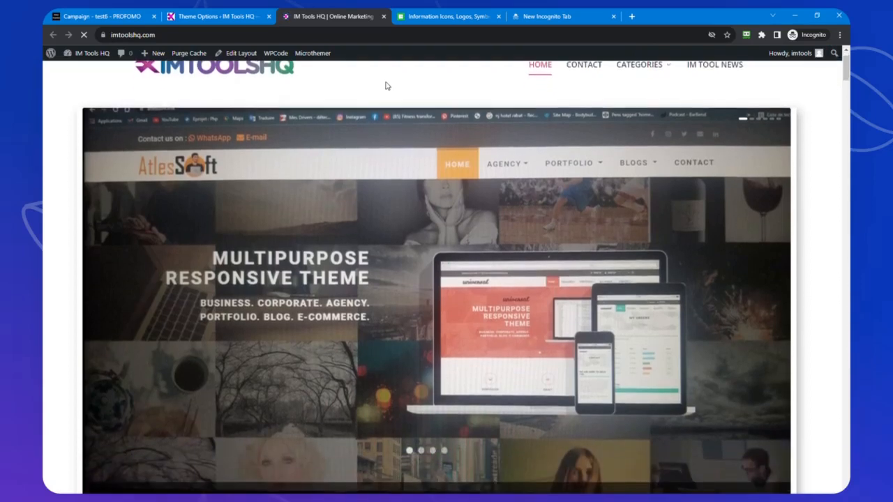
pyautogui.scroll(-1, 389, 70)
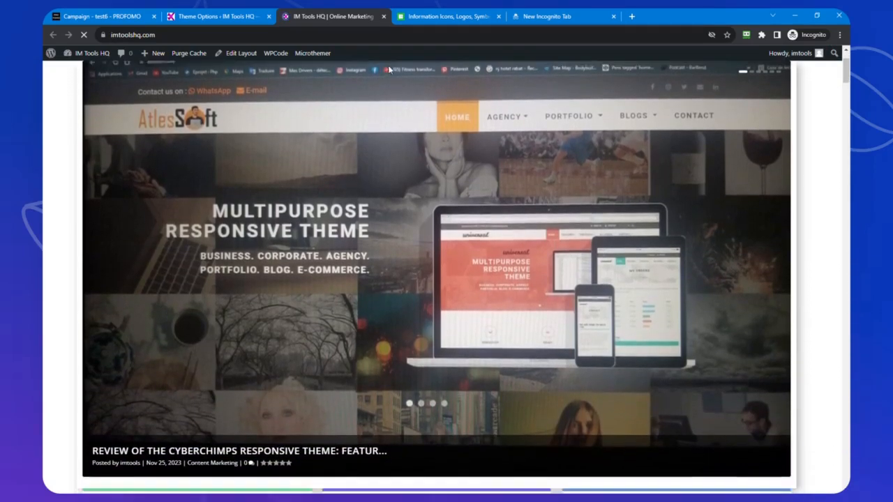
pyautogui.scroll(-3, 389, 70)
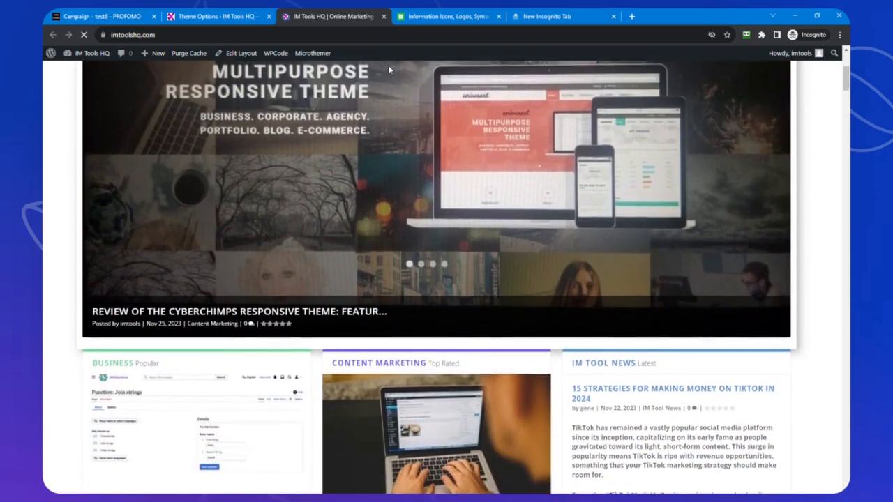
pyautogui.scroll(-3, 388, 70)
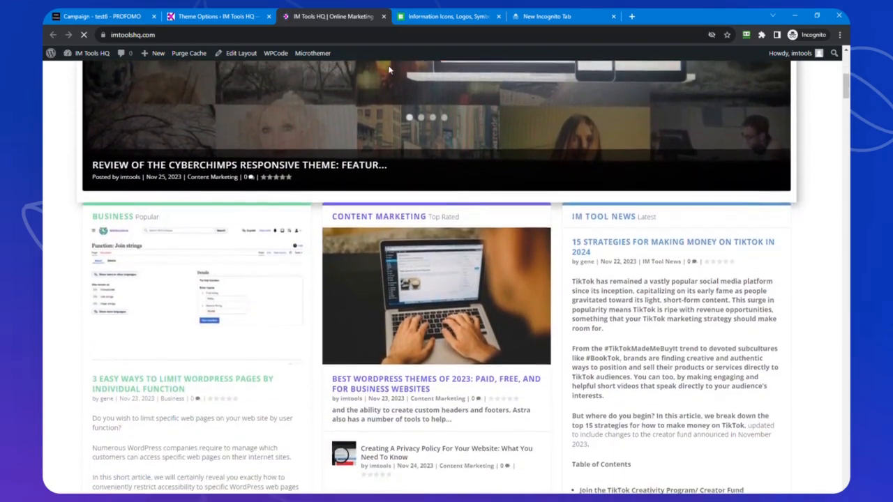
pyautogui.scroll(-5, 387, 65)
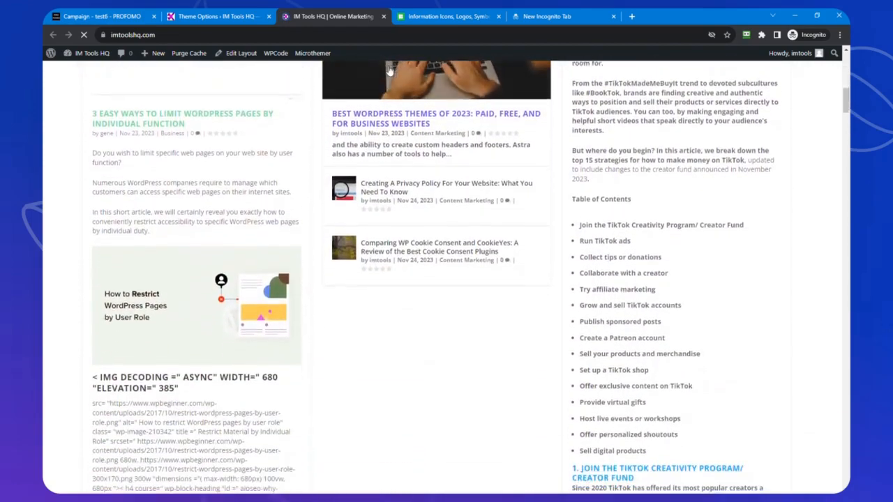
pyautogui.scroll(-5, 390, 70)
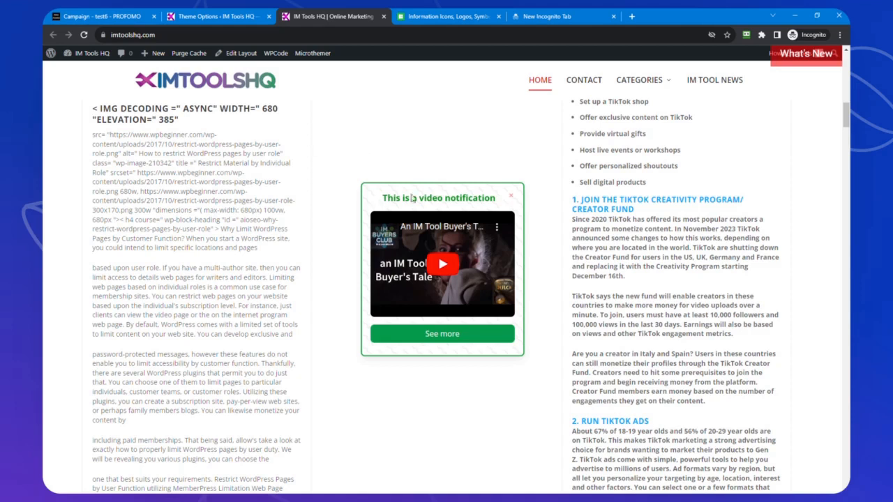
# Test the live video notification's video playback and pause, its See more link, and its close button
pyautogui.click(442, 264)
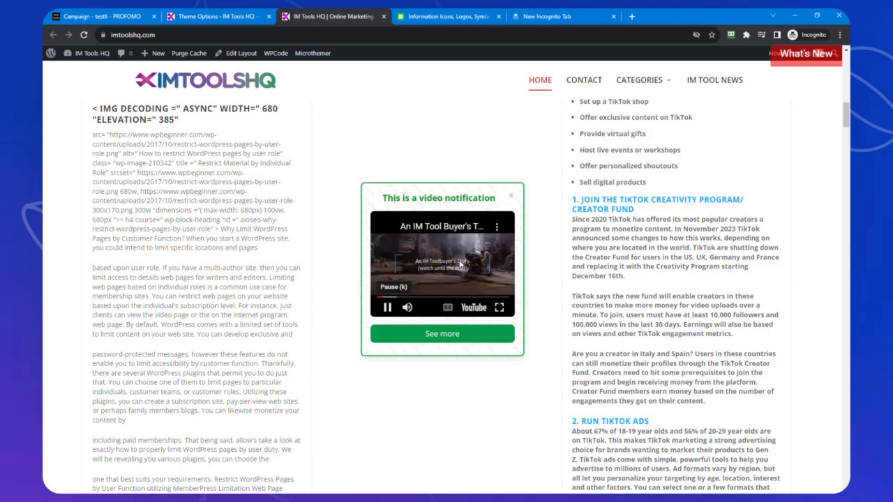
pyautogui.click(387, 307)
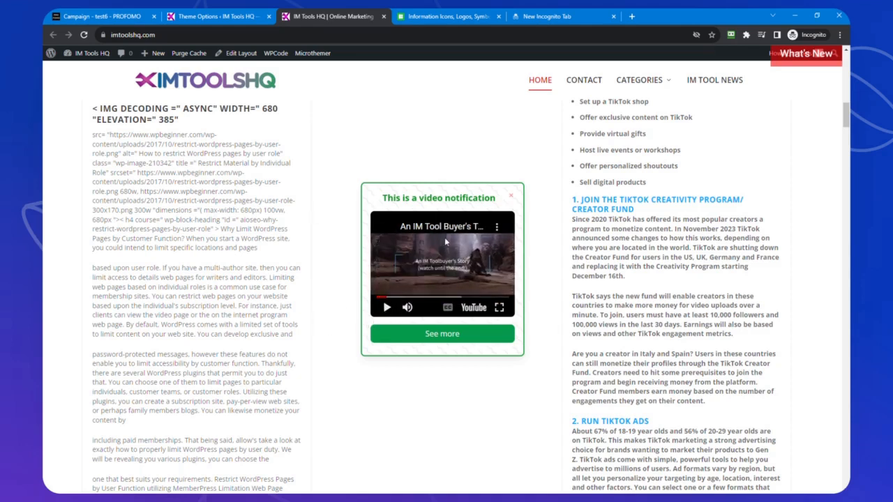
pyautogui.click(439, 335)
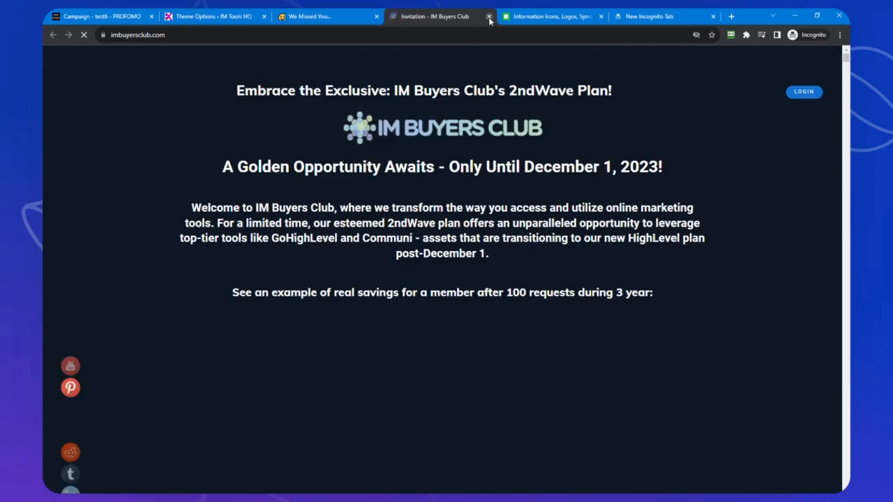
pyautogui.click(489, 17)
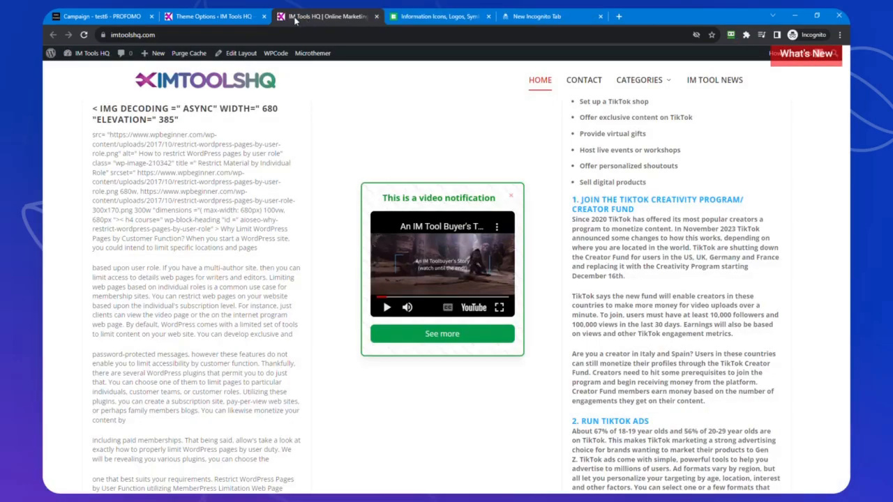
pyautogui.click(512, 198)
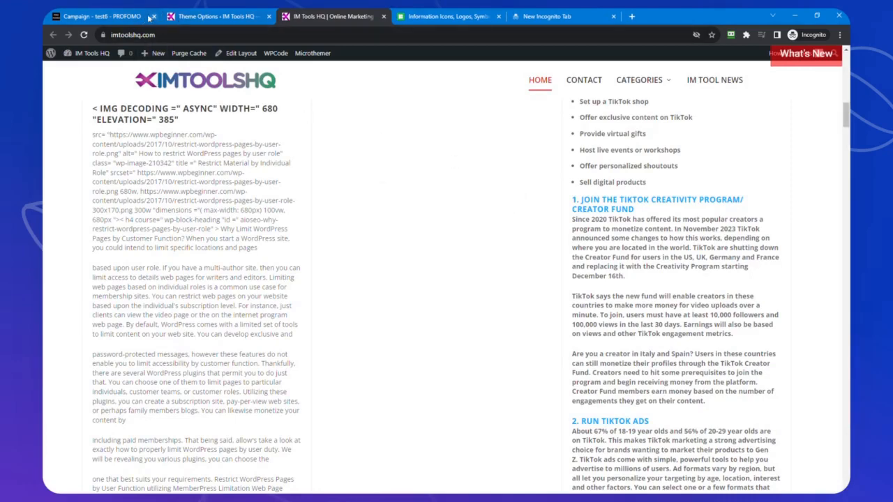
# Return to the test6 campaign in PROFOMO and create a new Email Collector notification
pyautogui.click(90, 16)
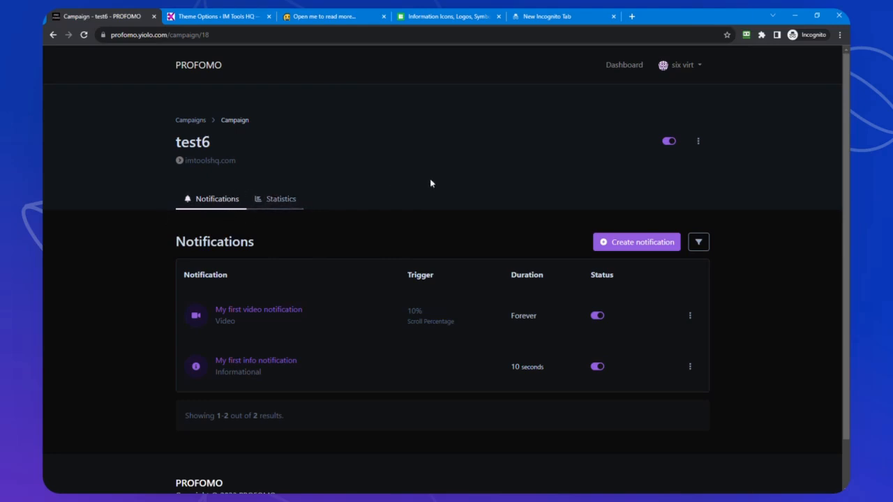
pyautogui.click(642, 244)
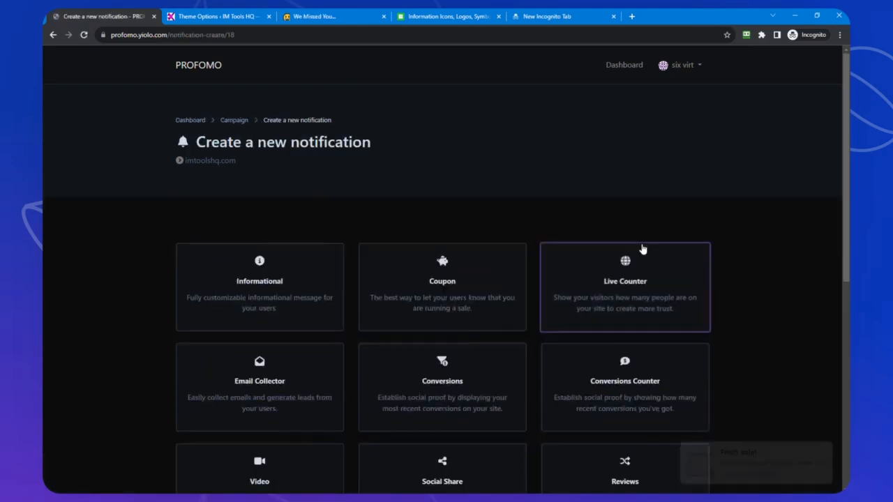
pyautogui.scroll(-6, 642, 250)
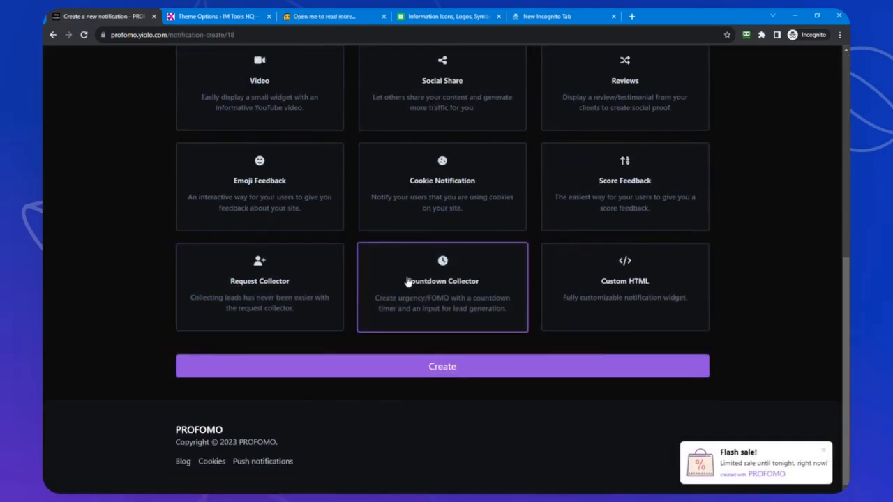
pyautogui.scroll(3, 342, 296)
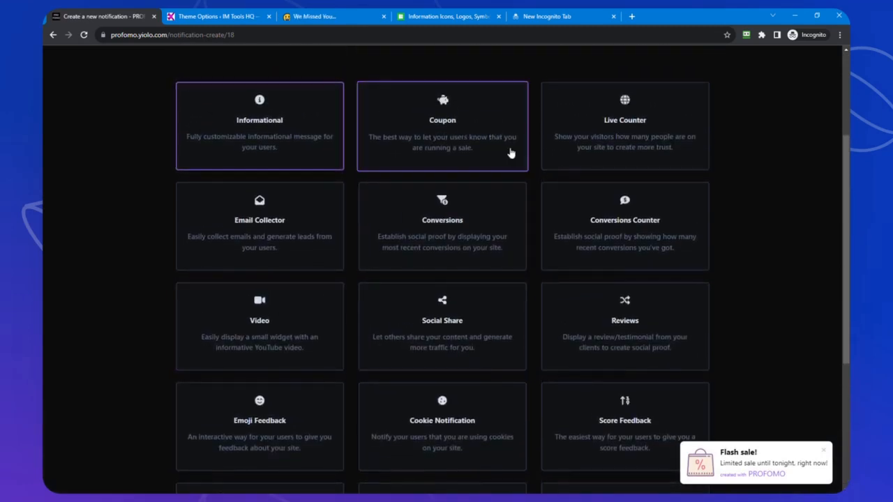
pyautogui.click(255, 233)
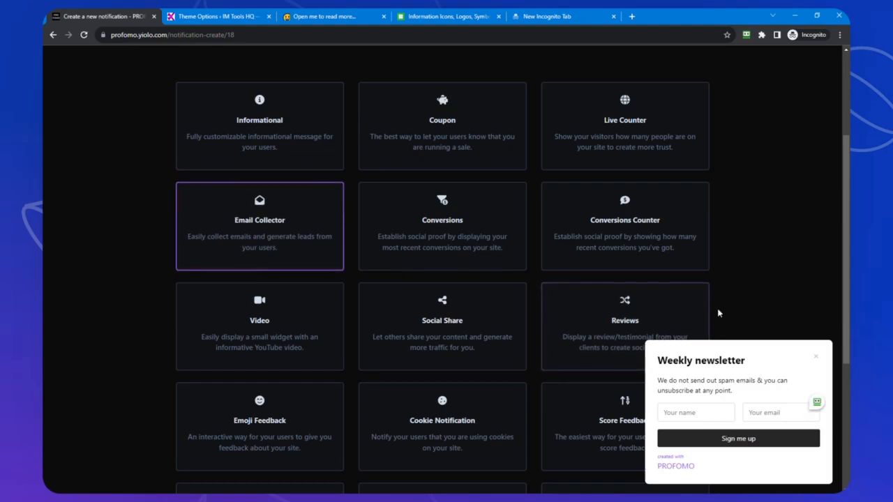
pyautogui.scroll(-3, 235, 219)
pyautogui.click(285, 225)
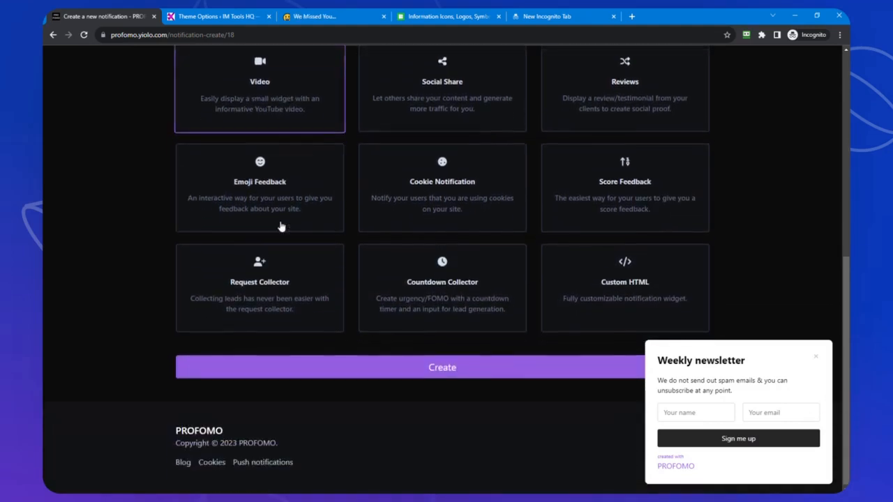
pyautogui.click(459, 360)
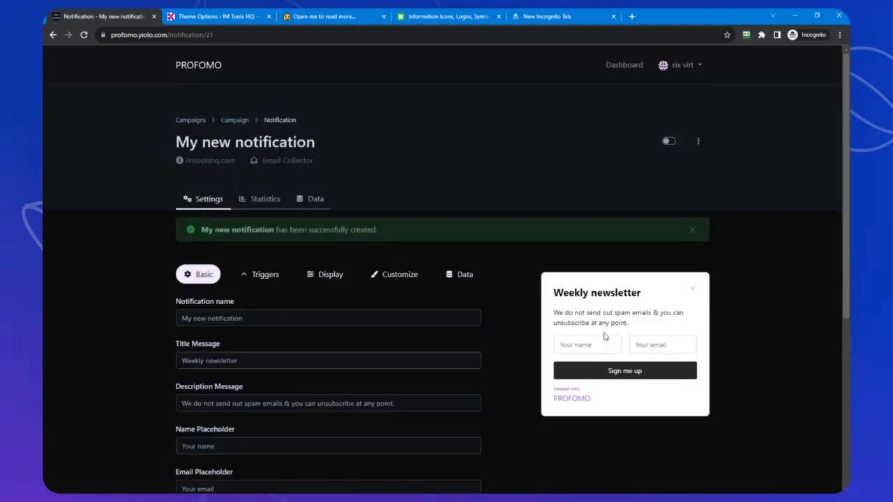
# Review the Email Collector's basic and data settings, including the webhook and email options, and return to the campaign's notification list
pyautogui.scroll(-4, 265, 259)
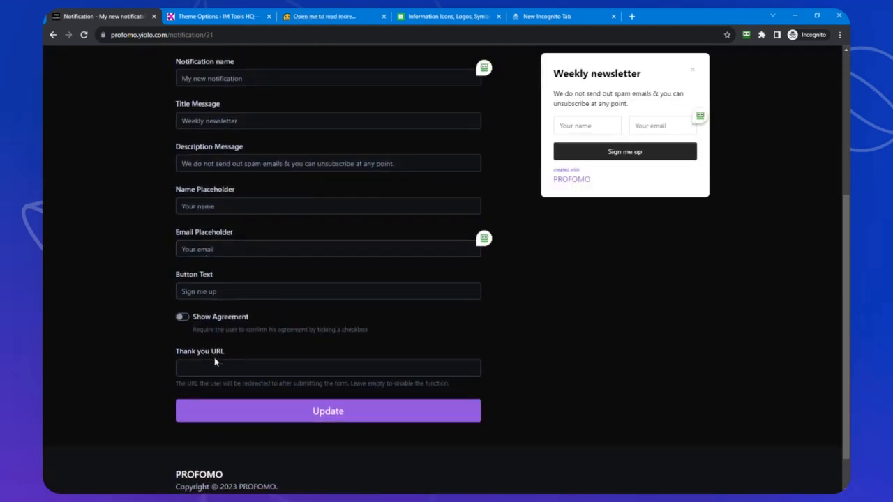
pyautogui.scroll(2, 302, 251)
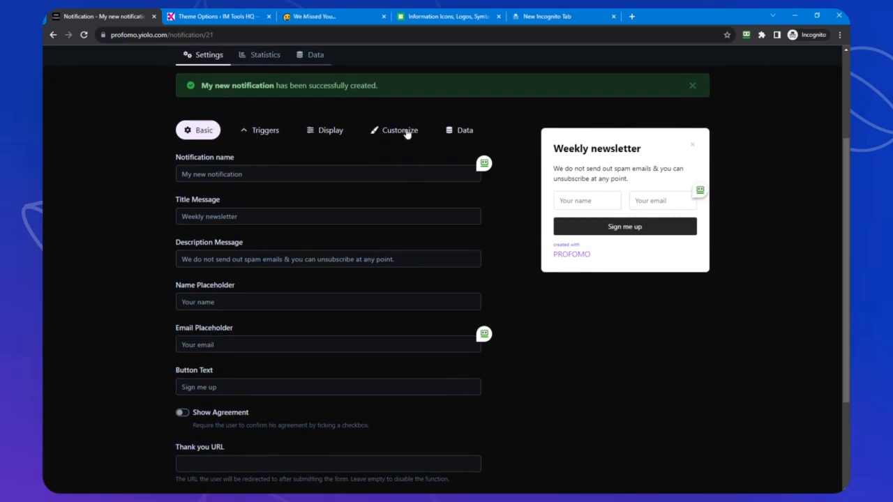
pyautogui.click(462, 131)
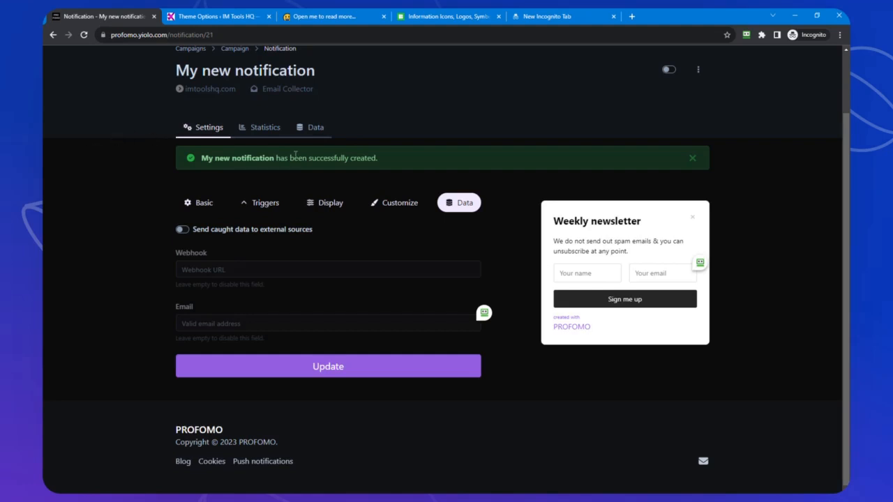
pyautogui.scroll(1, 241, 123)
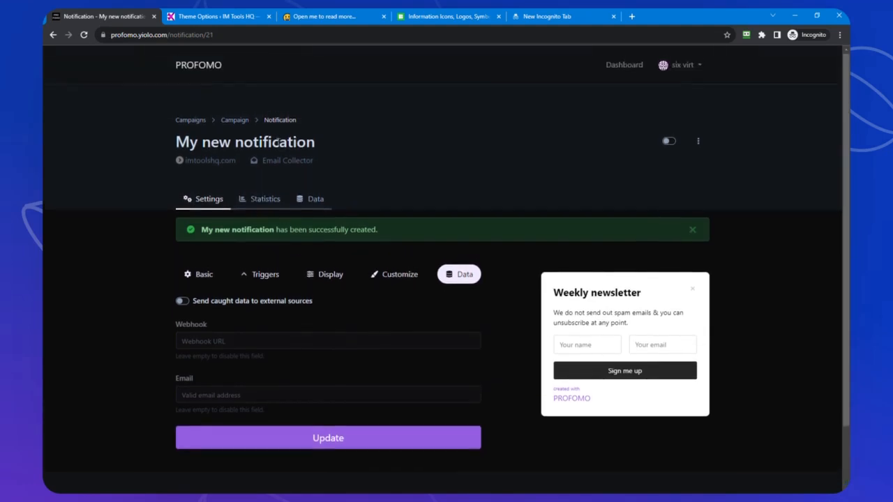
pyautogui.click(233, 122)
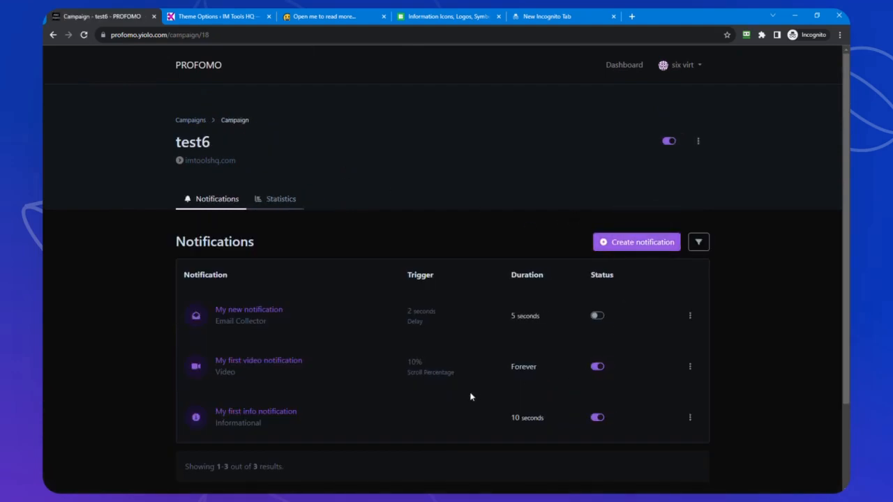